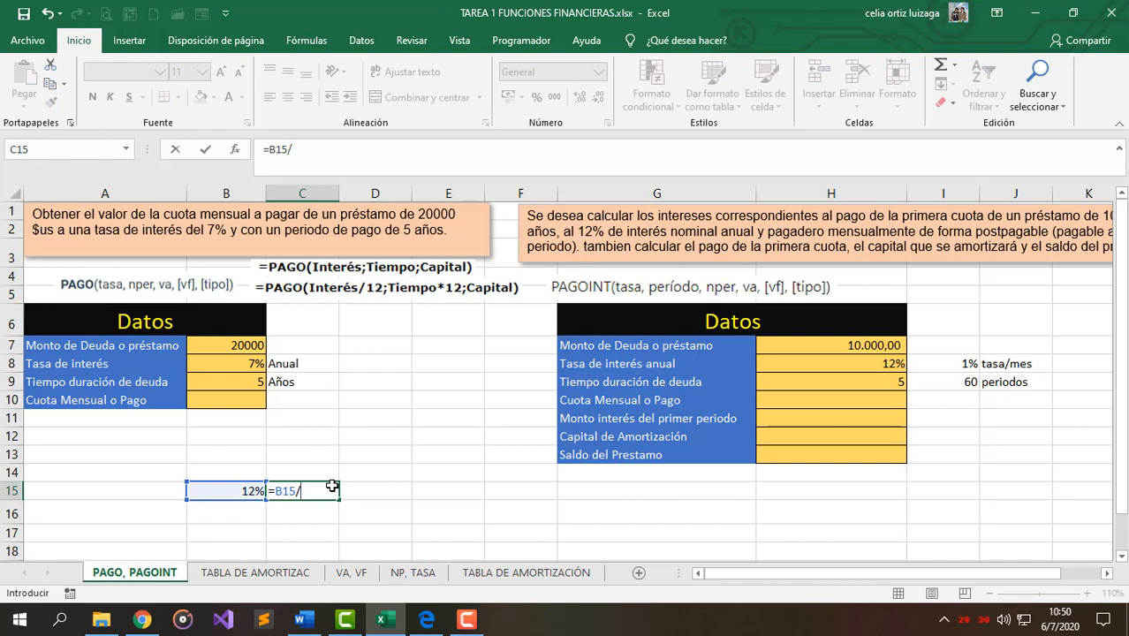
- Complete the formula =B15/12 in cell C15 and format the cell as a percentage
text(12)
key(ctrl+Return)
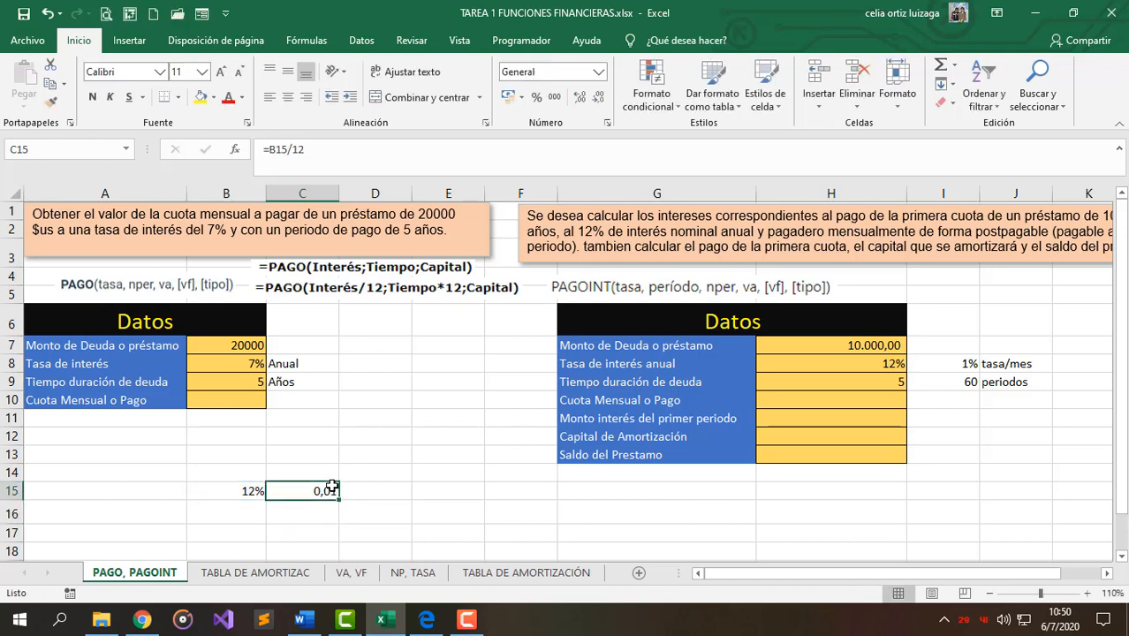
click(536, 97)
click(242, 492)
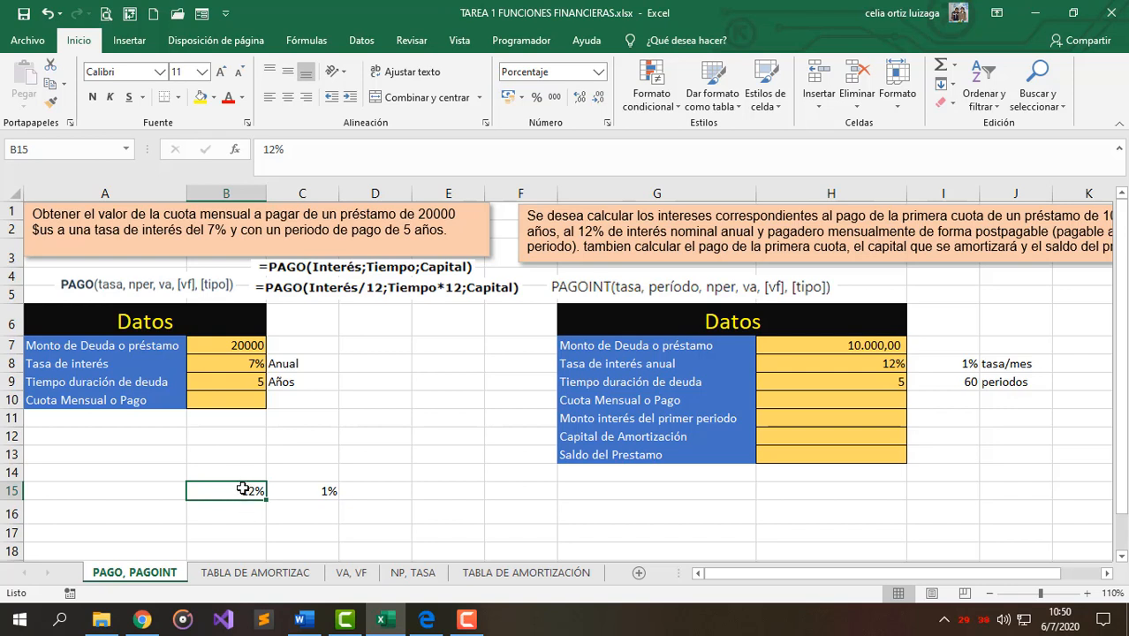
- Change the divisor in C15's formula to 4 so it calculates the quarterly rate
click(318, 490)
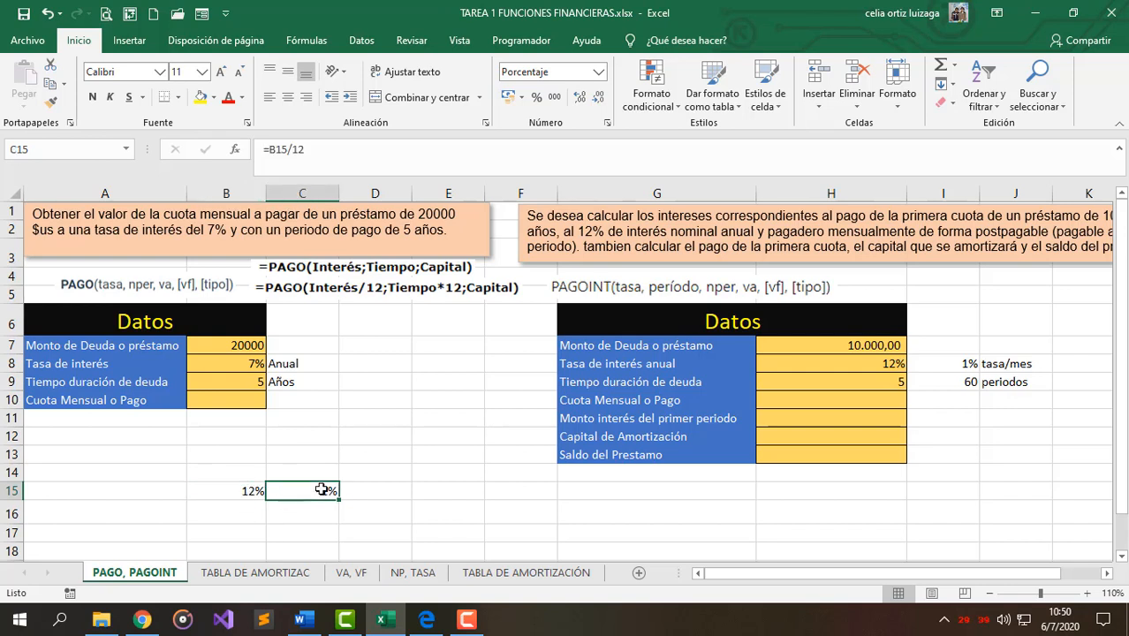
double_click(304, 492)
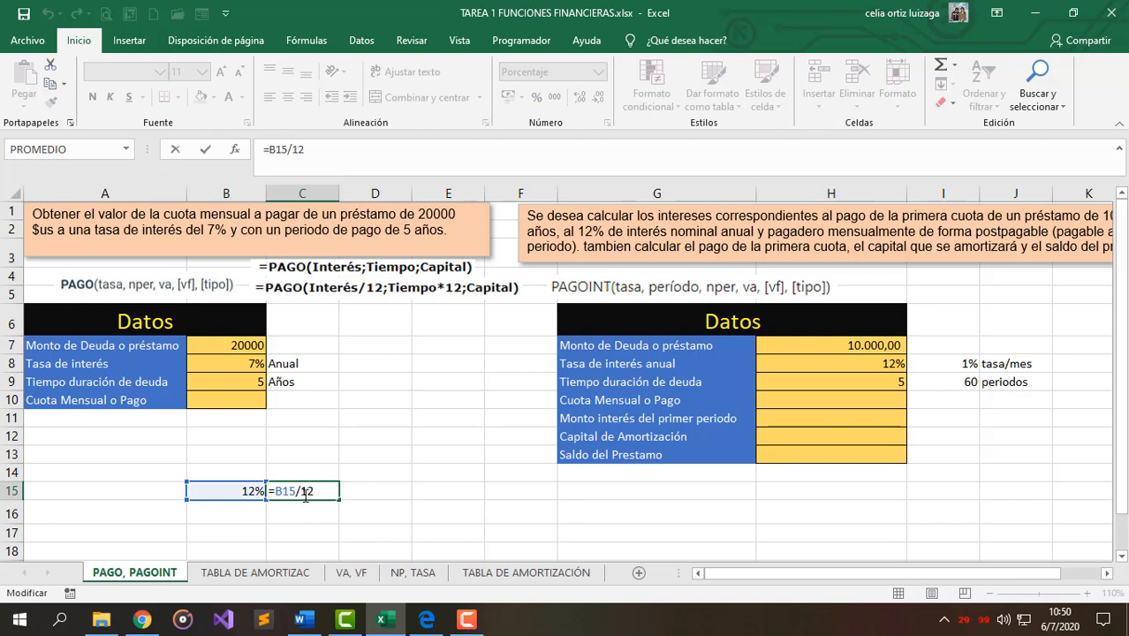
drag(303, 491, 320, 491)
text(4)
key(Return)
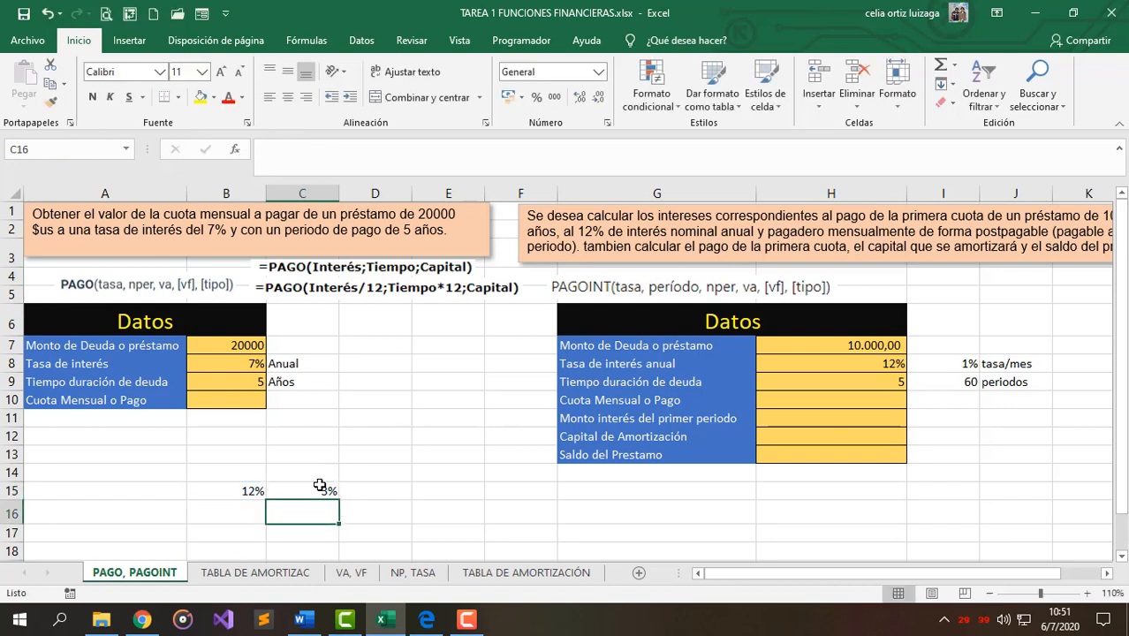
click(311, 493)
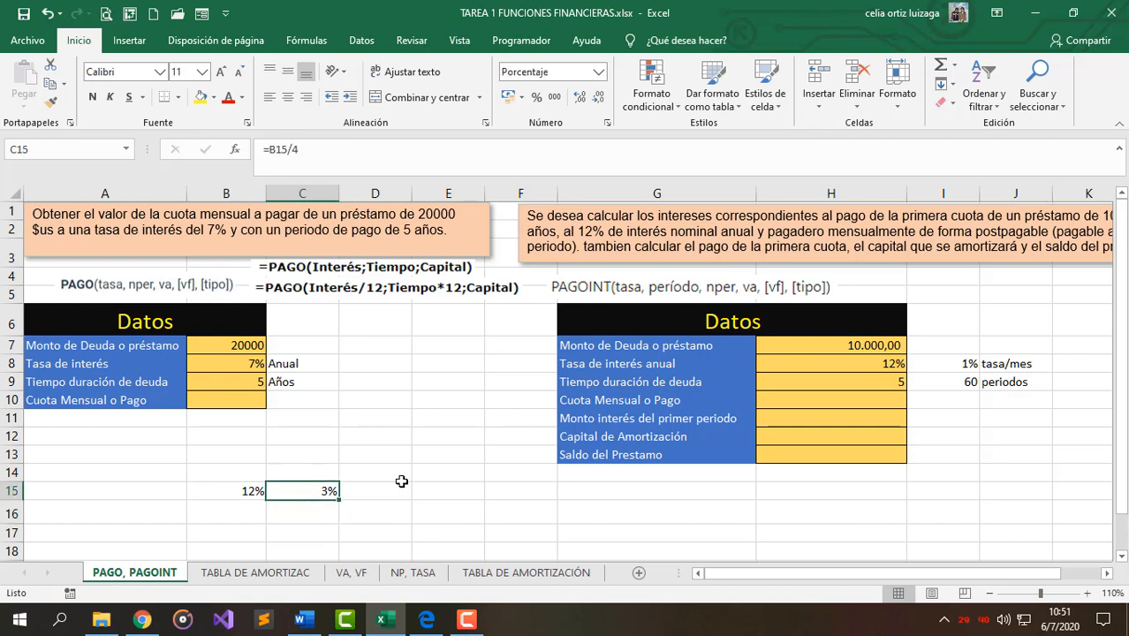
- Change the divisor in C15's formula to 2 for the semiannual rate, and clear the cell
double_click(270, 491)
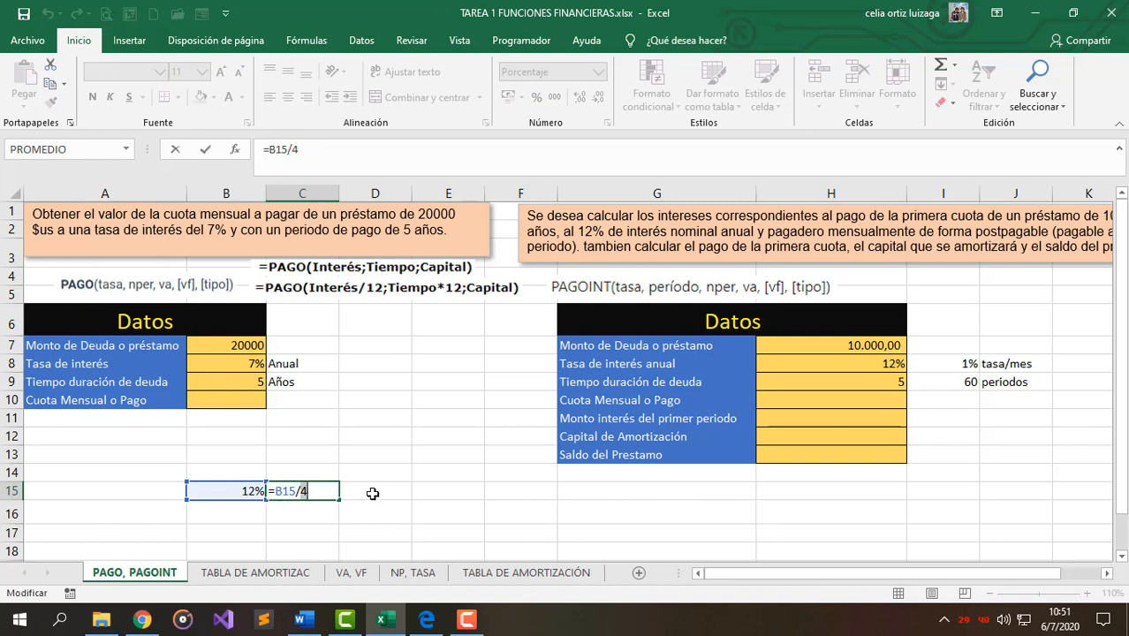
key(Return)
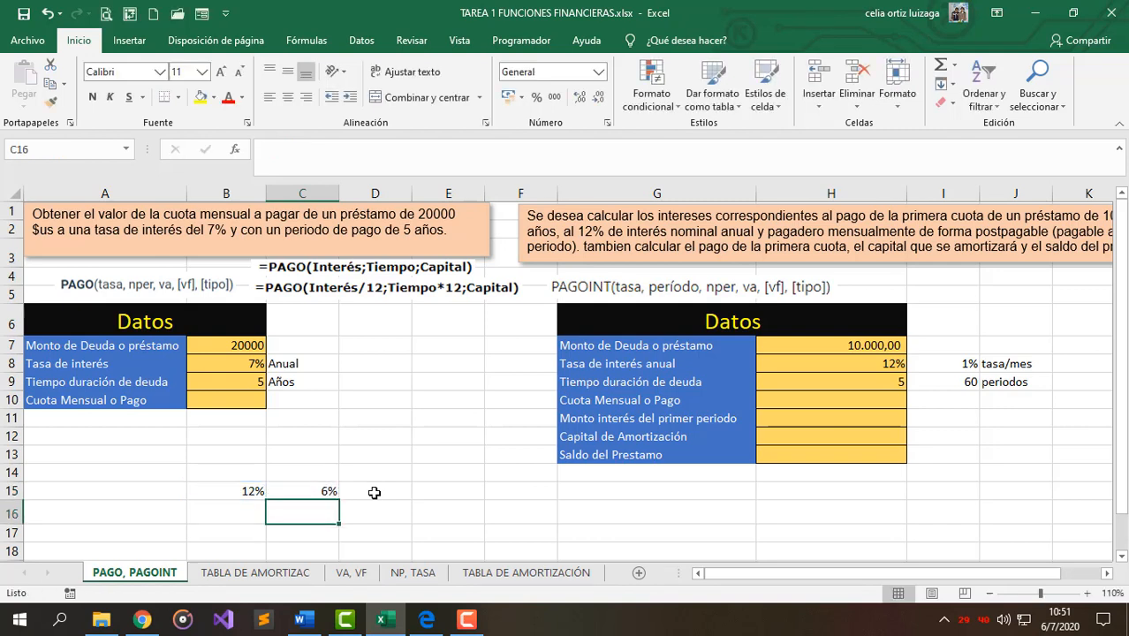
click(312, 494)
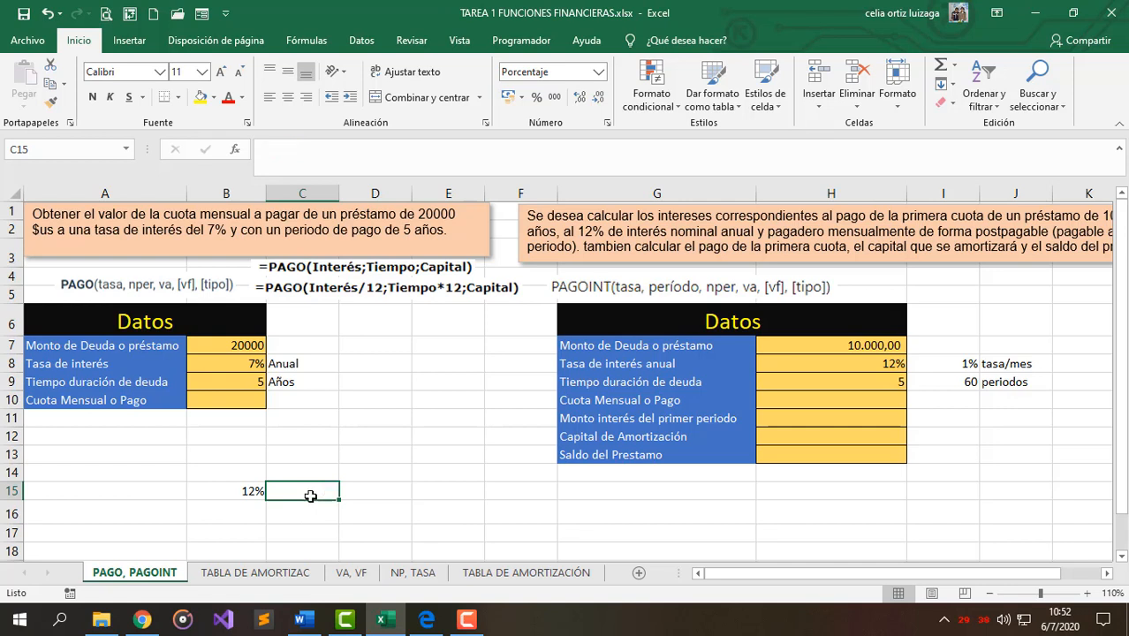
- Enter the formula =B15/12 in cell C15 to calculate the monthly rate from the annual one
click(248, 490)
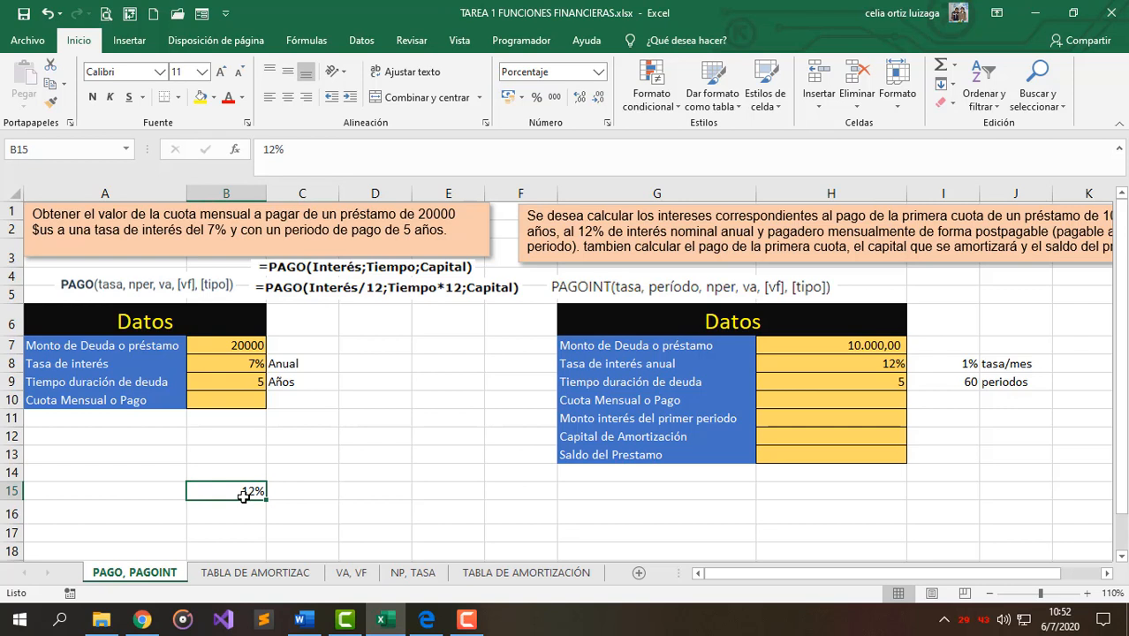
click(302, 488)
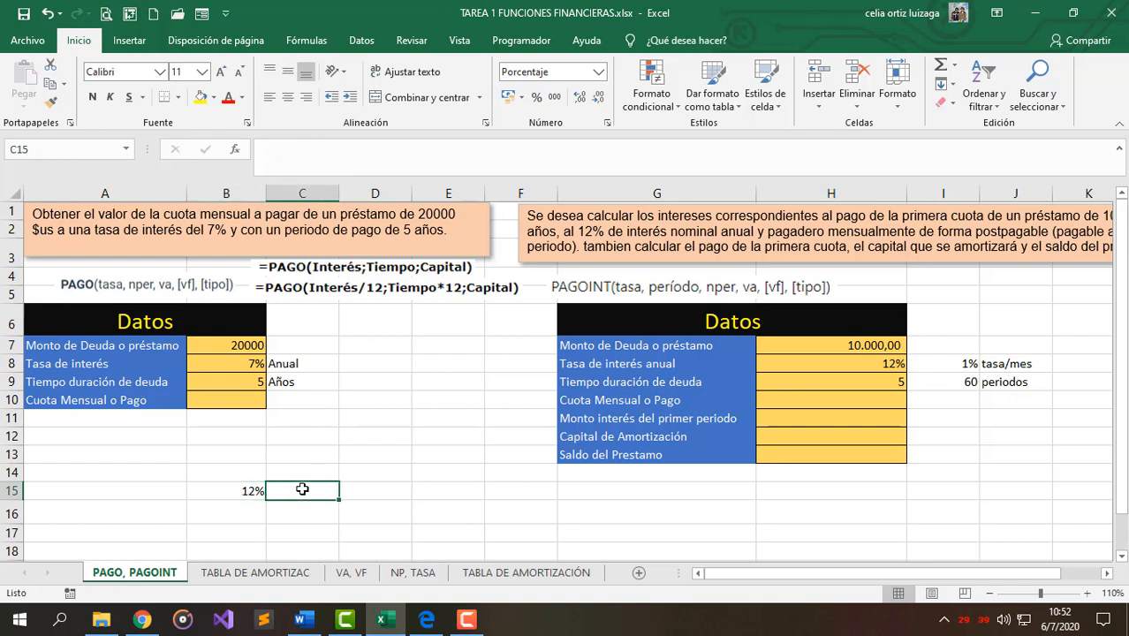
text(=)
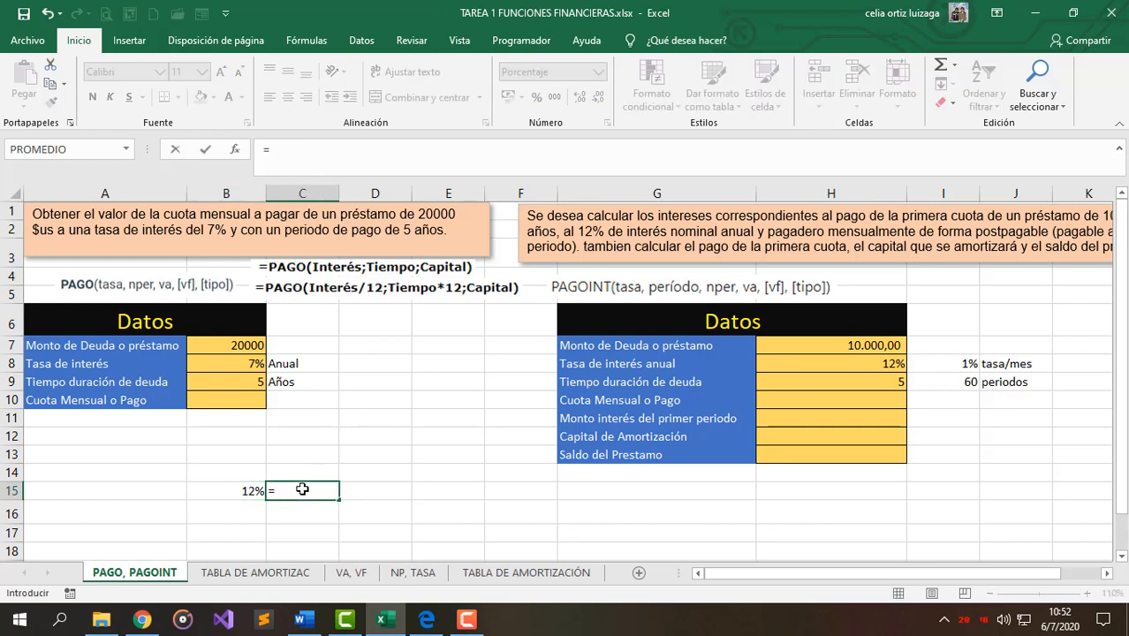
click(254, 487)
text(/)
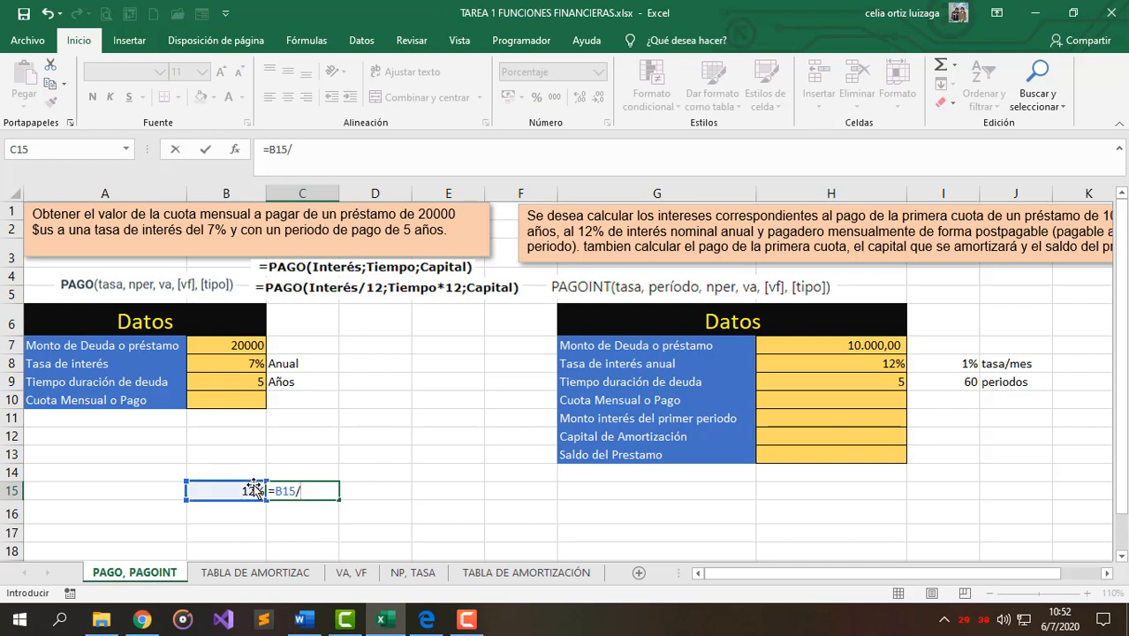
text(12)
key(Return)
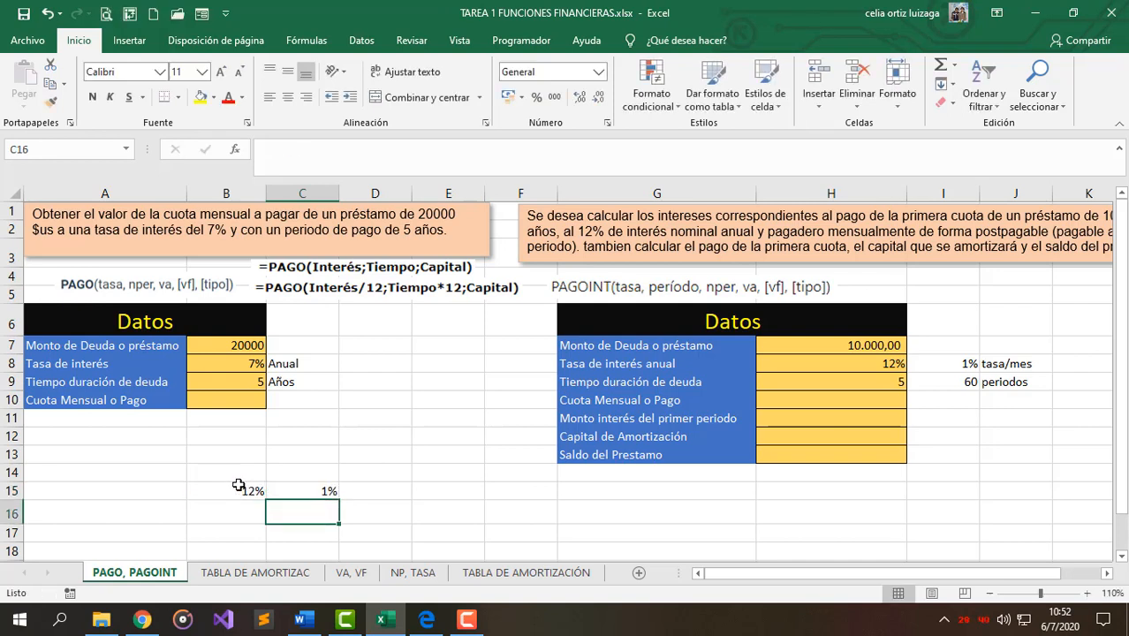
click(304, 488)
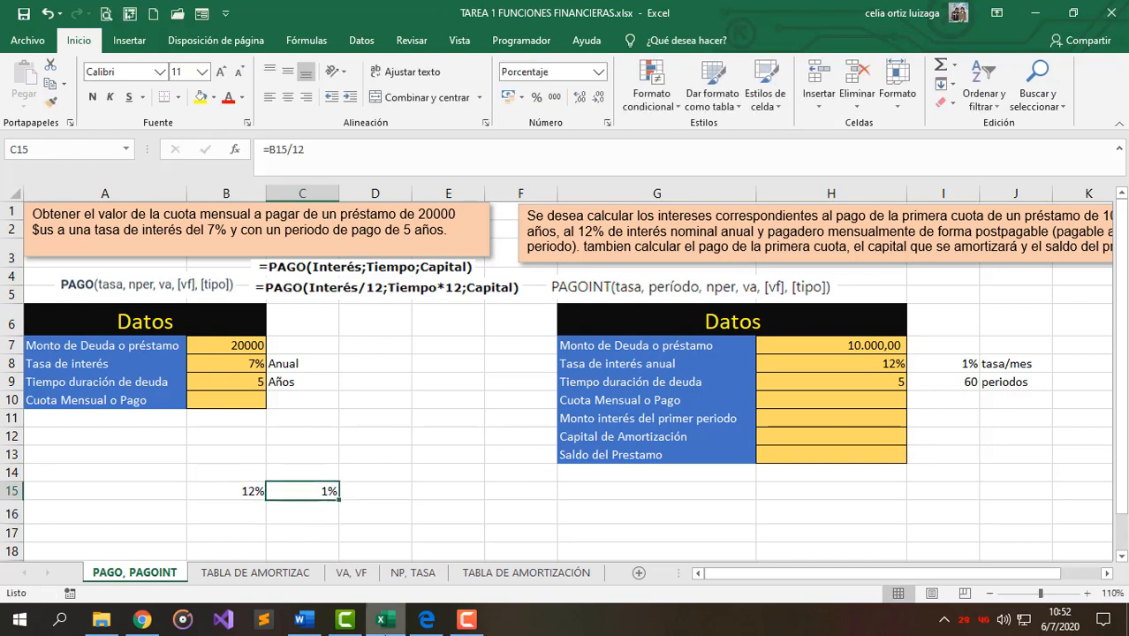
- Switch to the PDF guide in Edge and examine each argument in the PAGO function's syntax, from tasa to tipo
click(426, 621)
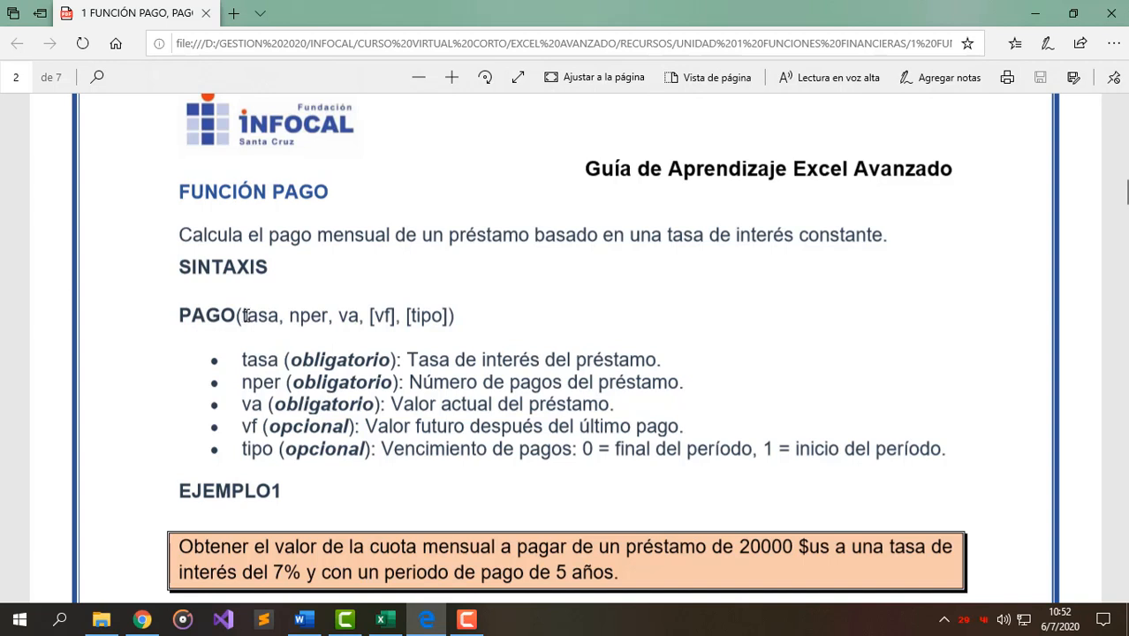
drag(243, 316, 279, 313)
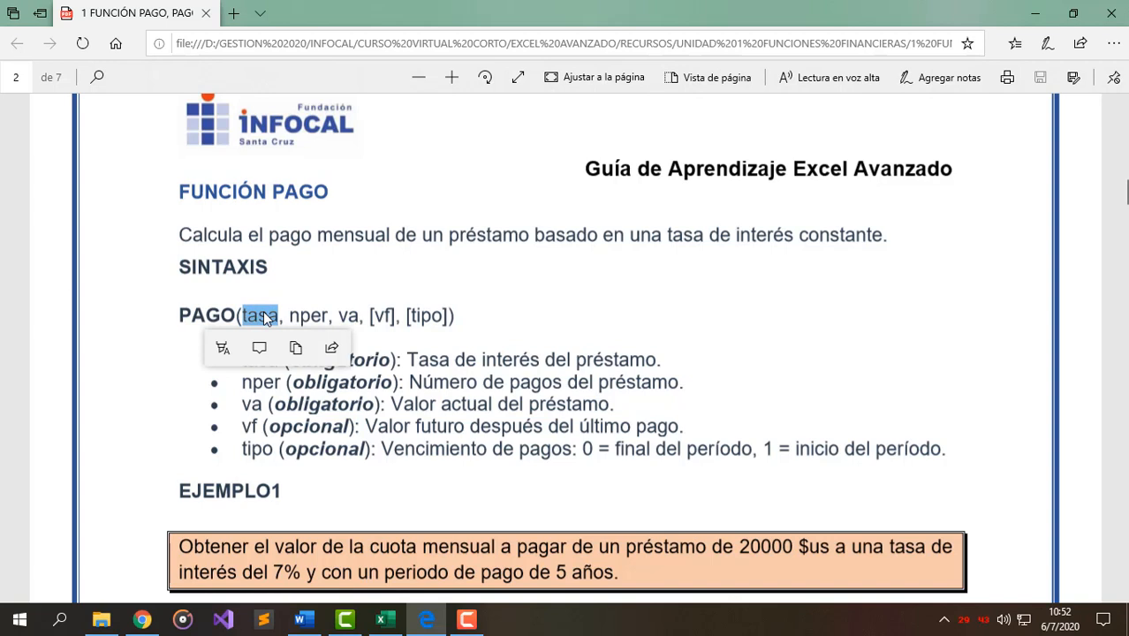
click(267, 318)
drag(241, 313, 319, 315)
click(291, 315)
click(307, 316)
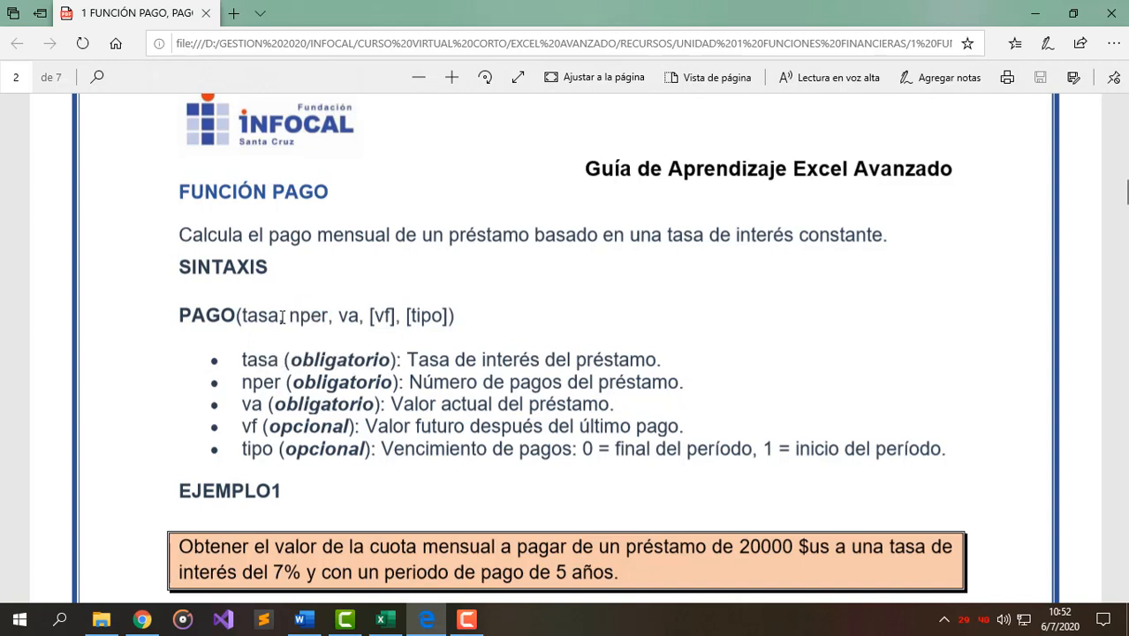
drag(290, 315, 319, 316)
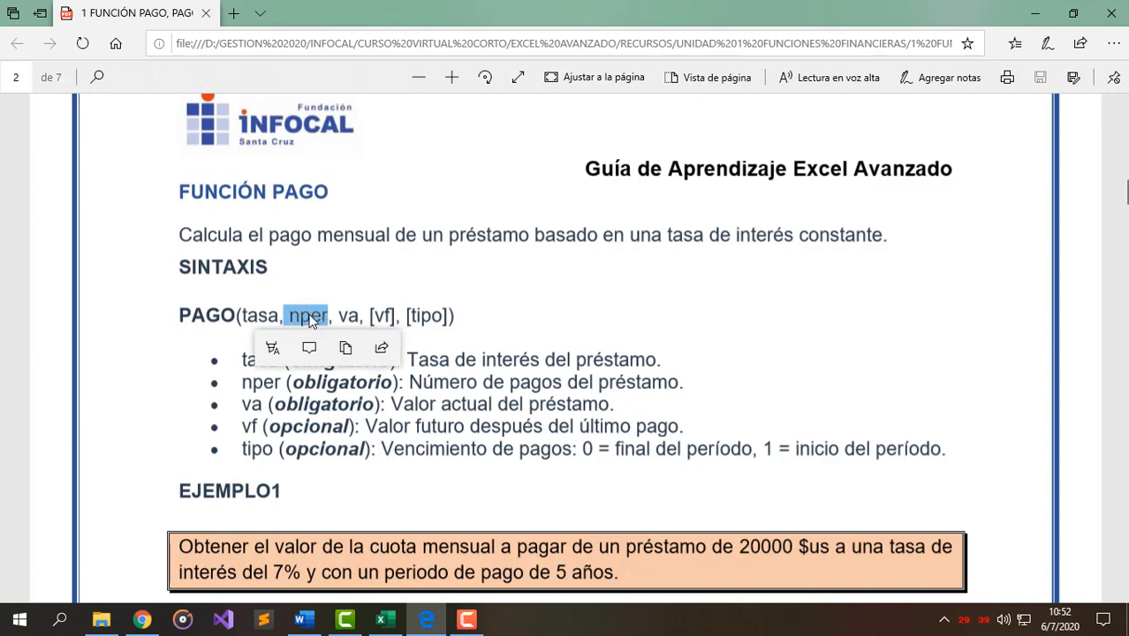
click(309, 316)
drag(339, 315, 359, 317)
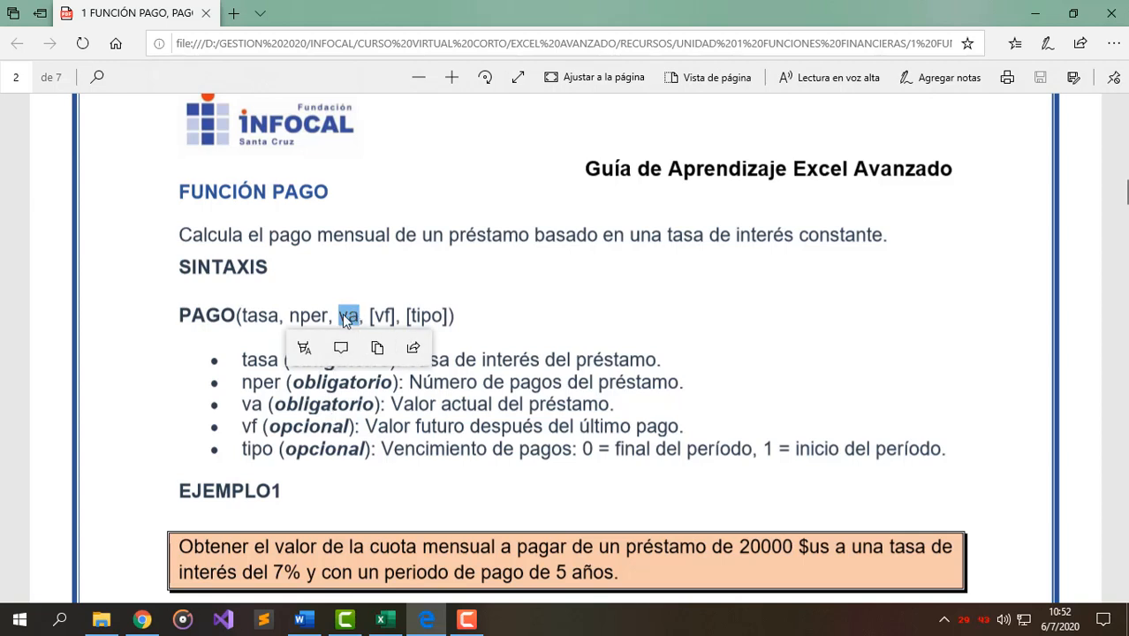
click(347, 319)
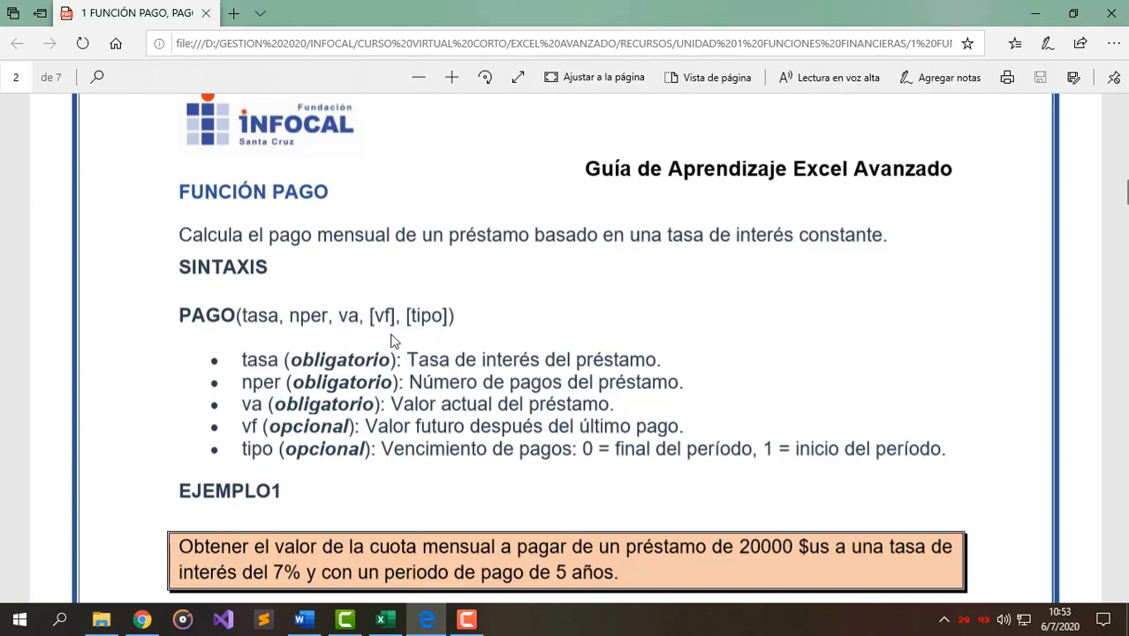
double_click(380, 315)
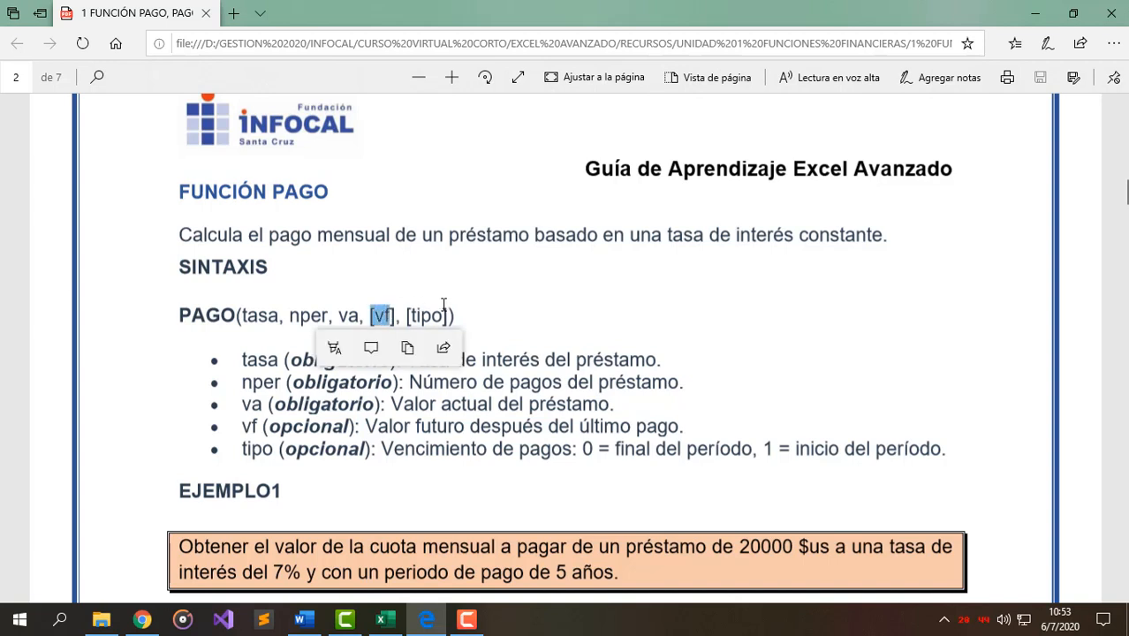
click(434, 308)
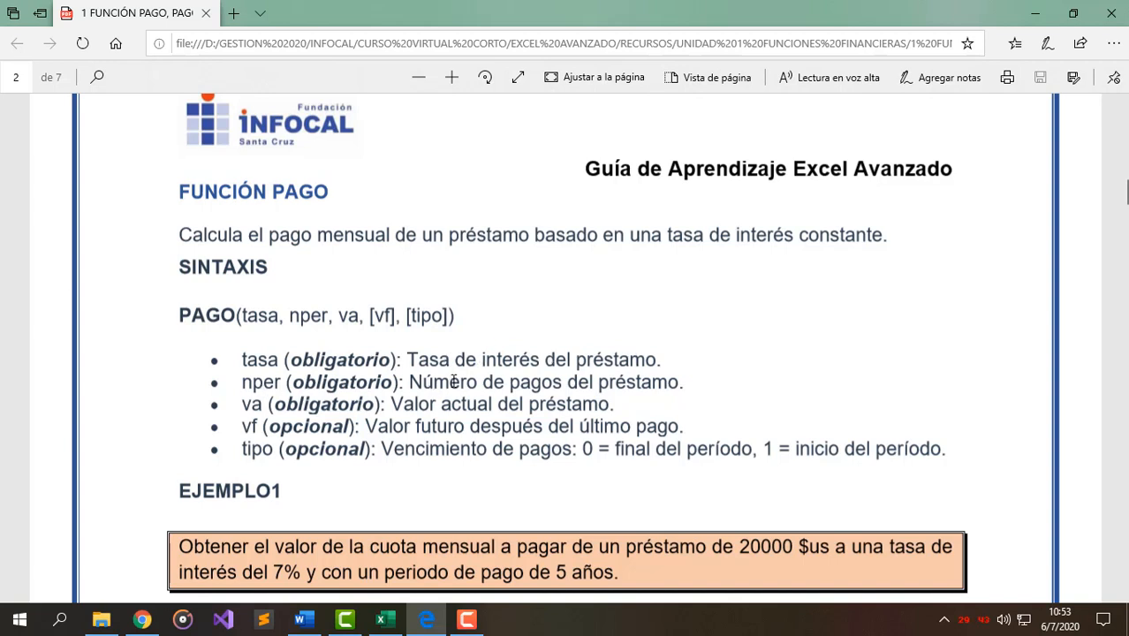
- Review the PAGO argument descriptions, focusing on nper and the payment due option 0 for tipo
drag(453, 382, 683, 384)
click(323, 408)
scroll(442, 387, down, 1)
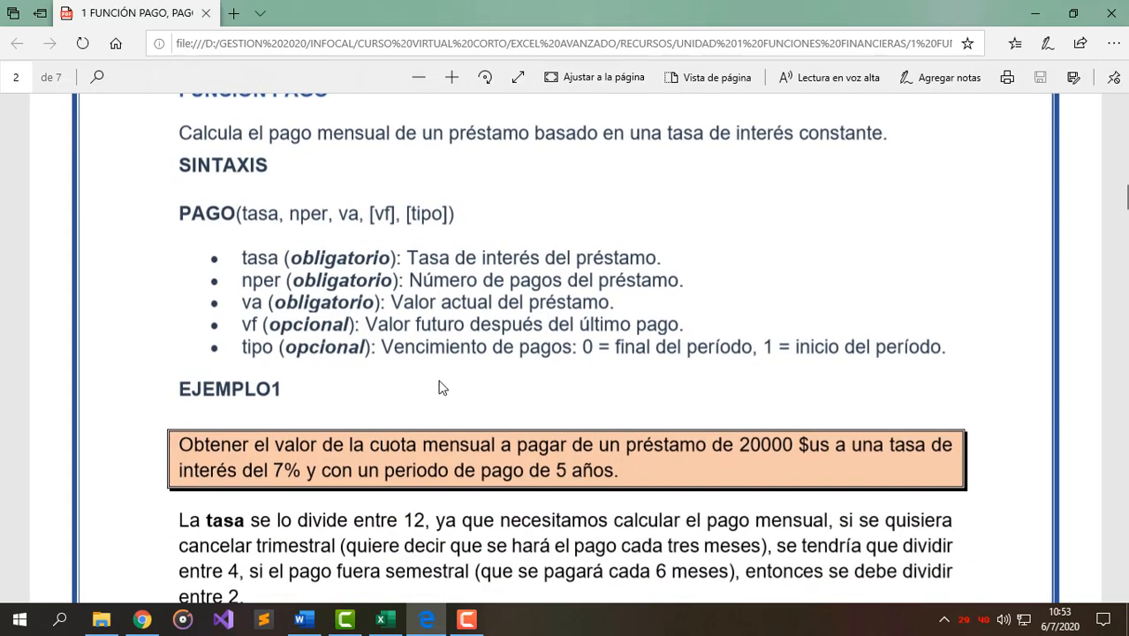
double_click(585, 348)
click(572, 351)
double_click(586, 347)
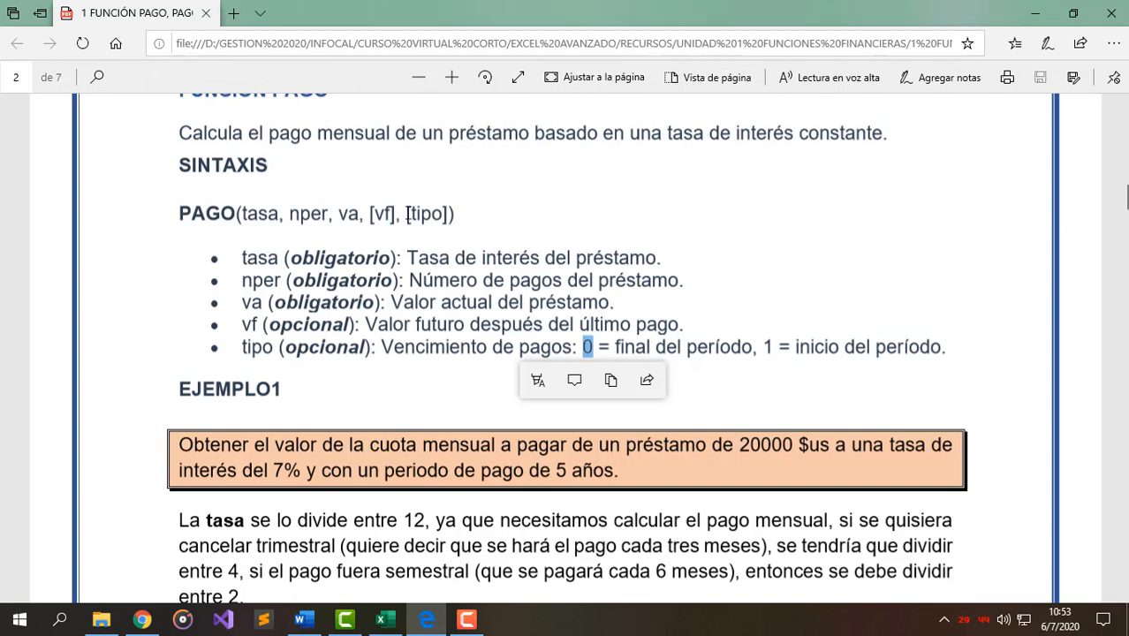
drag(405, 214, 432, 213)
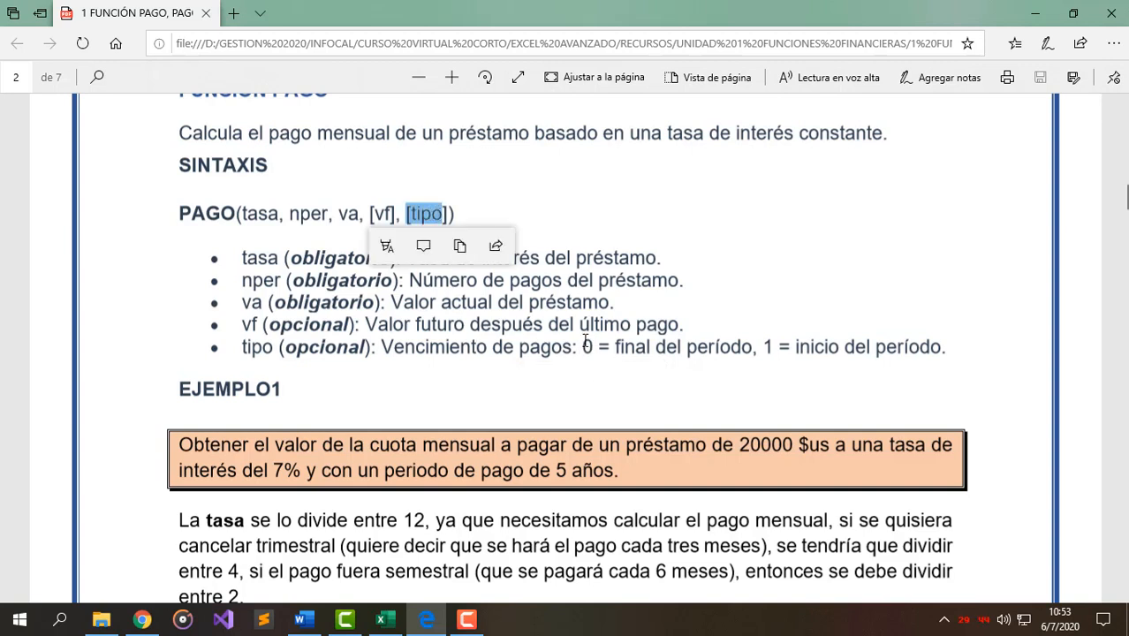
drag(583, 347, 595, 344)
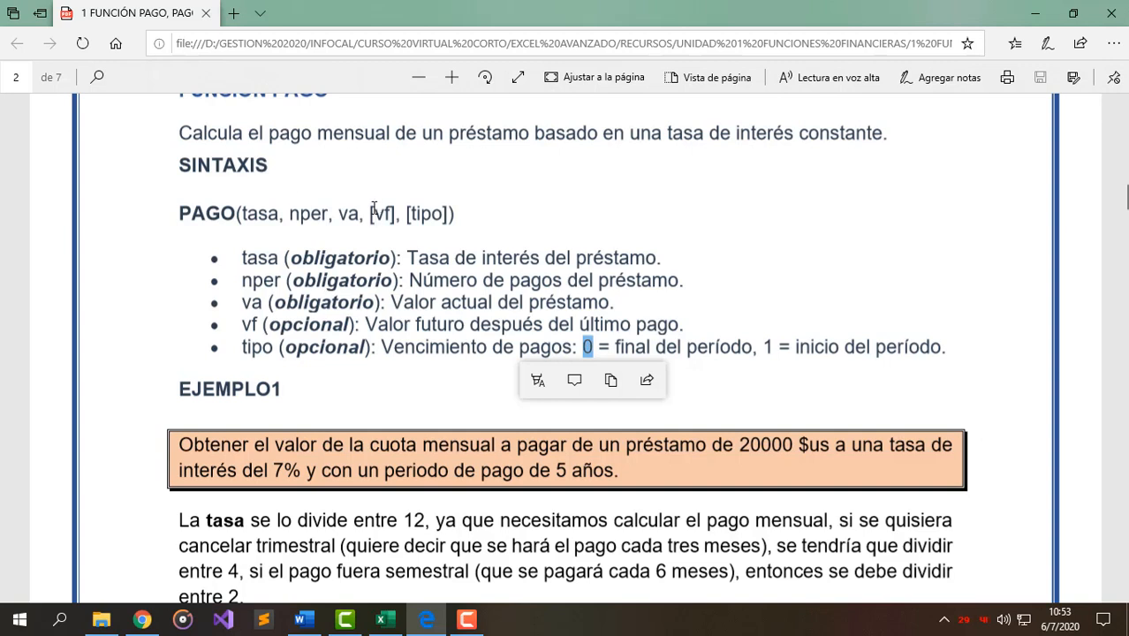
- Compare the optional PAGO arguments vf and tipo with the required arguments tasa, nper and va
drag(371, 213, 398, 214)
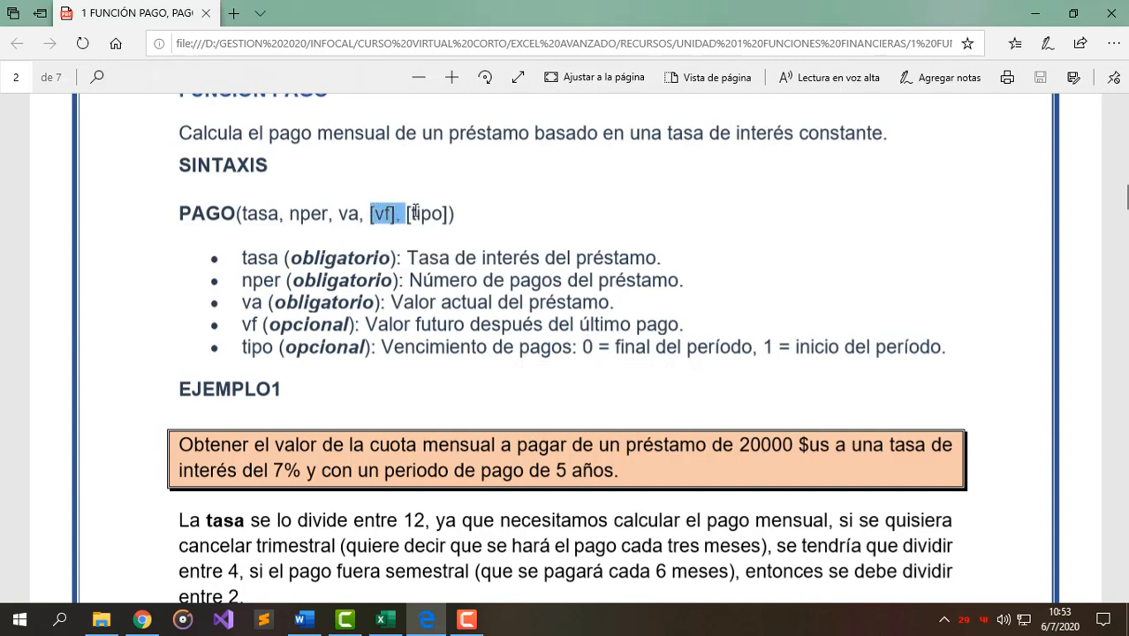
drag(370, 213, 444, 213)
click(371, 213)
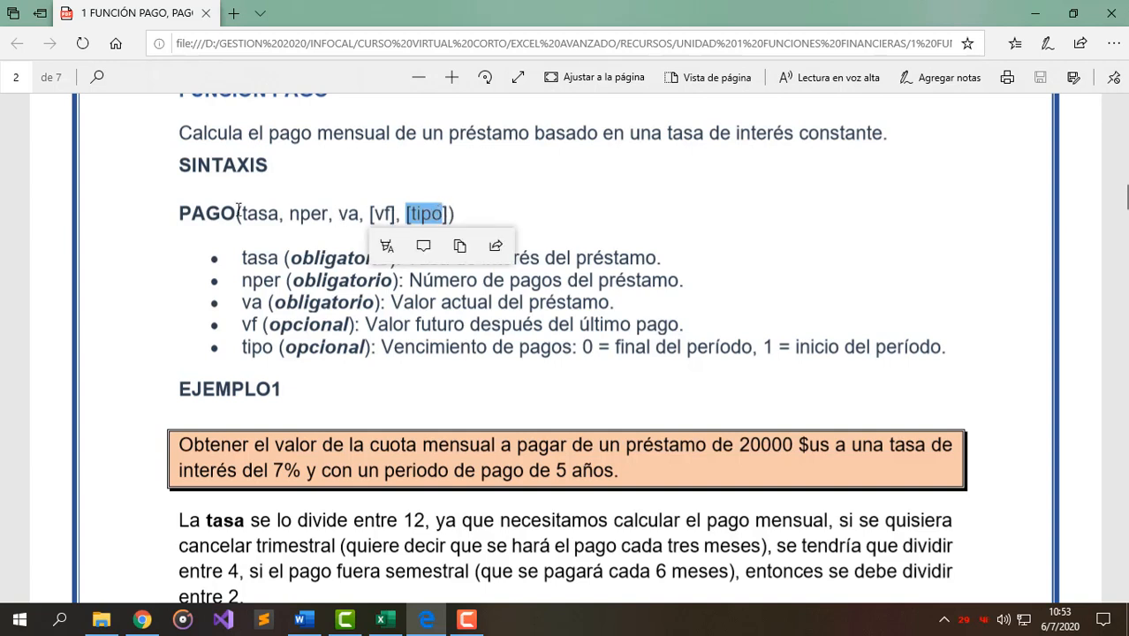
drag(242, 214, 359, 214)
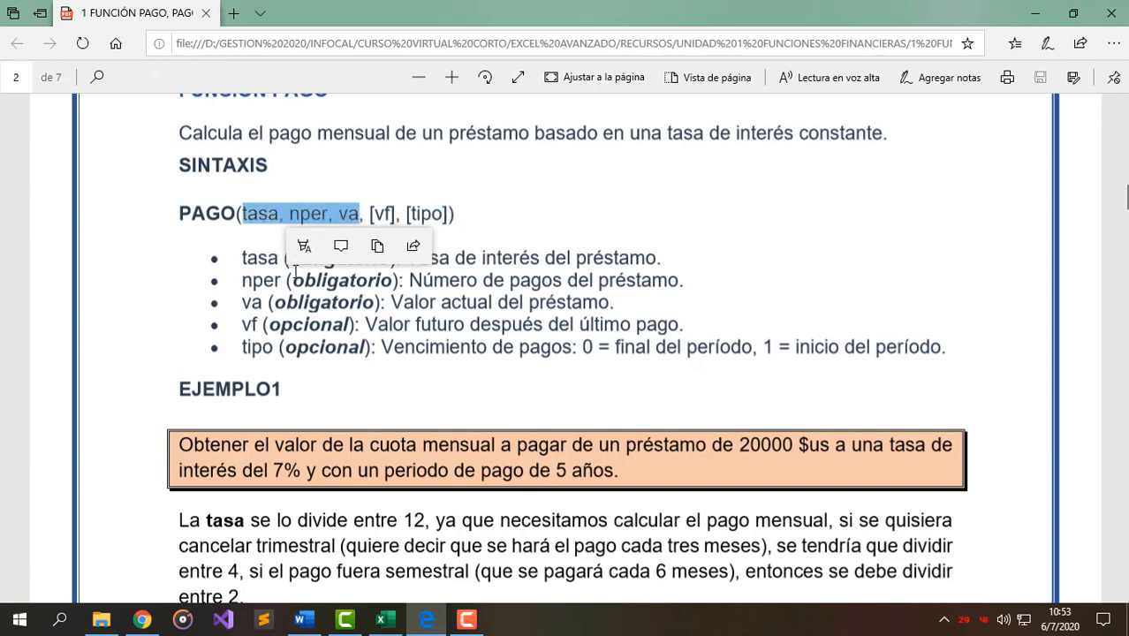
click(289, 332)
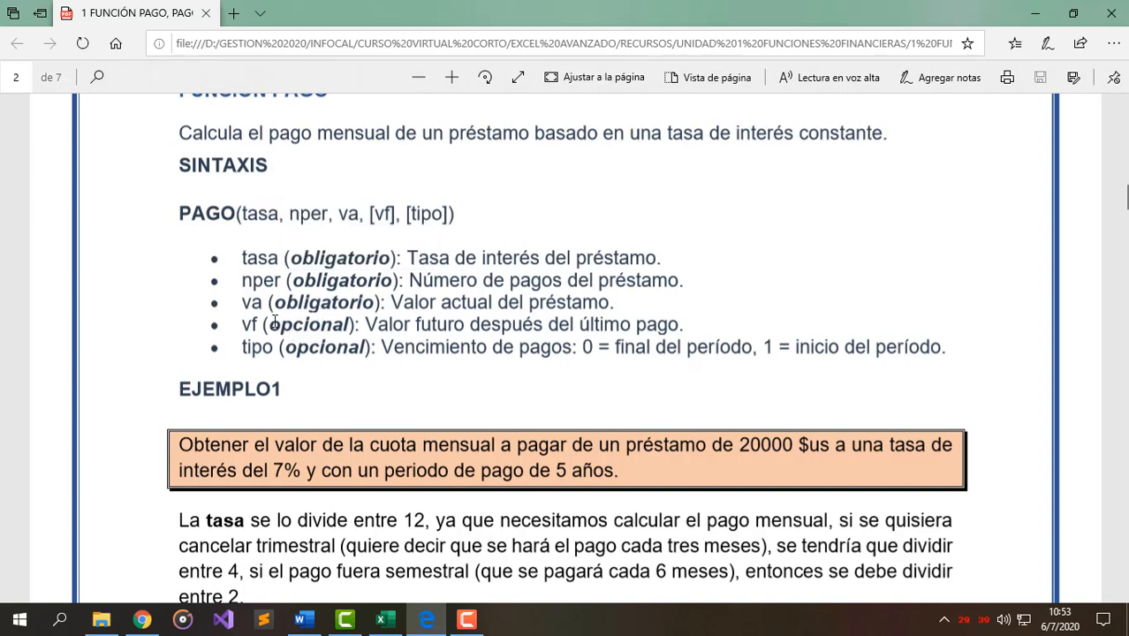
drag(270, 324, 351, 325)
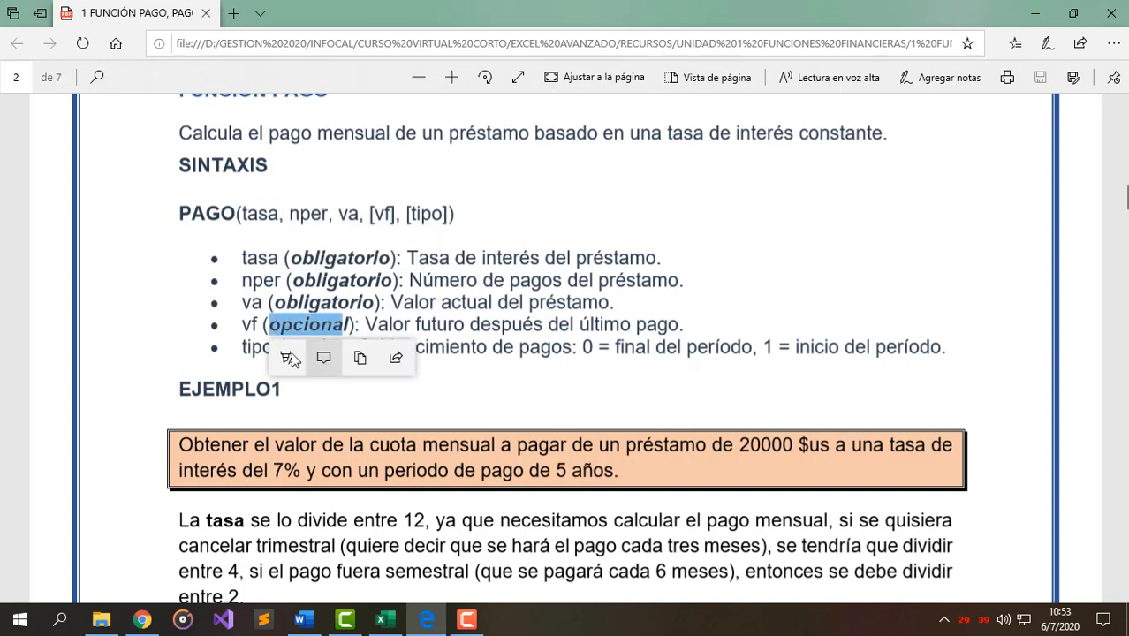
double_click(371, 216)
click(381, 427)
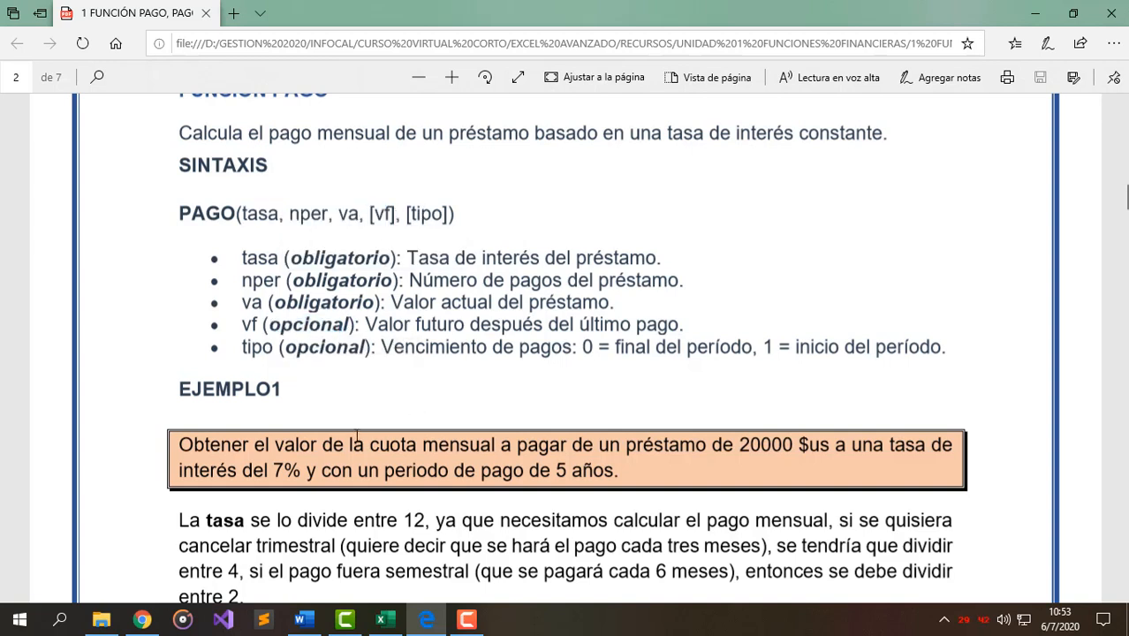
- Read the EJEMPLO1 problem statement in the PDF guide, focusing on the requested monthly payment and the loan amount
scroll(357, 439, down, 3)
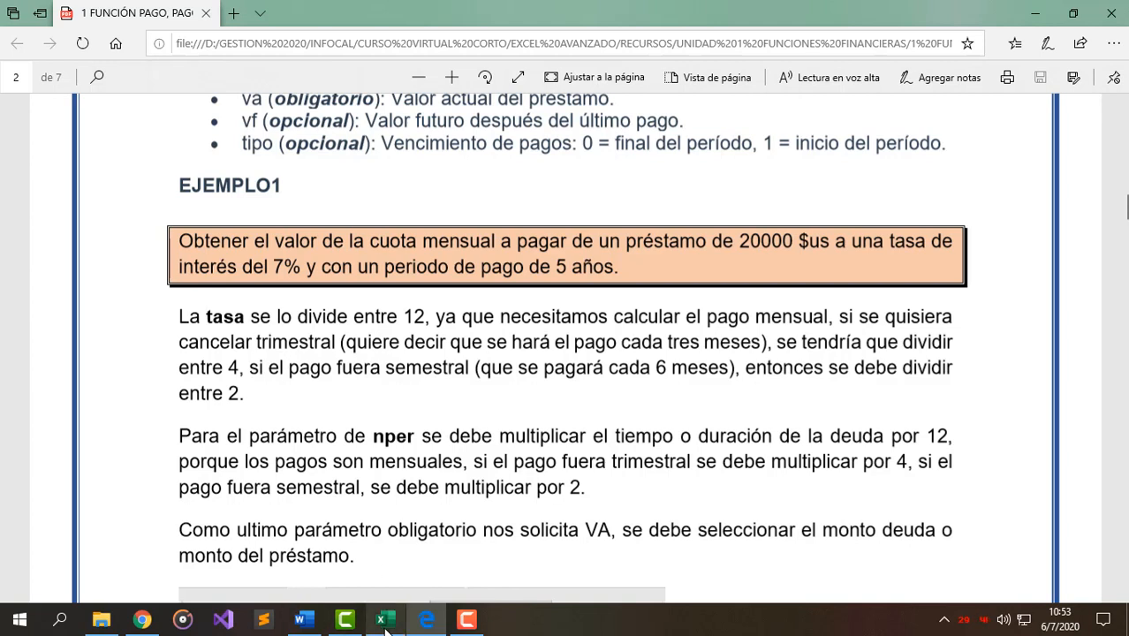
mouse_move(378, 623)
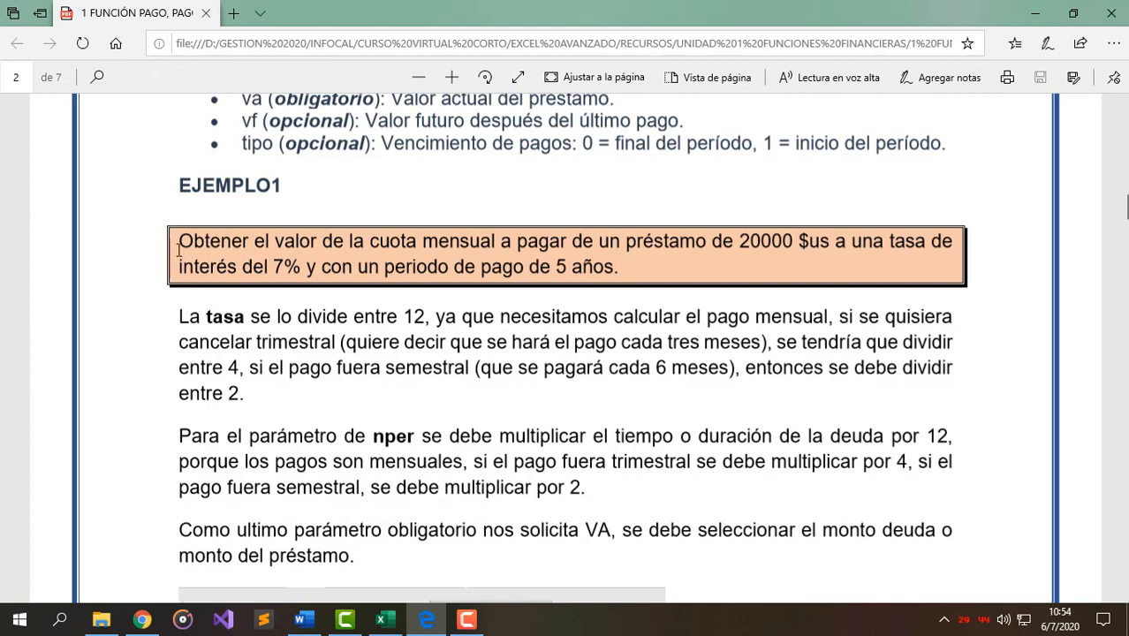
drag(180, 241, 519, 239)
click(539, 240)
drag(740, 242, 831, 233)
click(293, 245)
drag(179, 244, 567, 245)
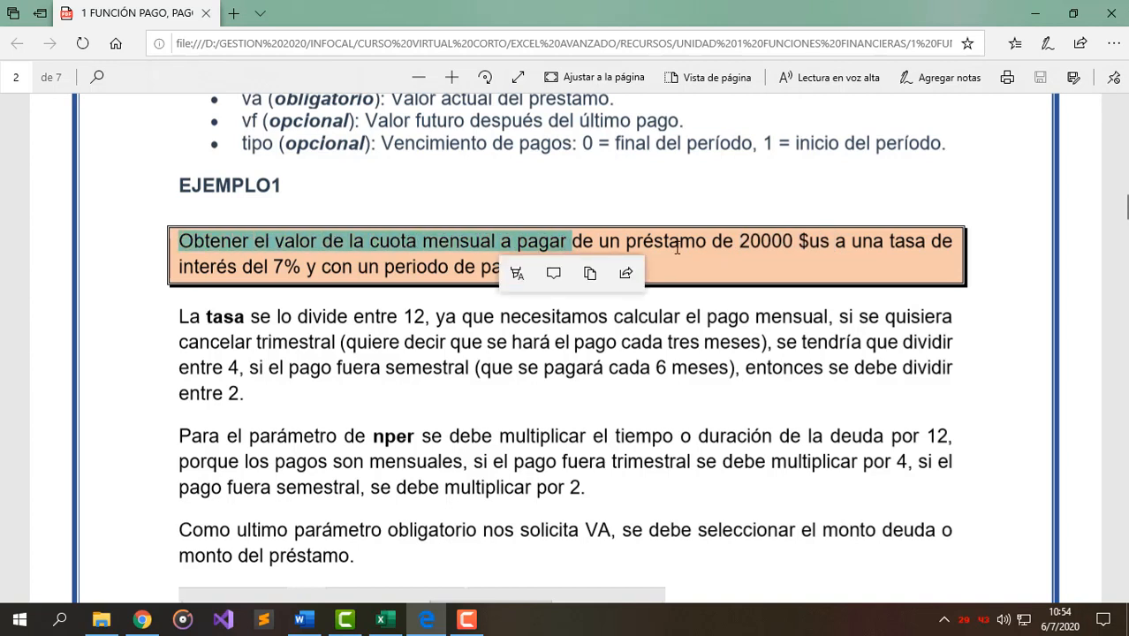
click(731, 243)
drag(744, 239, 804, 247)
click(237, 263)
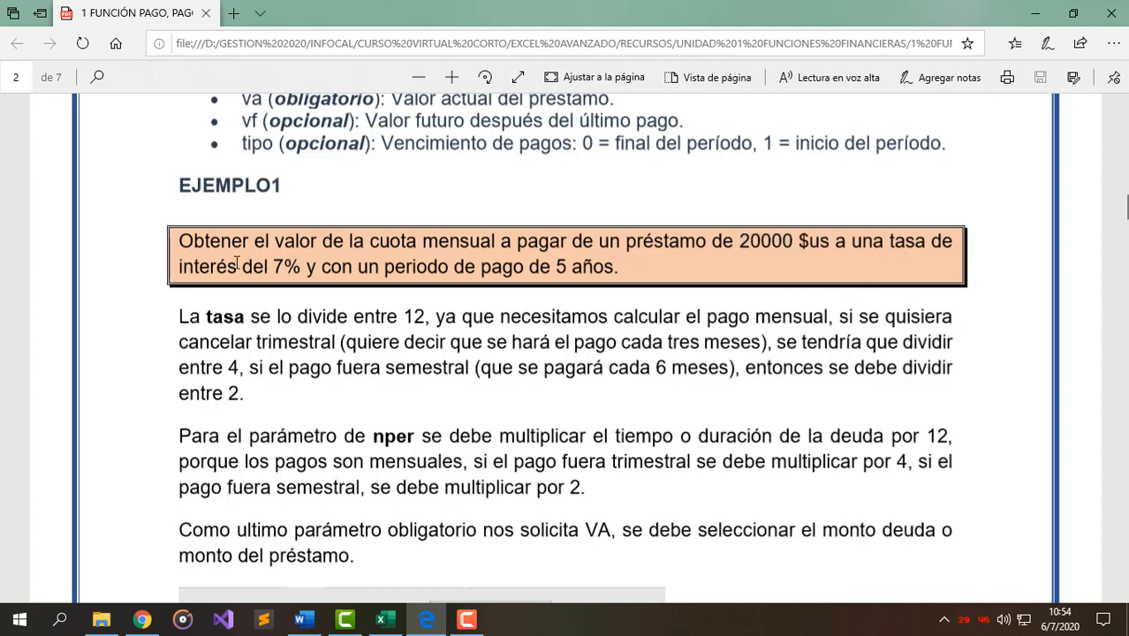
- Identify the interest rate and repayment term in the EJEMPLO1 statement, and recheck the loan amount
mouse_move(275, 264)
mouse_down()
mouse_move(303, 268)
mouse_move(290, 268)
mouse_up()
click(289, 271)
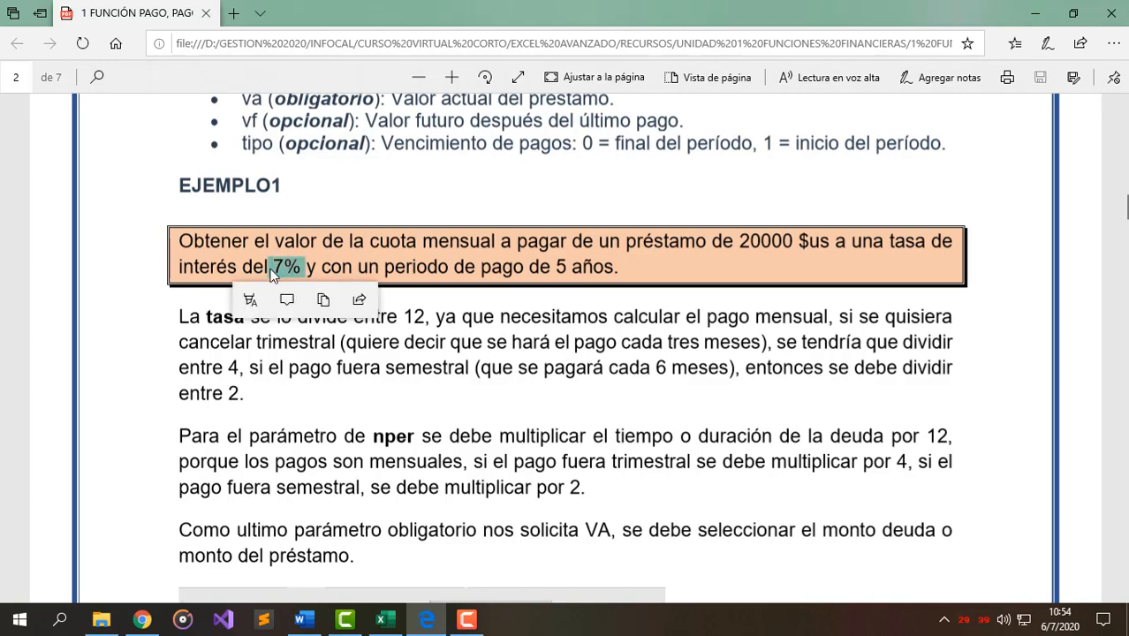
click(232, 272)
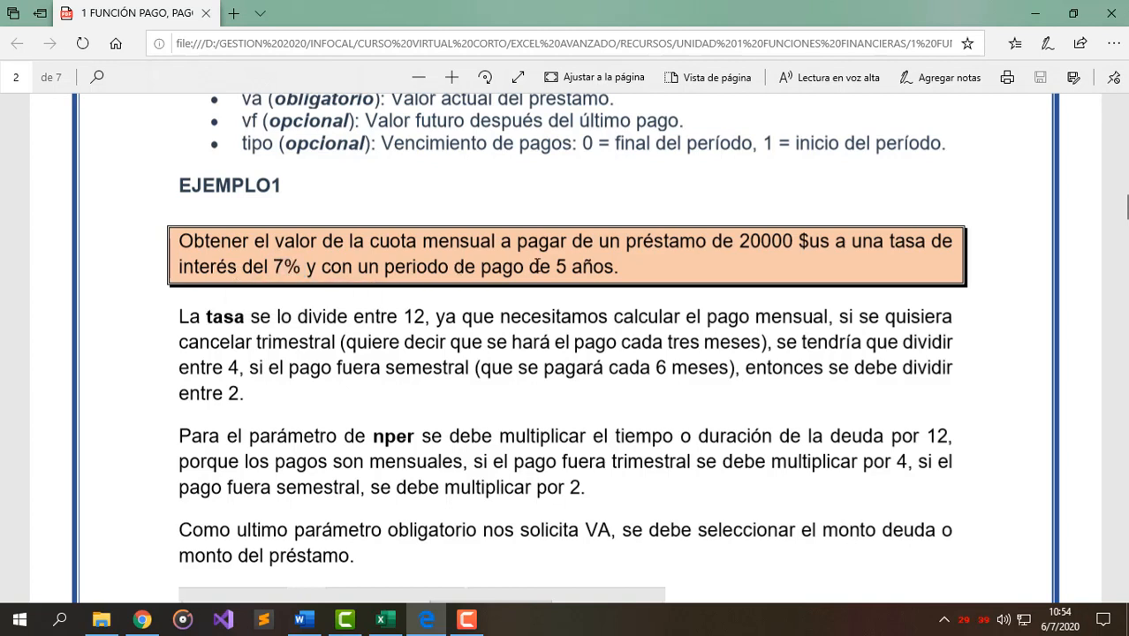
drag(555, 267, 616, 268)
click(540, 261)
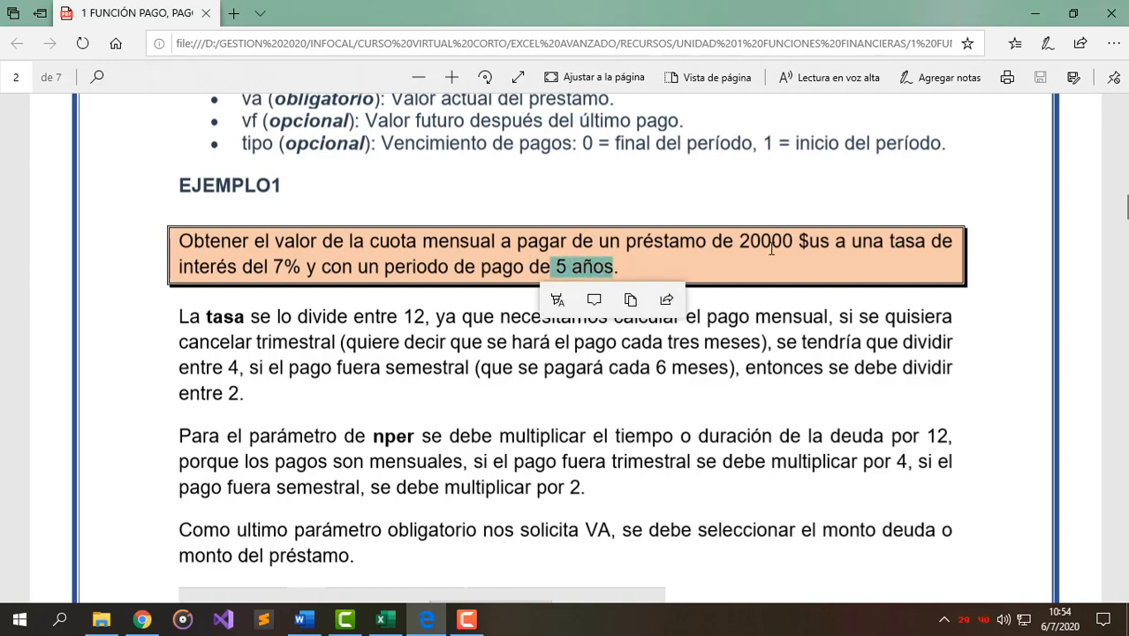
drag(740, 241, 760, 241)
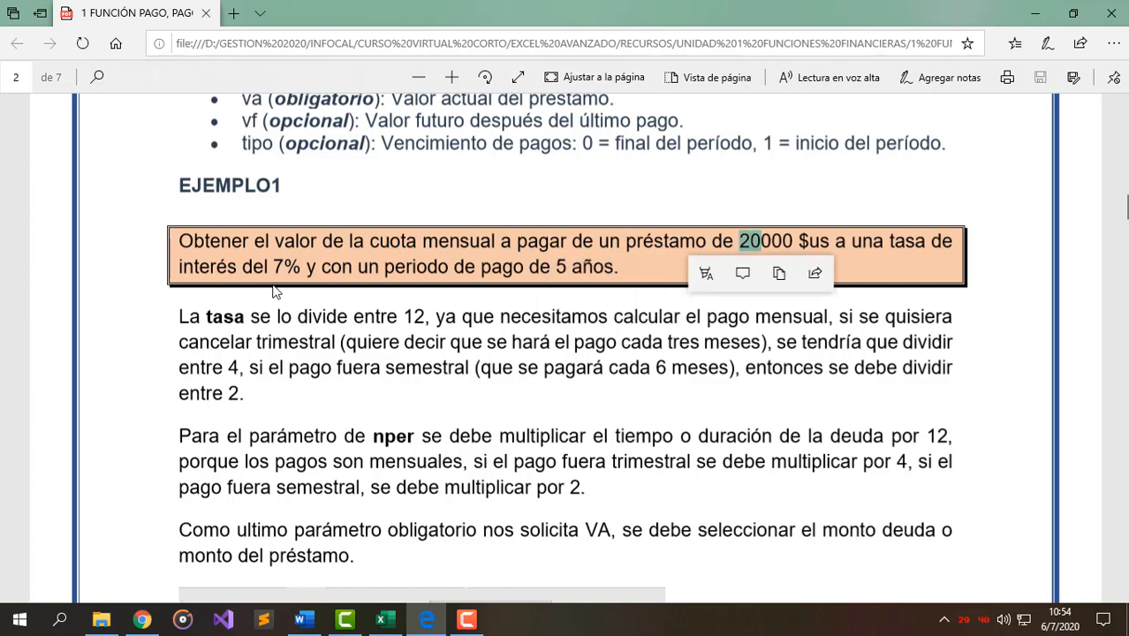
drag(274, 267, 301, 267)
click(288, 410)
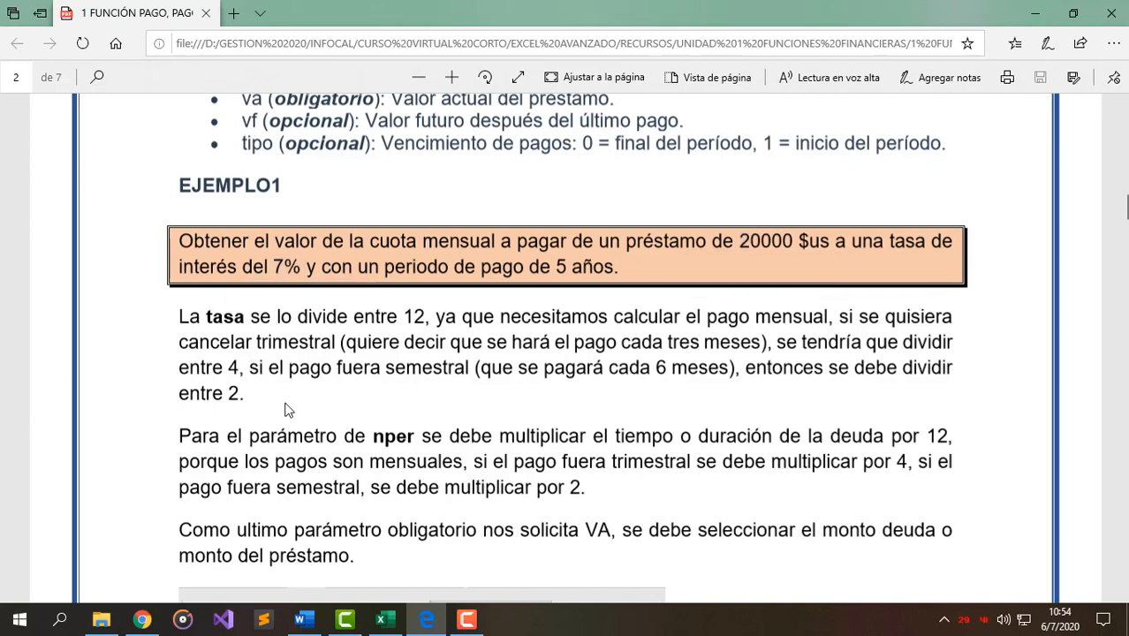
- Read how the guide converts the example's tasa for monthly payments and relate it to the rate in the statement
scroll(444, 349, down, 1)
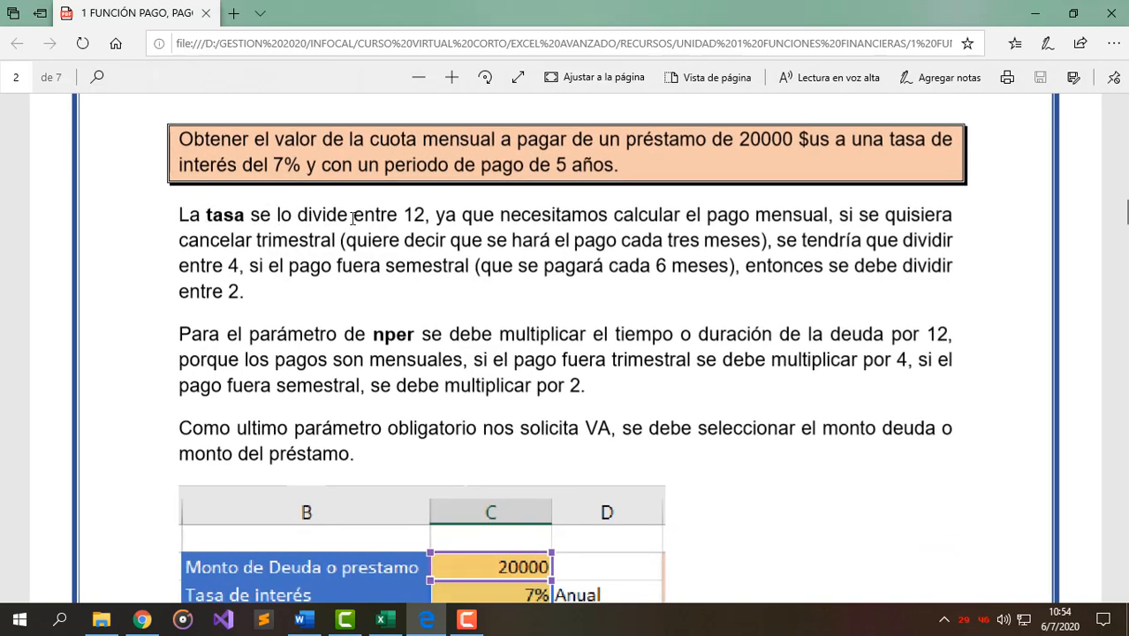
drag(409, 212, 424, 216)
click(207, 213)
click(299, 213)
drag(269, 164, 305, 164)
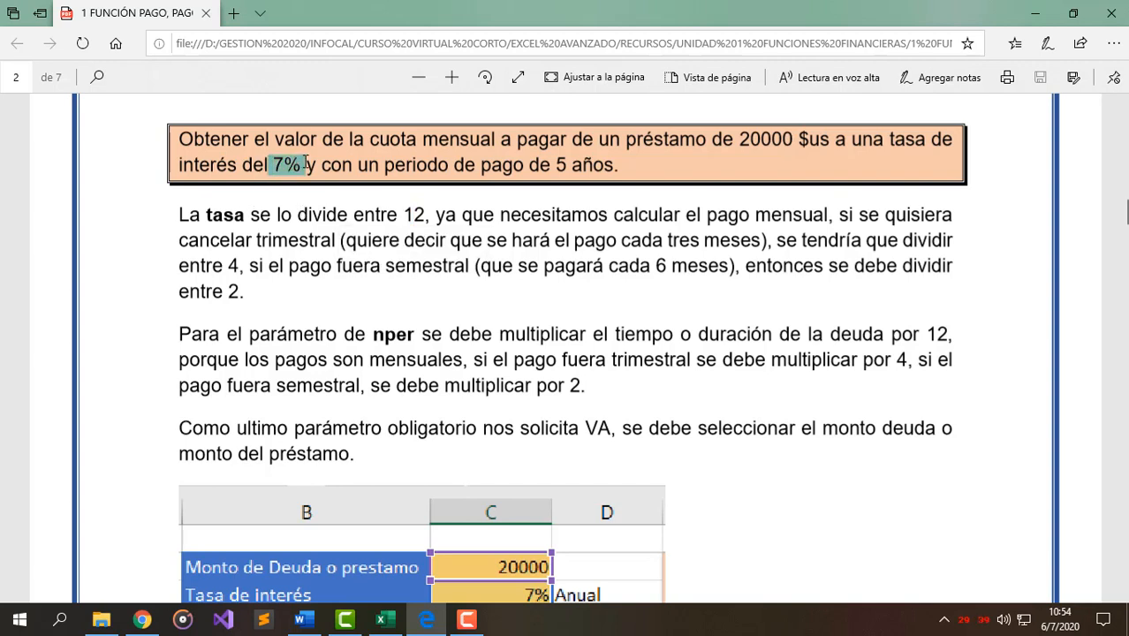
drag(305, 163, 305, 164)
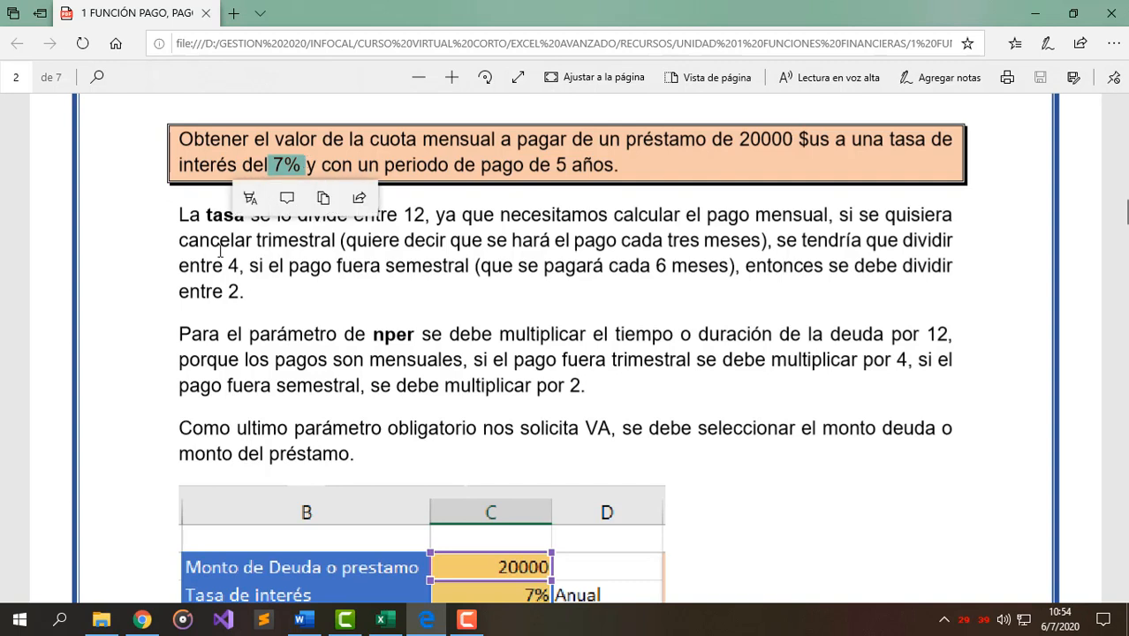
click(293, 256)
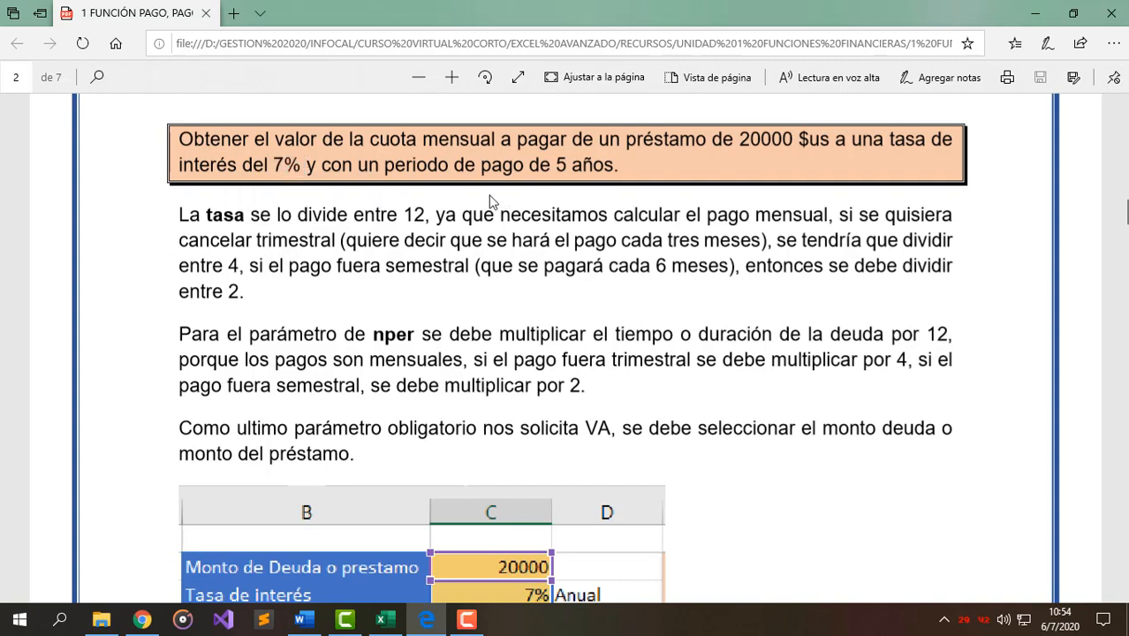
drag(403, 214, 424, 215)
click(409, 219)
drag(270, 165, 305, 165)
click(421, 216)
double_click(758, 216)
click(811, 217)
- Examine the divisors the guide gives for tasa when payments are quarterly or semiannual
drag(299, 245, 314, 245)
click(473, 249)
drag(597, 241, 728, 239)
click(638, 242)
drag(179, 265, 249, 266)
click(315, 265)
drag(576, 266, 698, 266)
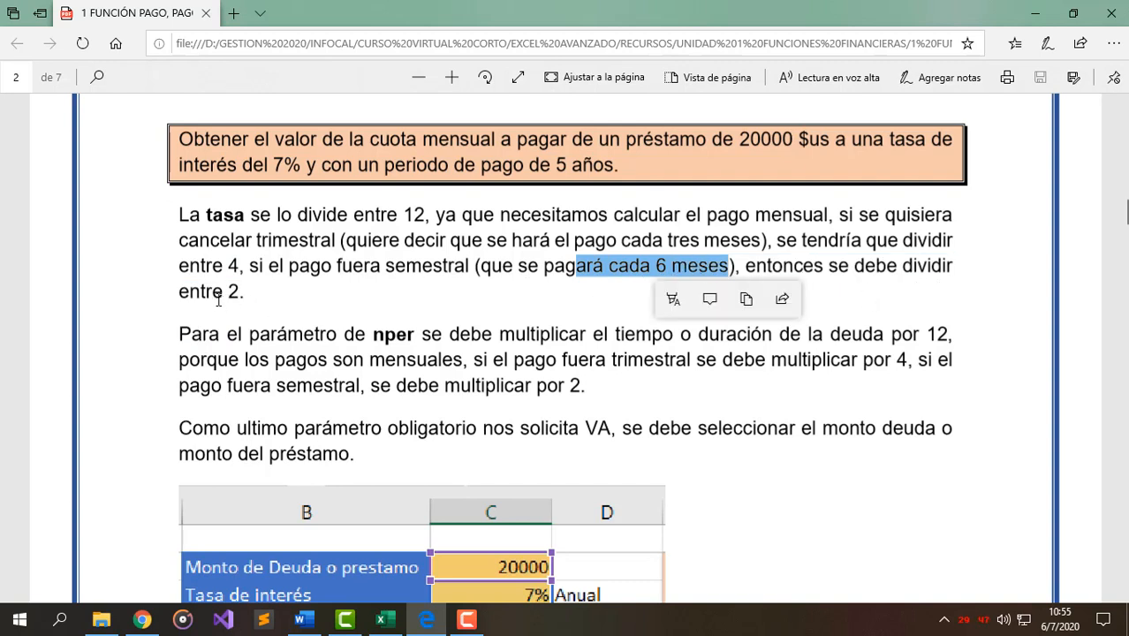
drag(229, 292, 243, 293)
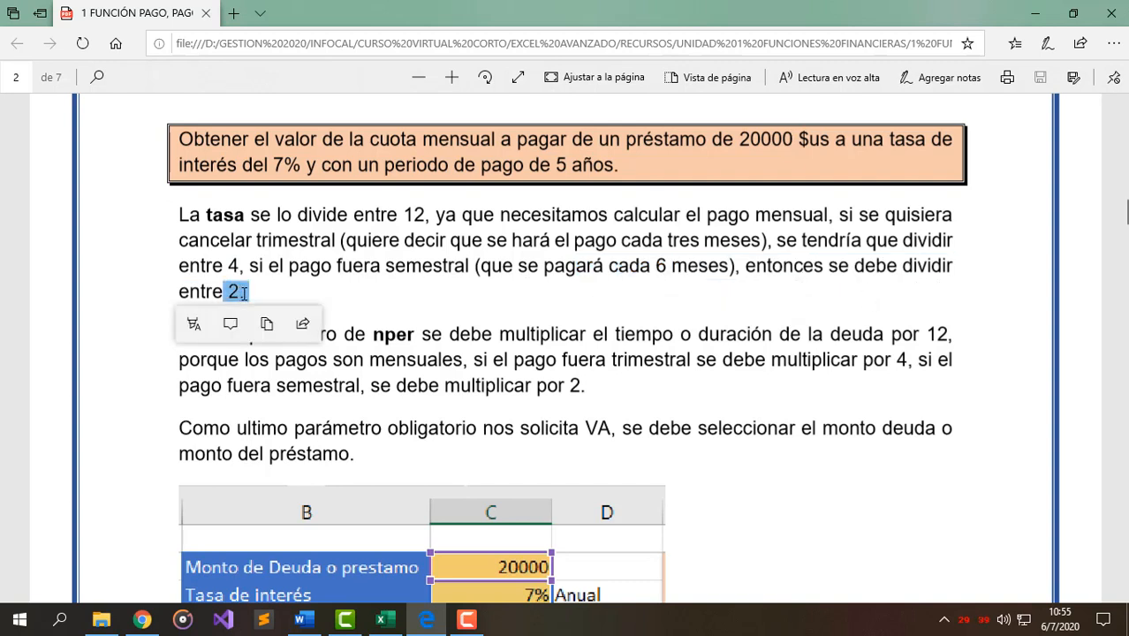
- Study the nper paragraph to see how the debt's duration is converted for monthly, quarterly and semiannual payments
click(355, 345)
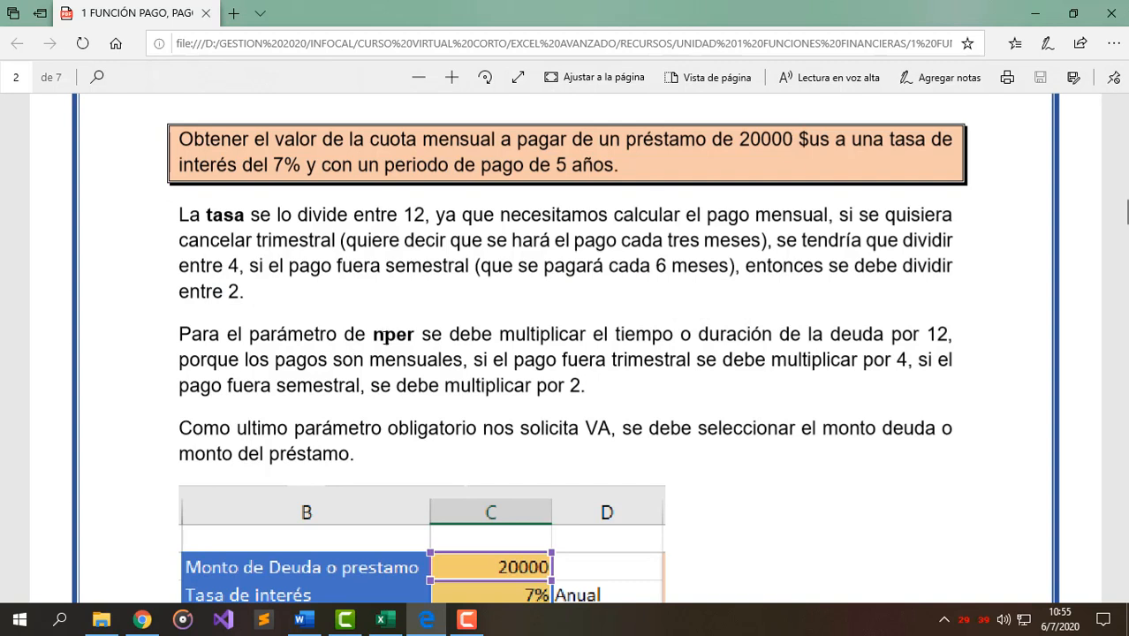
drag(375, 336, 409, 337)
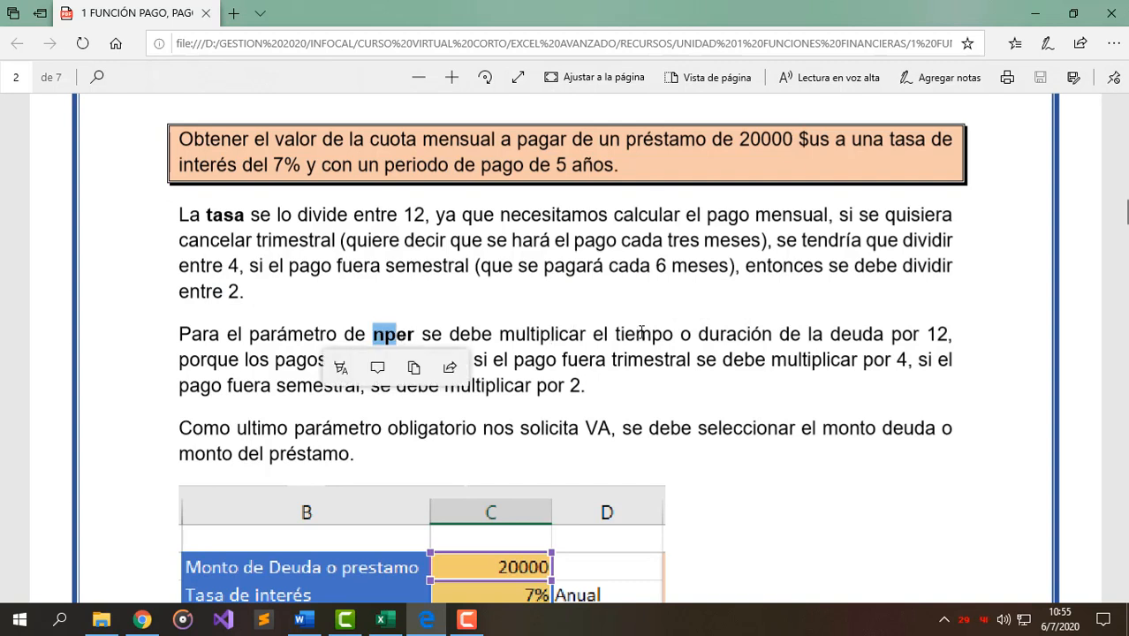
click(880, 334)
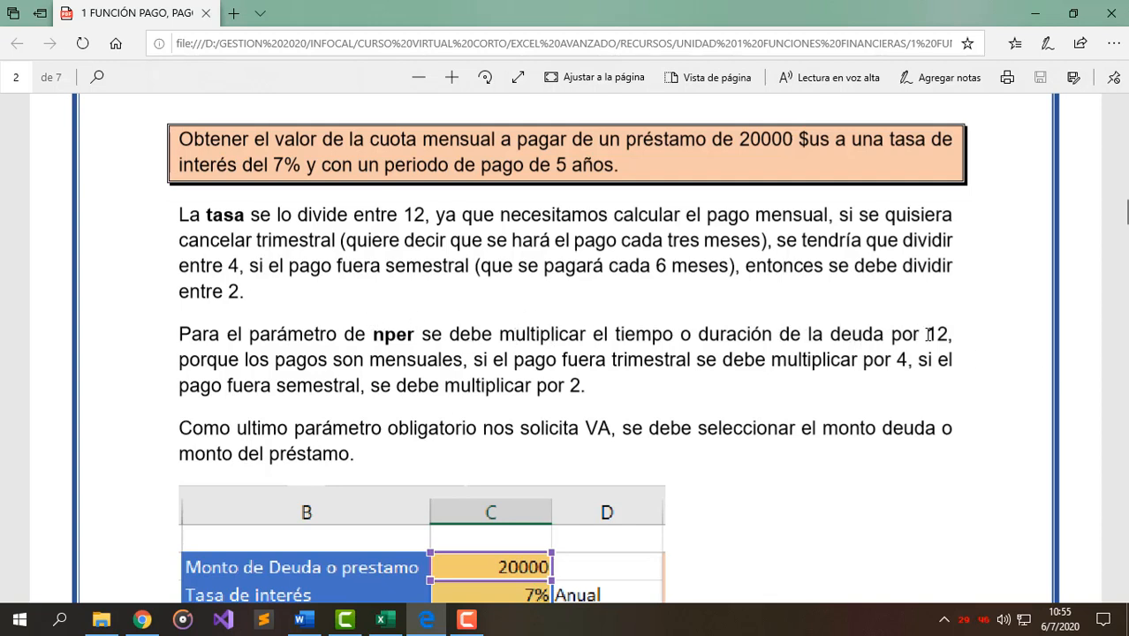
drag(928, 334, 945, 336)
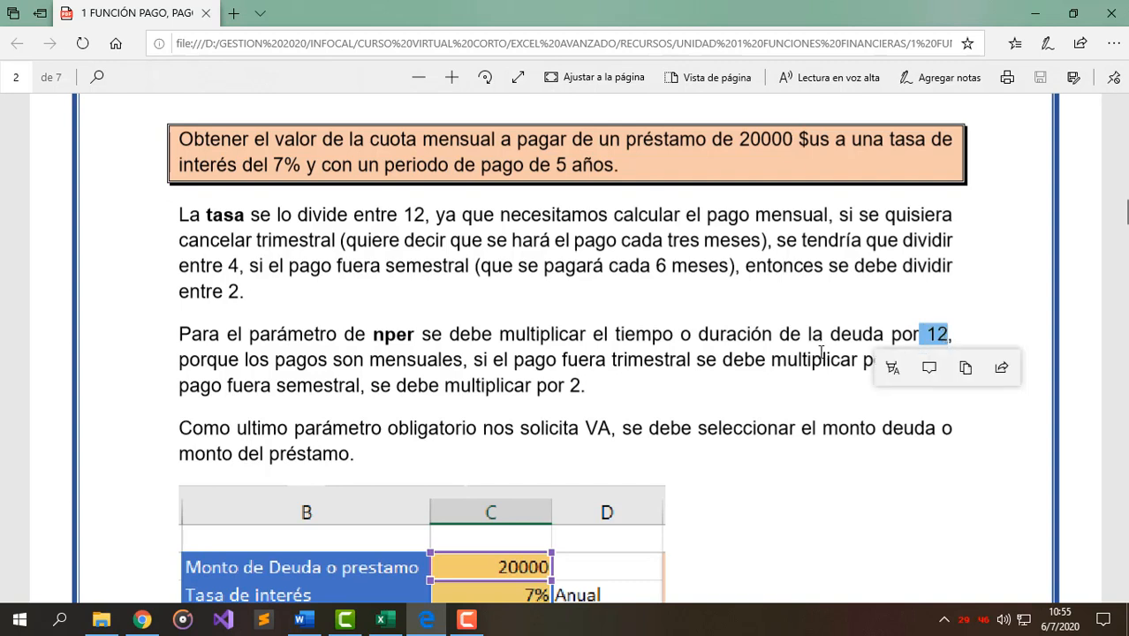
click(794, 334)
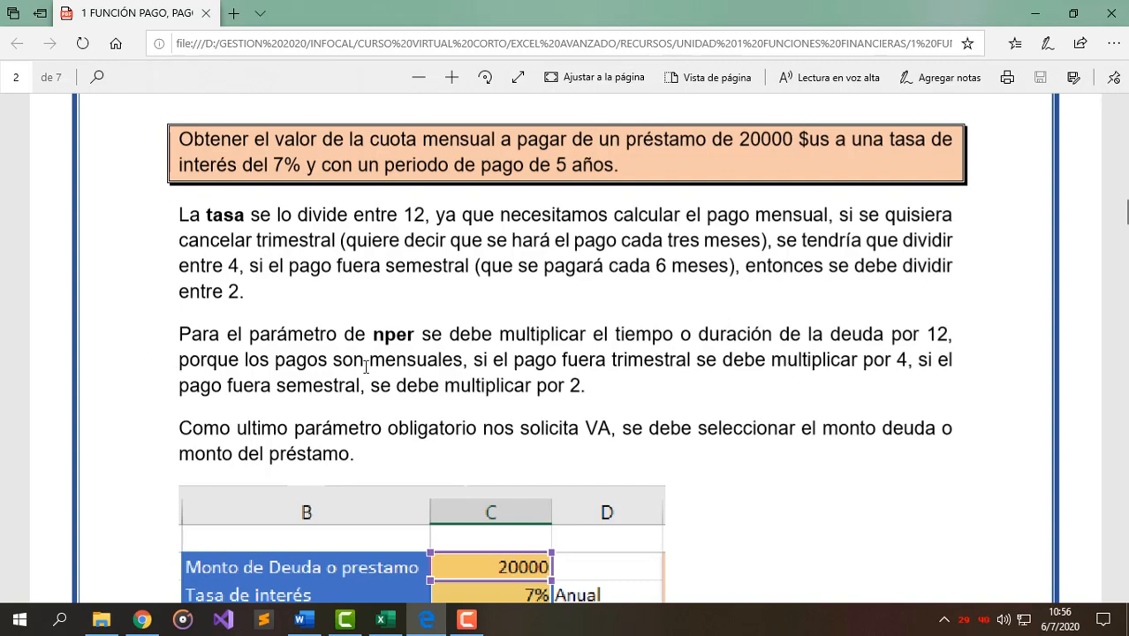
drag(327, 363, 461, 362)
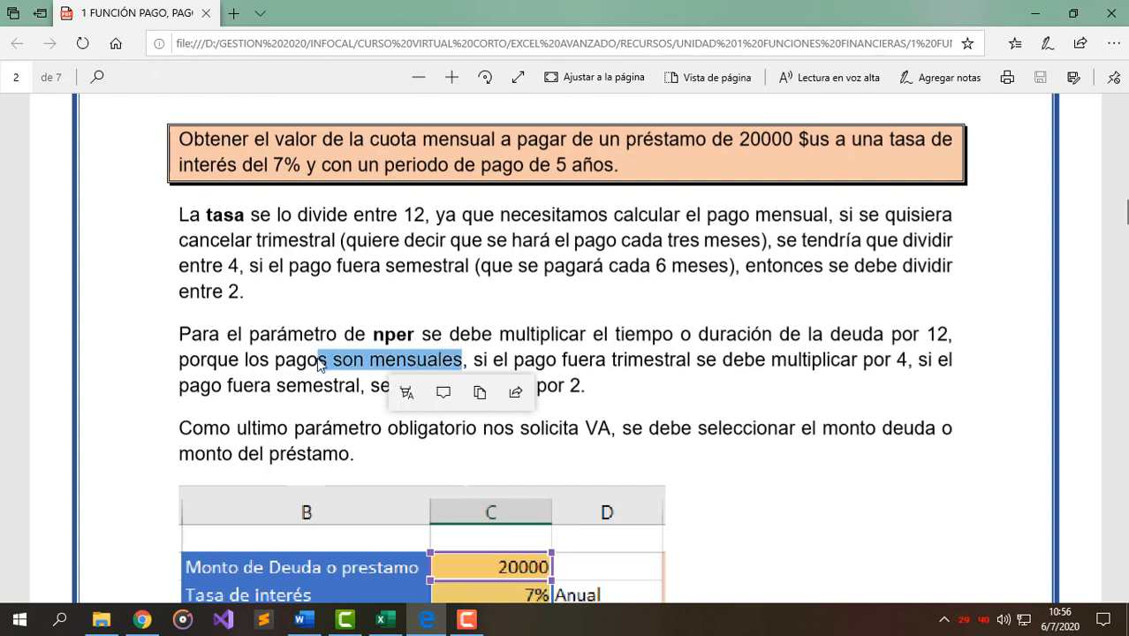
click(320, 362)
drag(927, 336, 941, 339)
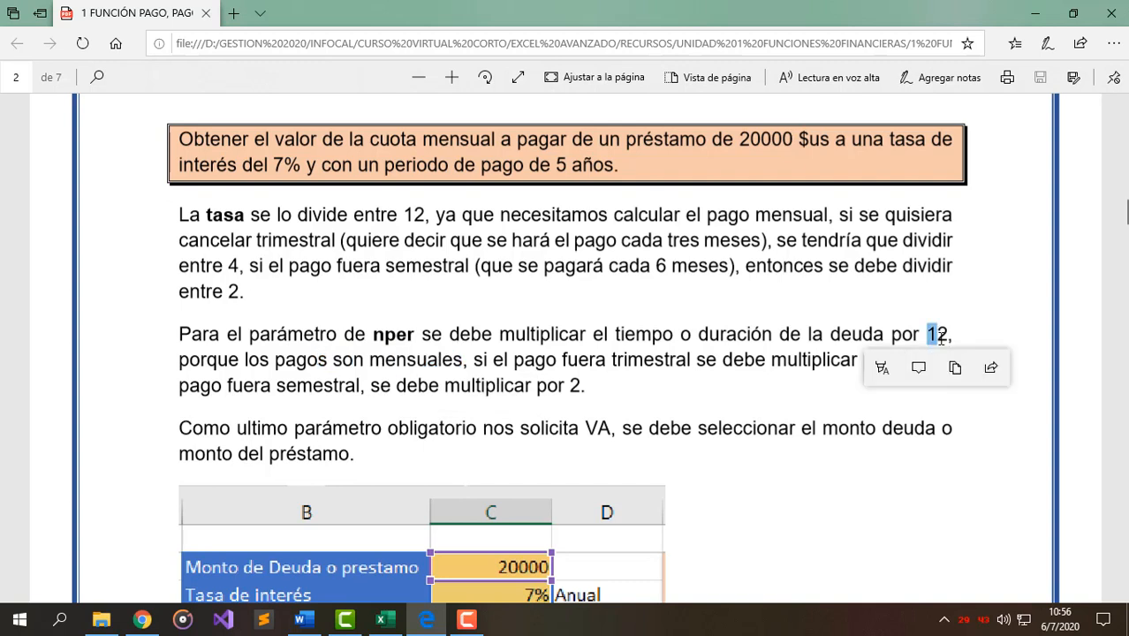
click(440, 363)
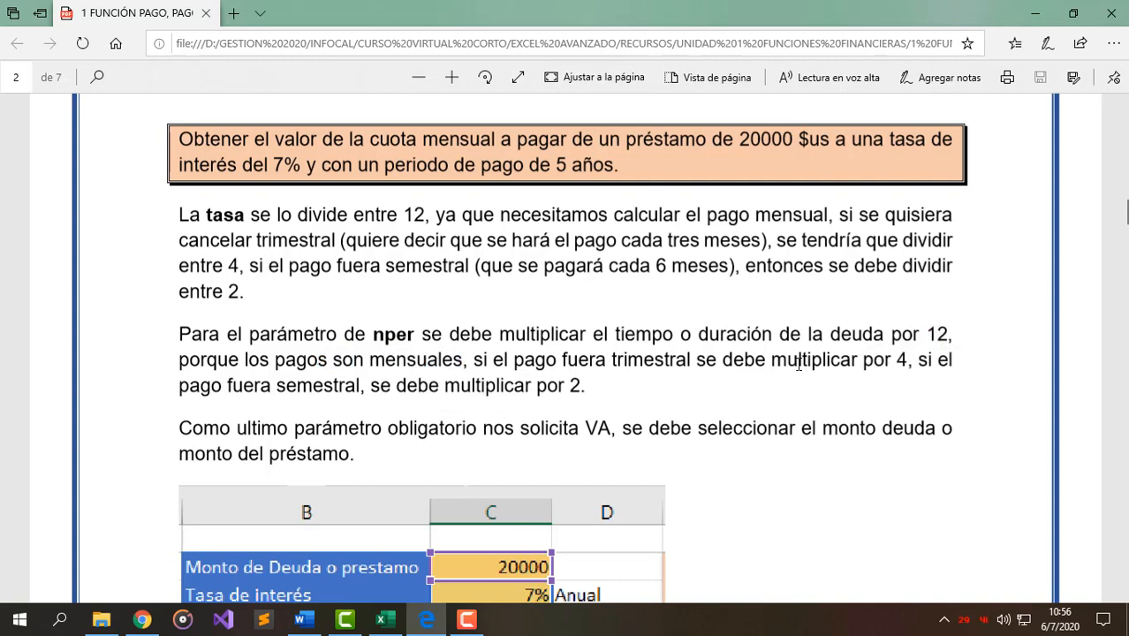
mouse_move(890, 362)
mouse_down()
mouse_move(908, 361)
mouse_move(896, 361)
mouse_up()
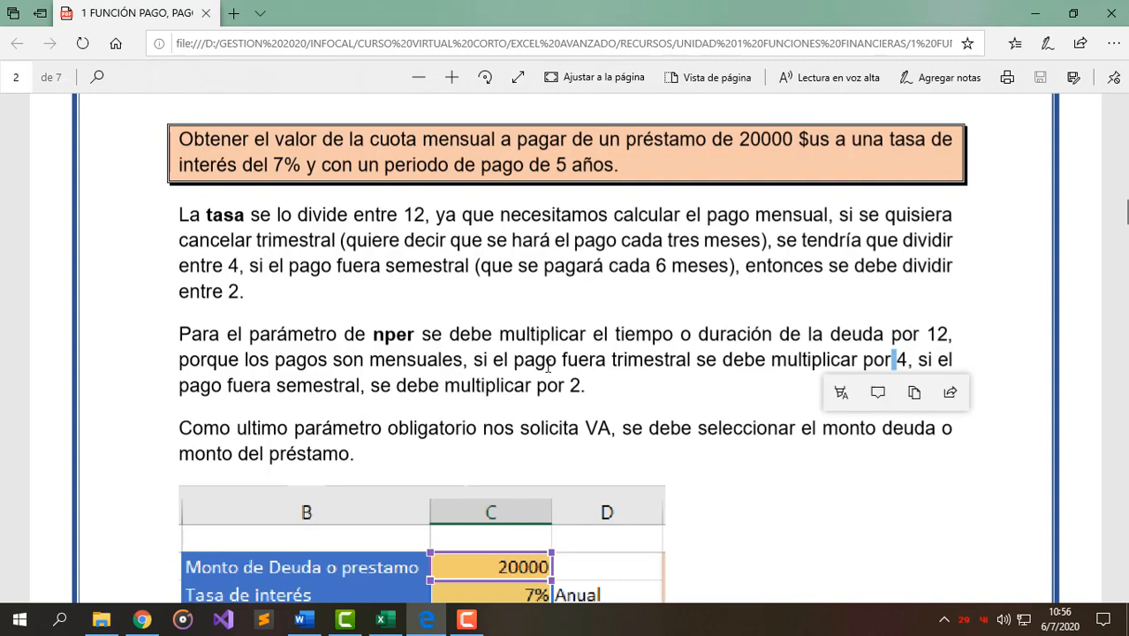
drag(395, 386, 587, 386)
click(340, 417)
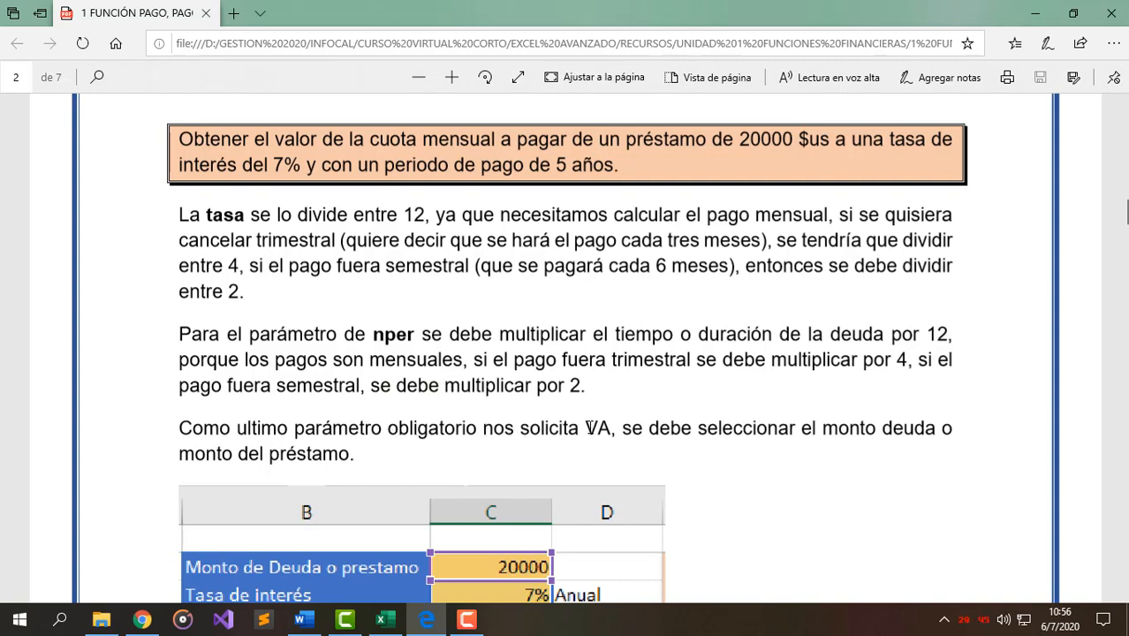
- Review which amount the VA argument requires, and examine the example table with its PAGO formulas
drag(586, 428, 620, 427)
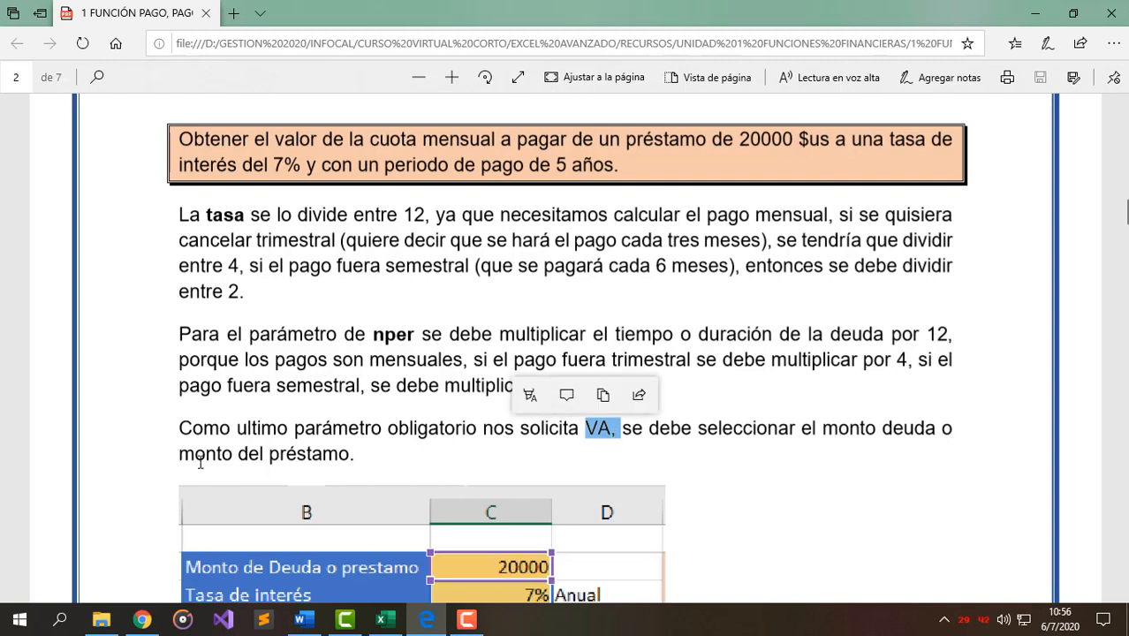
drag(223, 453, 344, 454)
drag(859, 427, 915, 427)
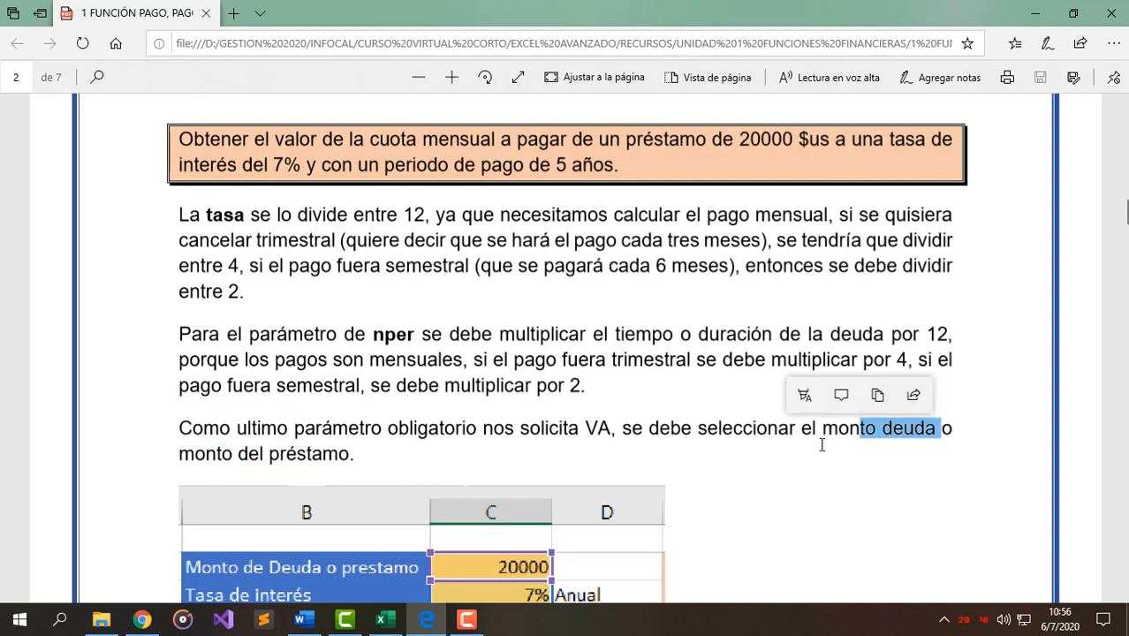
click(242, 462)
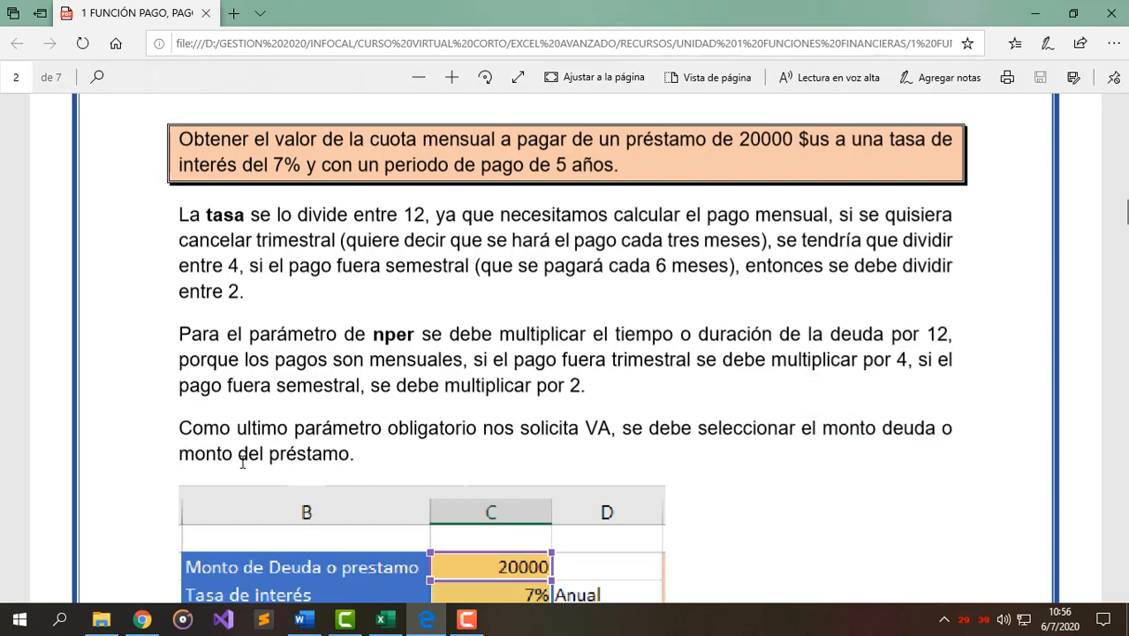
scroll(400, 467, down, 3)
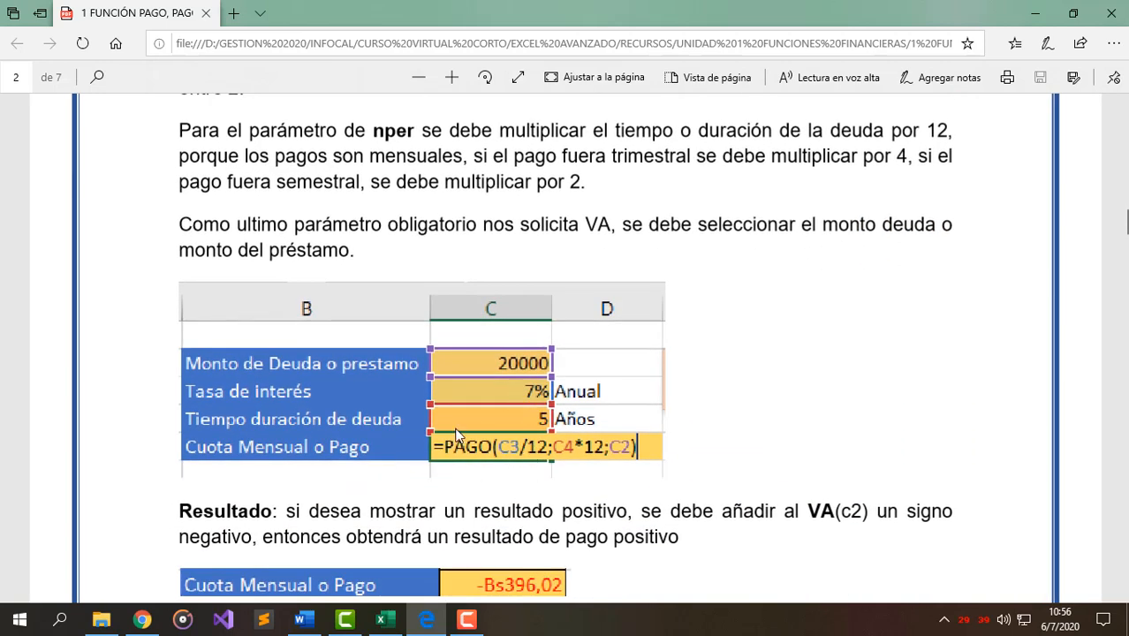
scroll(468, 446, down, 2)
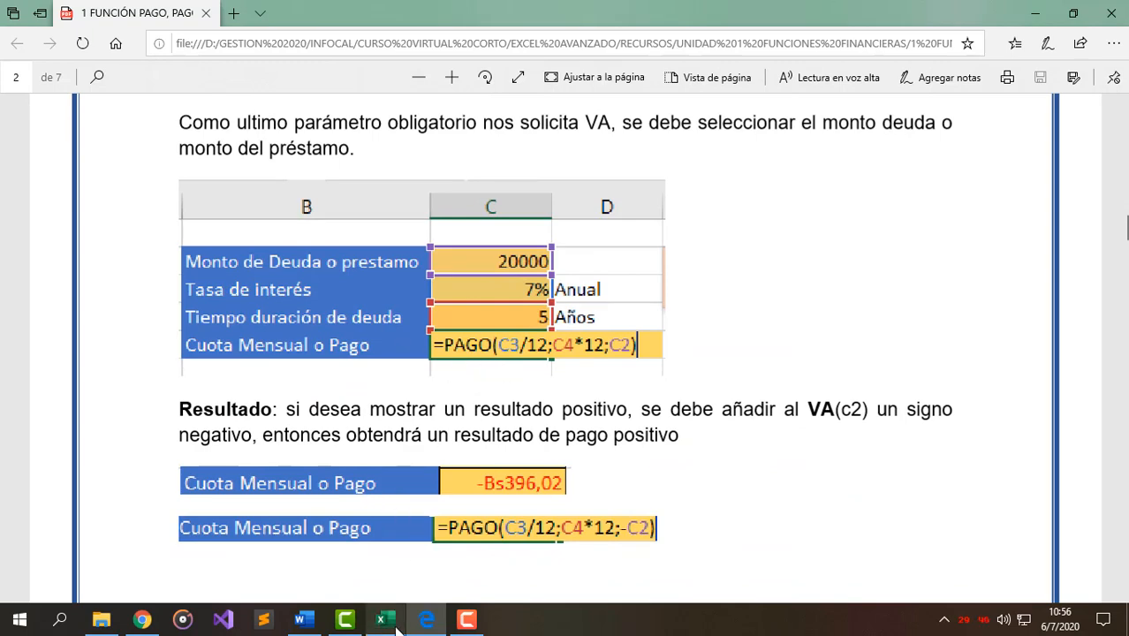
- Switch to the Excel workbook and clear the practice rate cells B15:C15
mouse_move(393, 625)
click(441, 485)
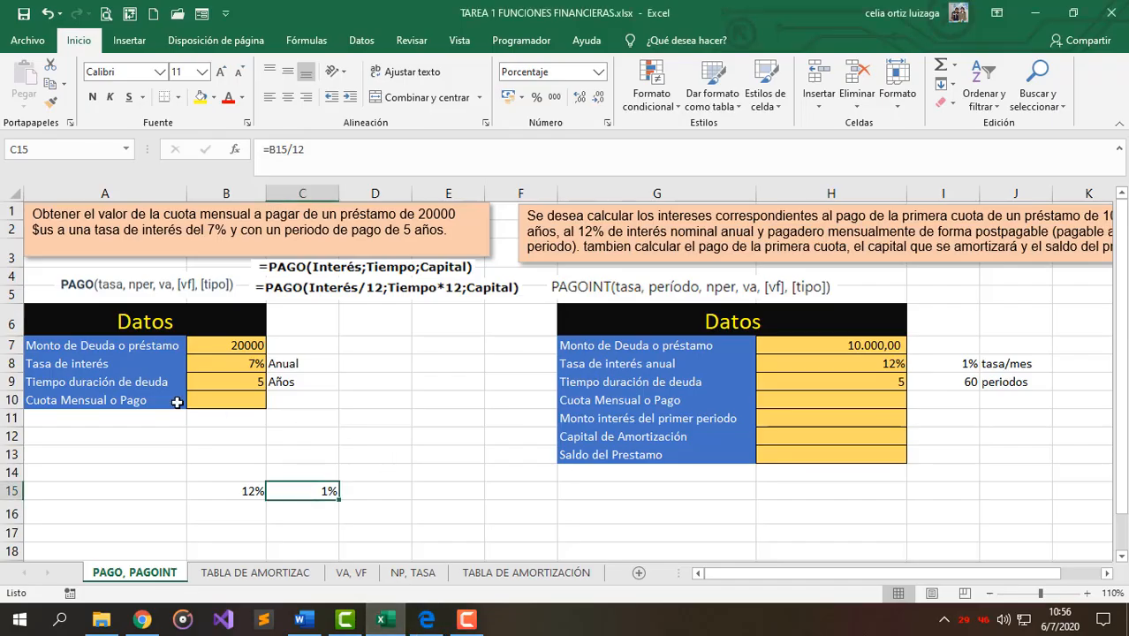
drag(254, 489, 301, 490)
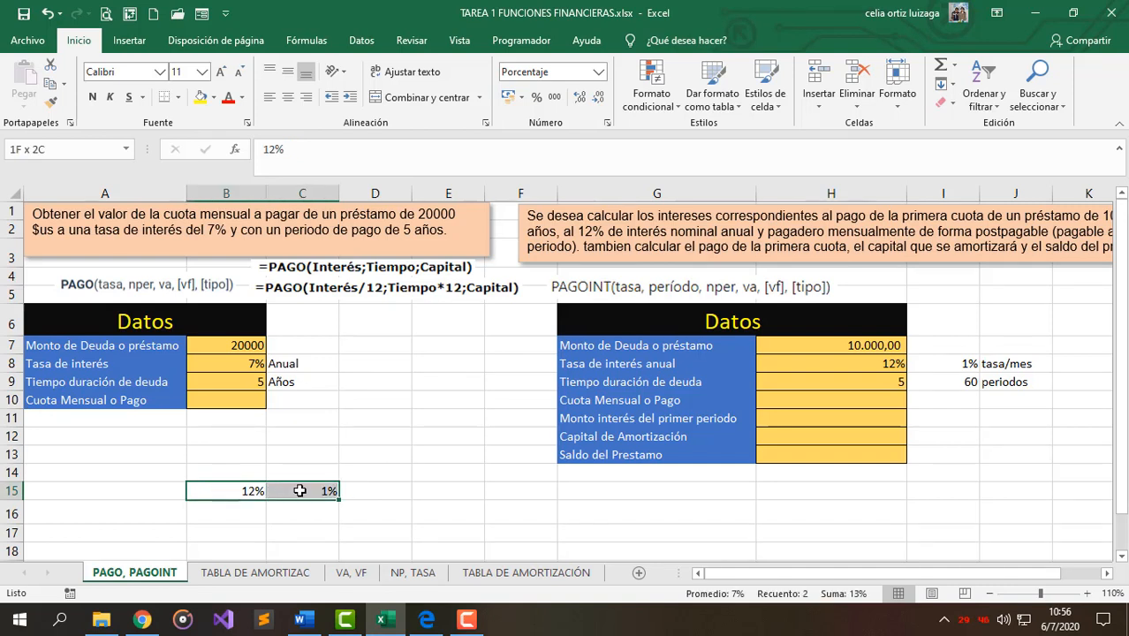
key(Delete)
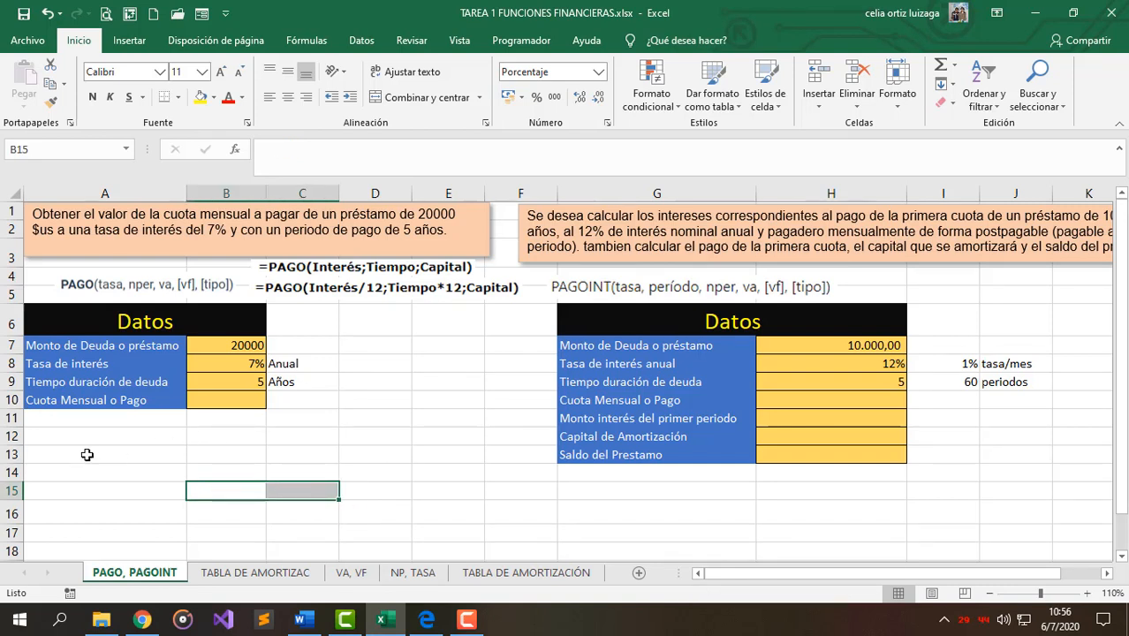
- Copy the first Datos table with its unit labels (A6:C10) and paste it at A16
click(98, 320)
drag(113, 320, 152, 404)
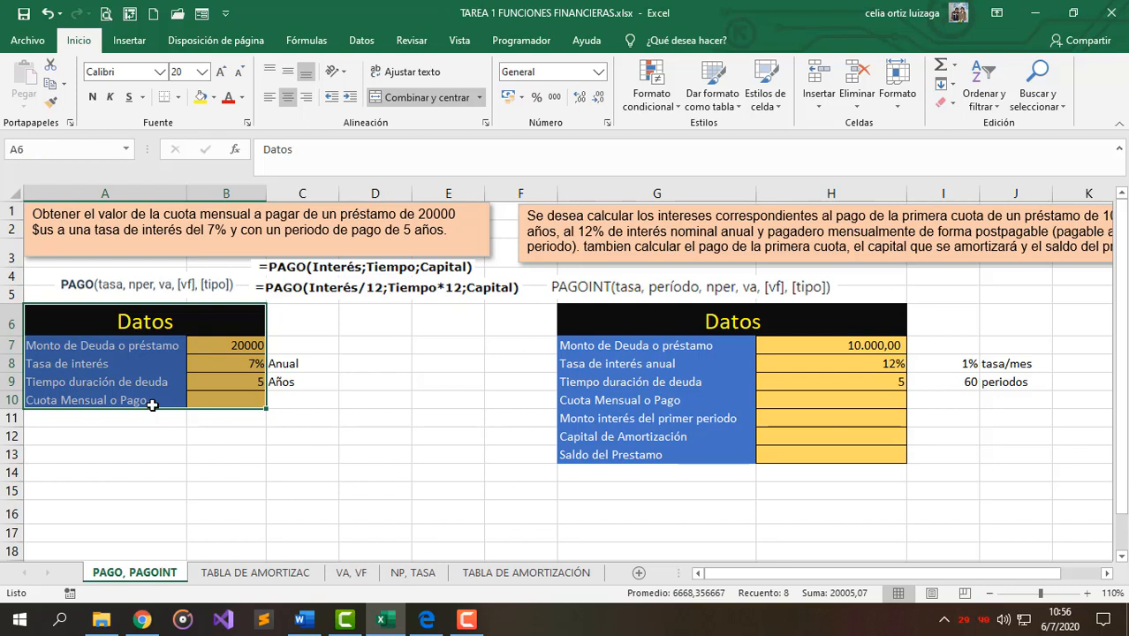
key(ctrl+c)
drag(177, 320, 296, 399)
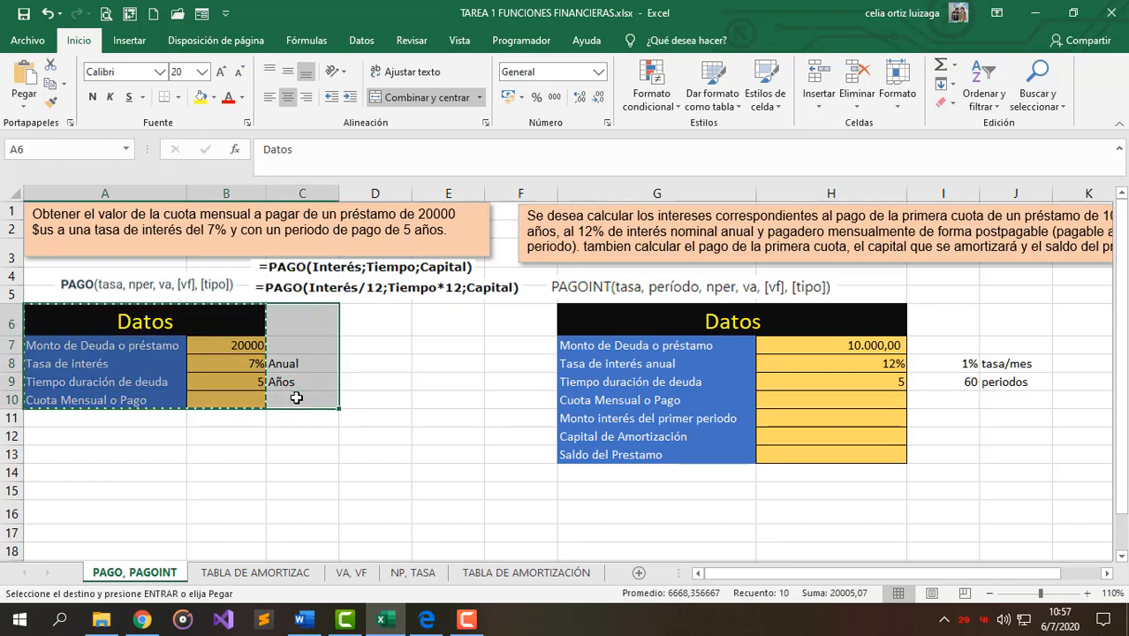
key(ctrl+c)
scroll(227, 491, down, 2)
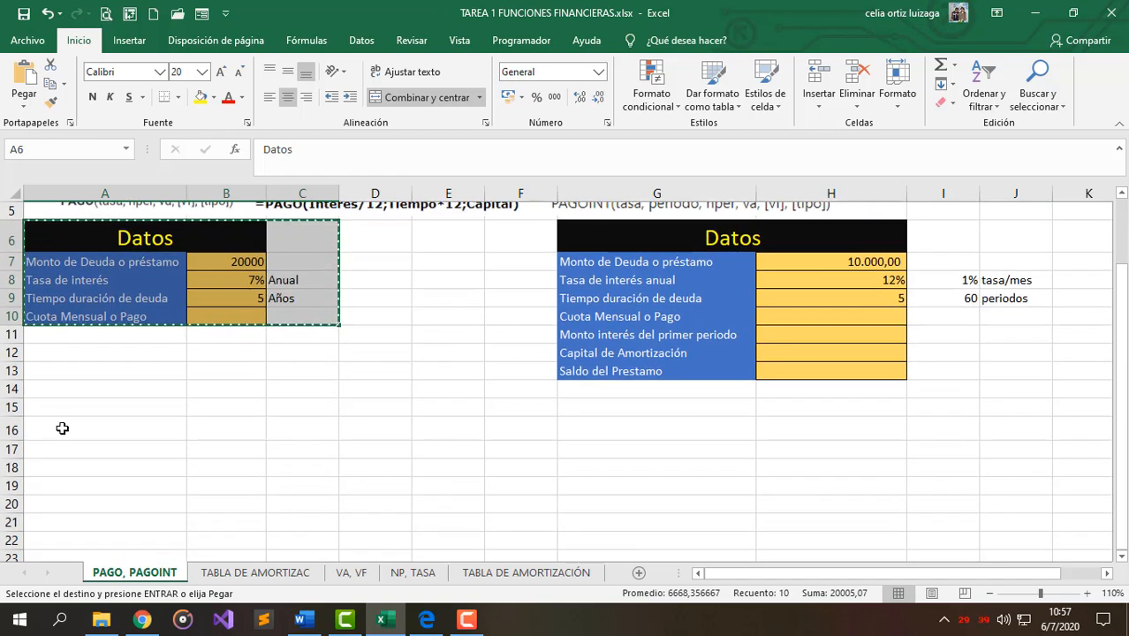
click(64, 432)
click(24, 77)
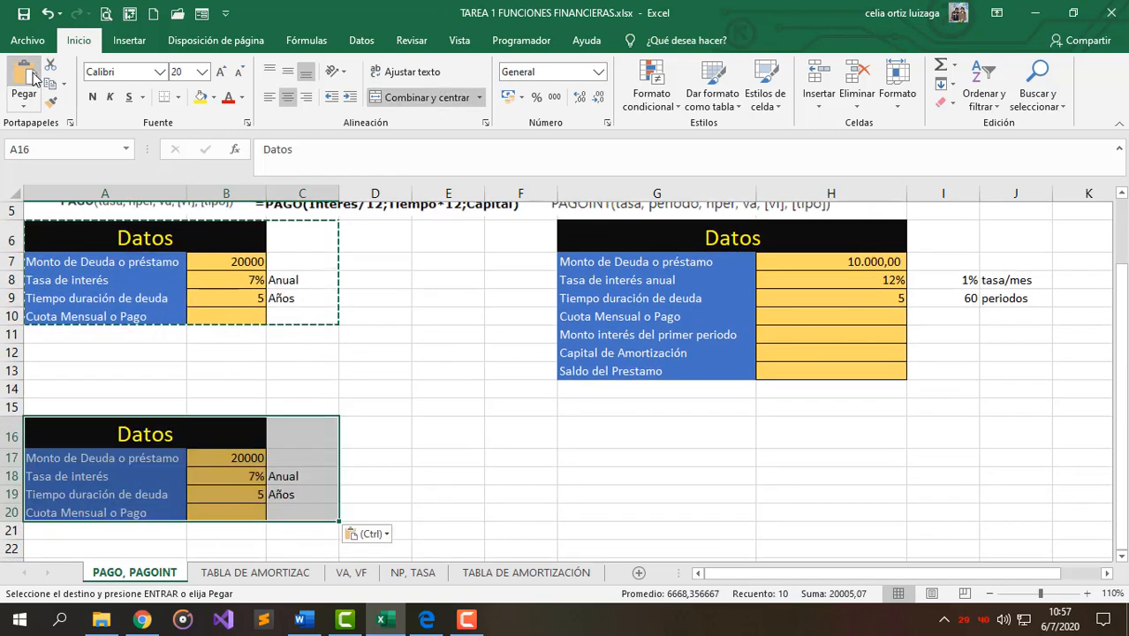
- Set the loan amount in cell B17 of the copied table to 10000
click(217, 456)
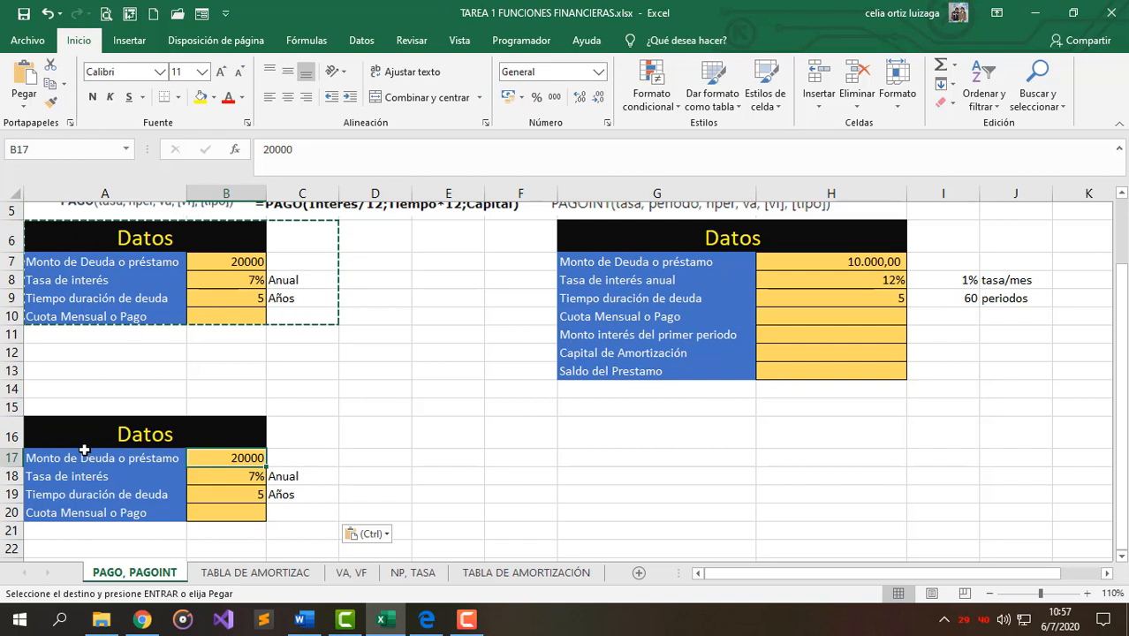
key(Escape)
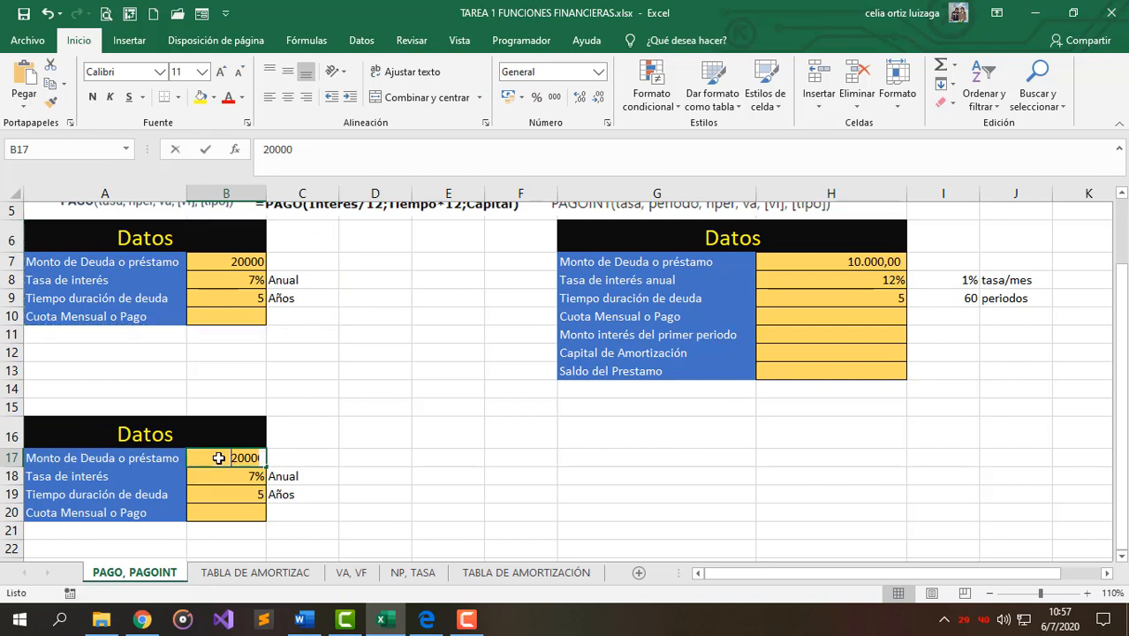
text(100)
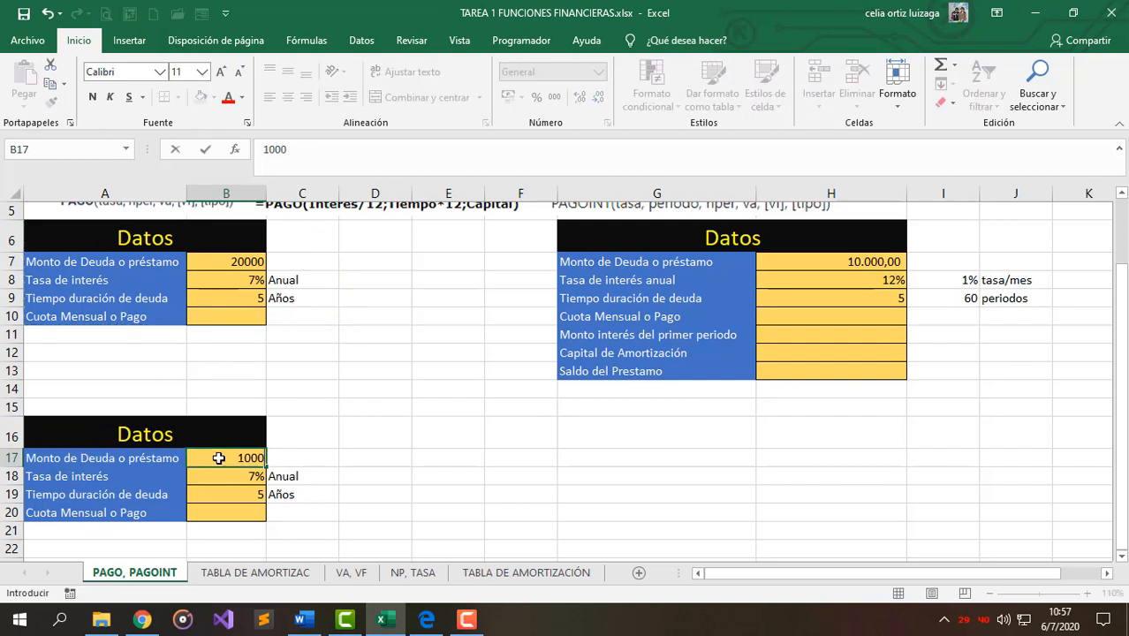
text(00)
key(Return)
click(219, 458)
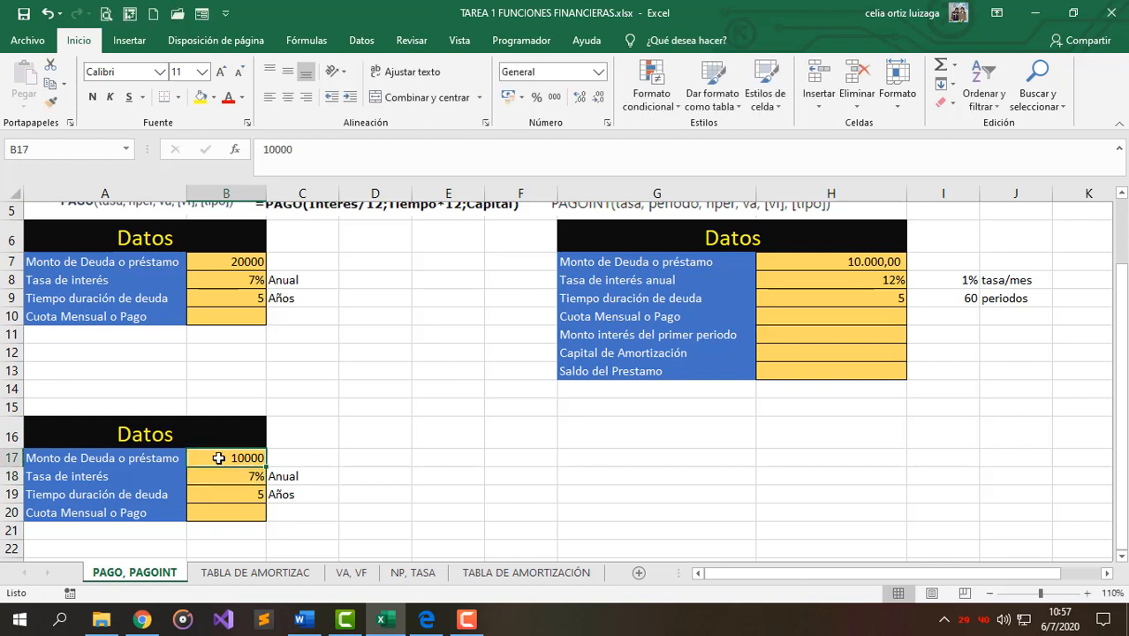
- Try the accounting format with the $ Español (Chile) symbol on the loan amount in B17
click(552, 99)
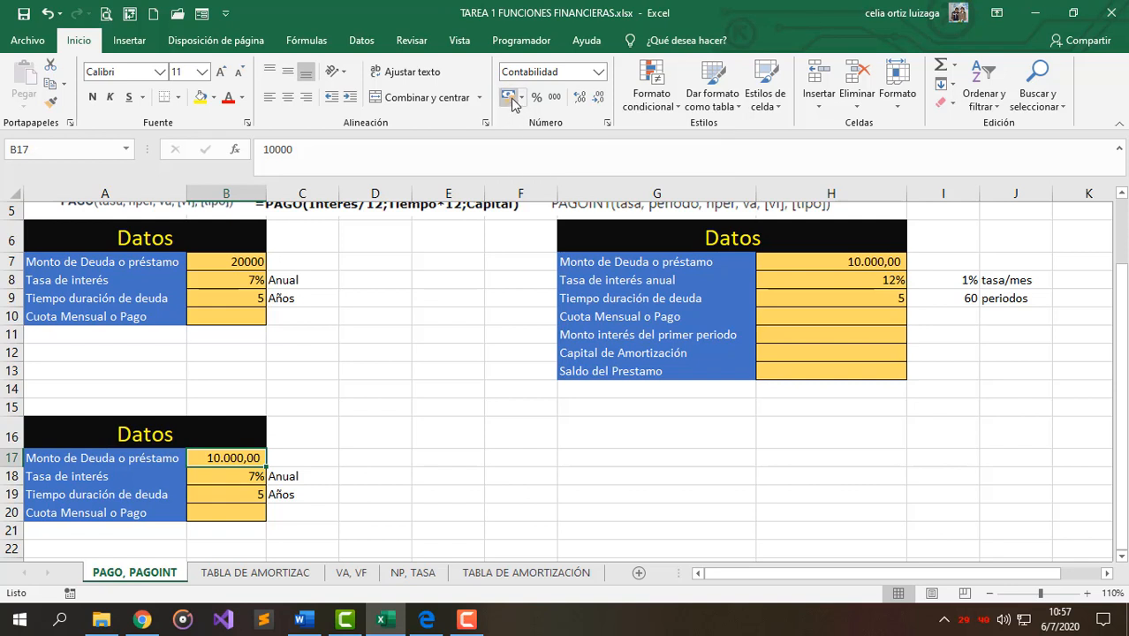
click(512, 101)
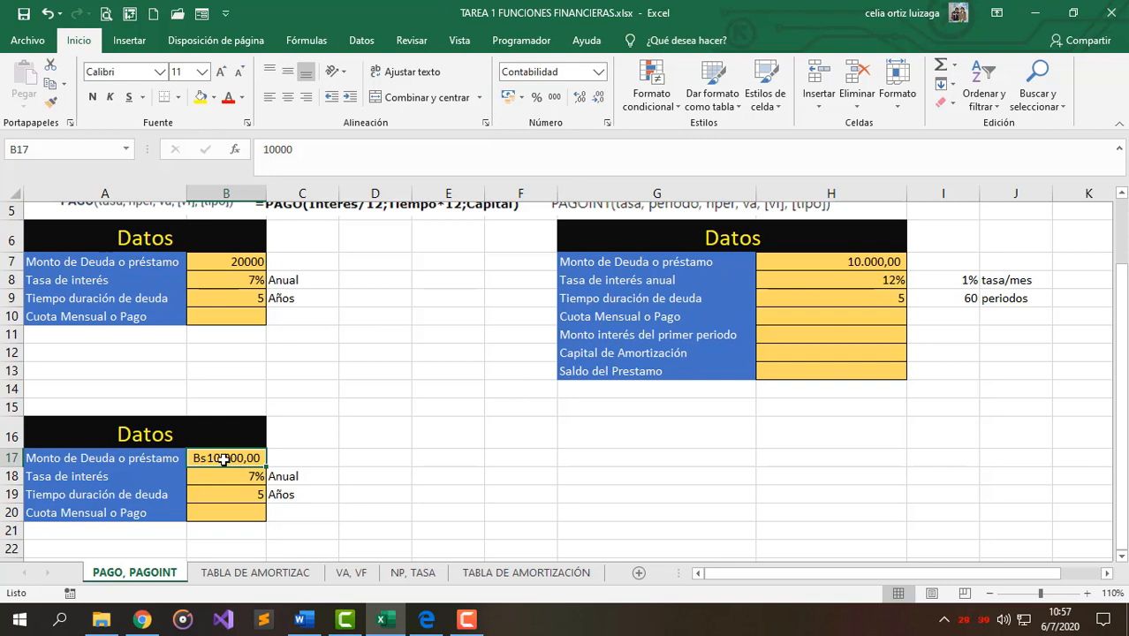
click(607, 123)
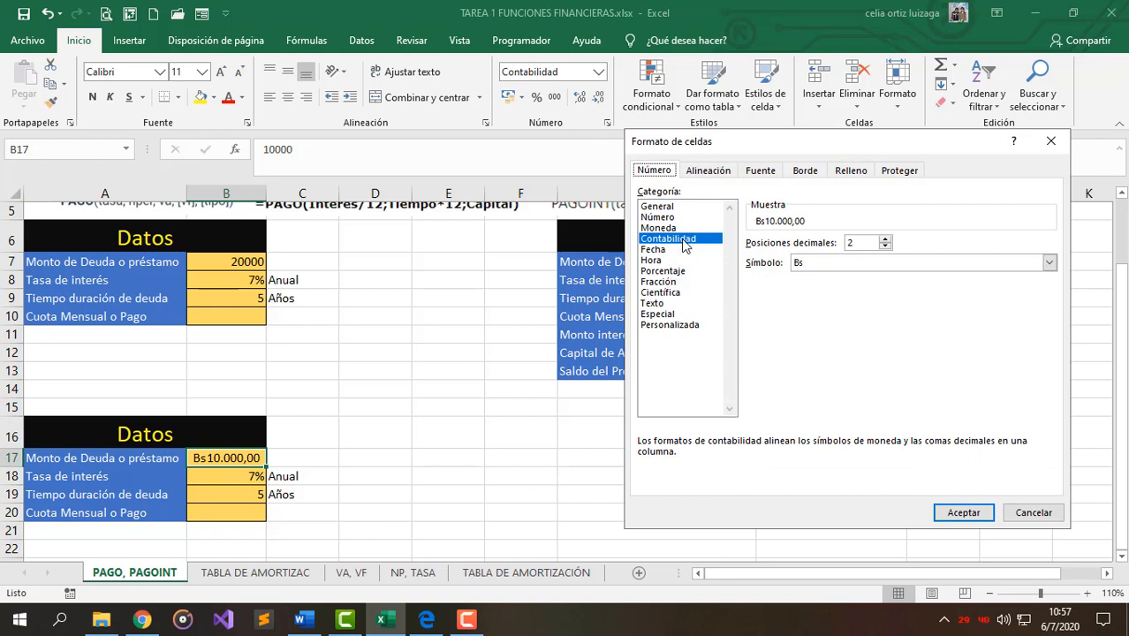
click(828, 263)
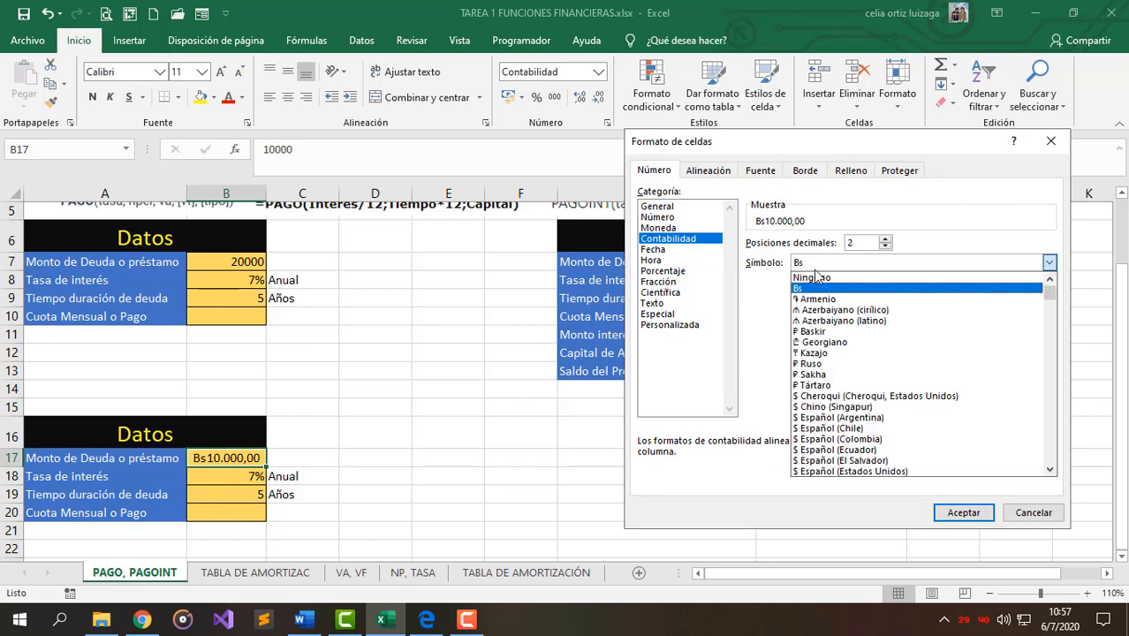
click(845, 429)
click(956, 512)
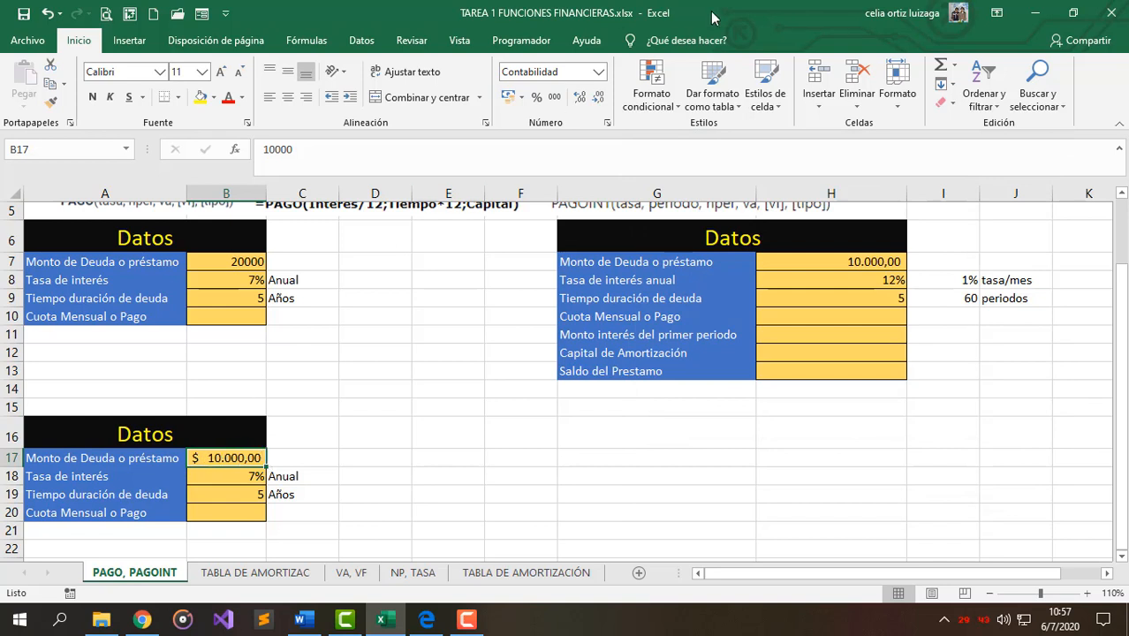
- Format the loan amount in B17 with thousands separators, two decimals and no currency symbol
click(599, 70)
click(601, 69)
click(552, 99)
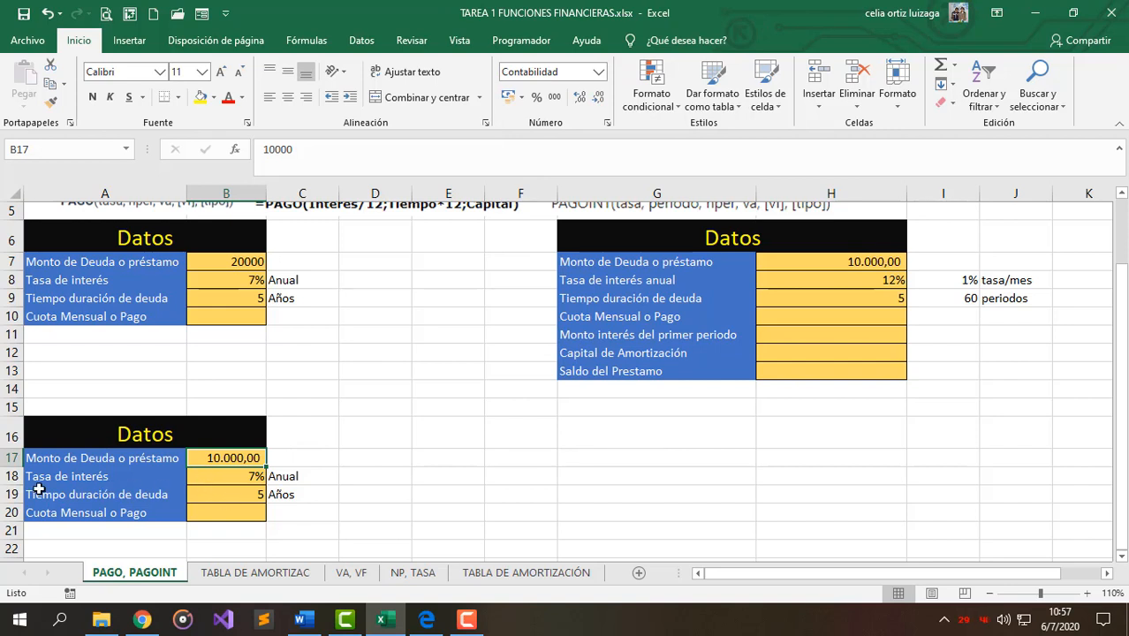
- Set the annual interest rate in B18 of the copied table to 12%
click(235, 474)
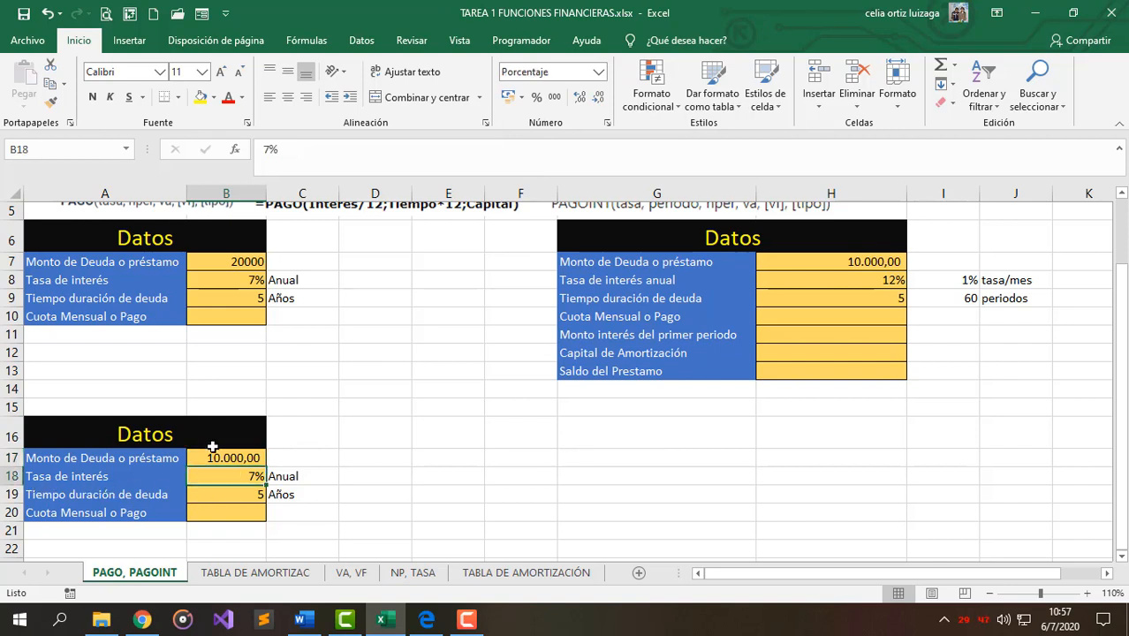
text(12)
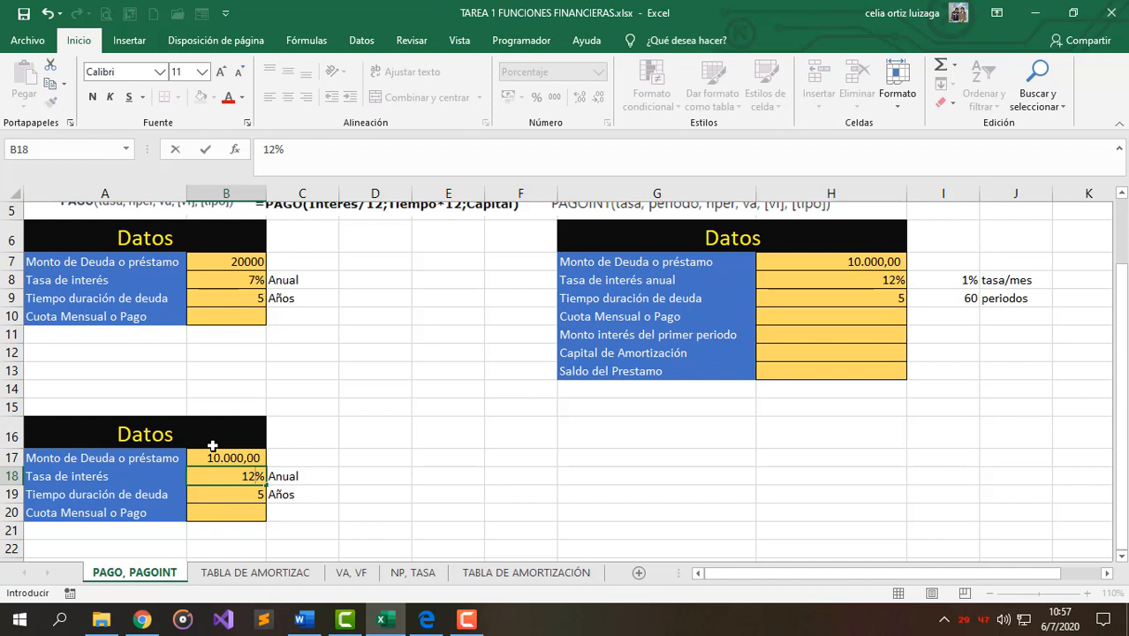
key(Return)
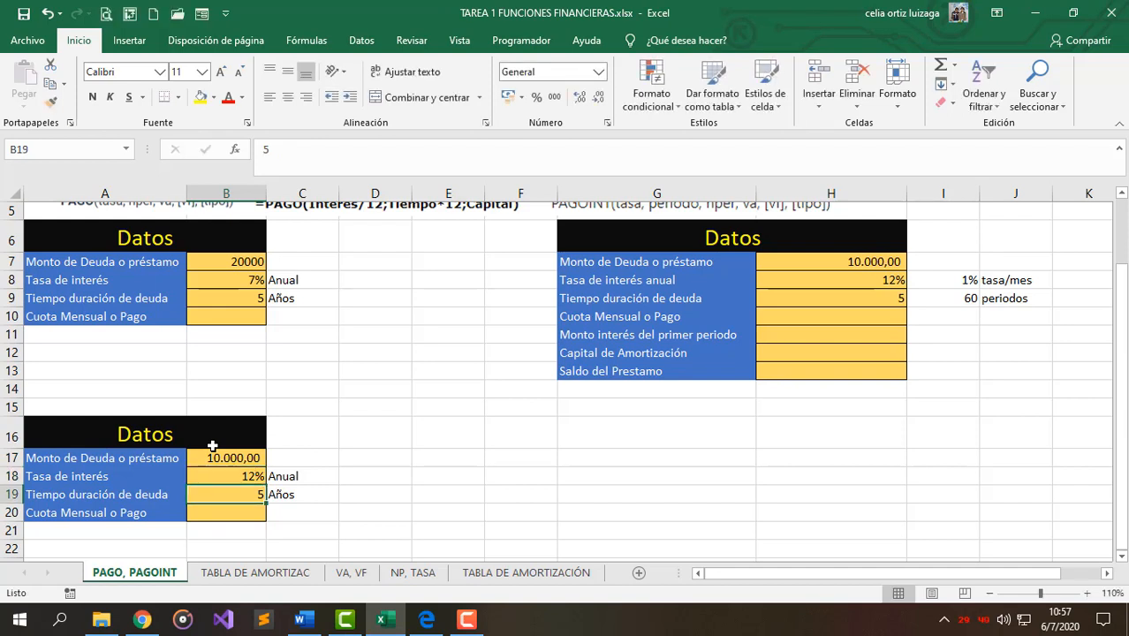
- Convert the annual rate to a monthly one in D18 with =B18/12 and format it as a percentage
click(281, 478)
click(245, 498)
click(358, 477)
click(239, 475)
click(342, 476)
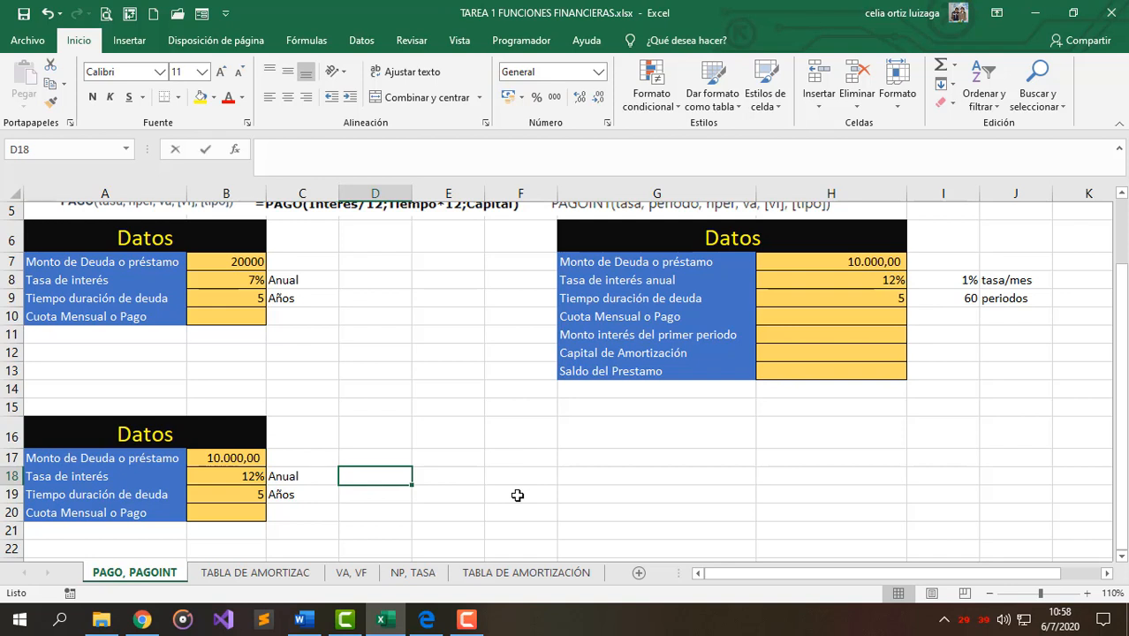
text(=)
click(217, 476)
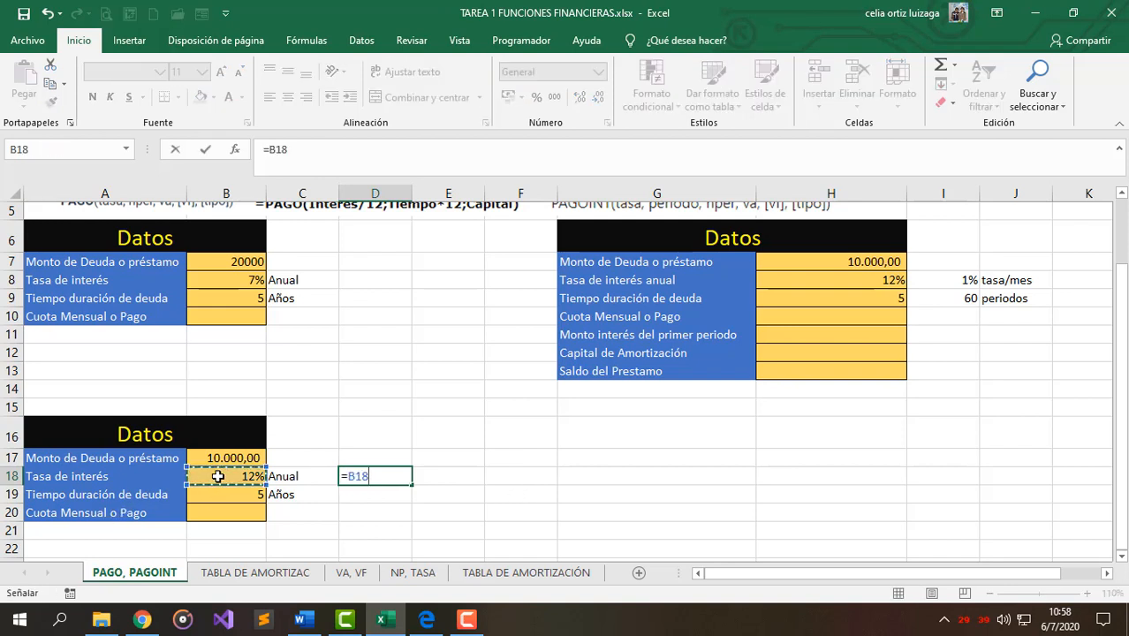
text(/12)
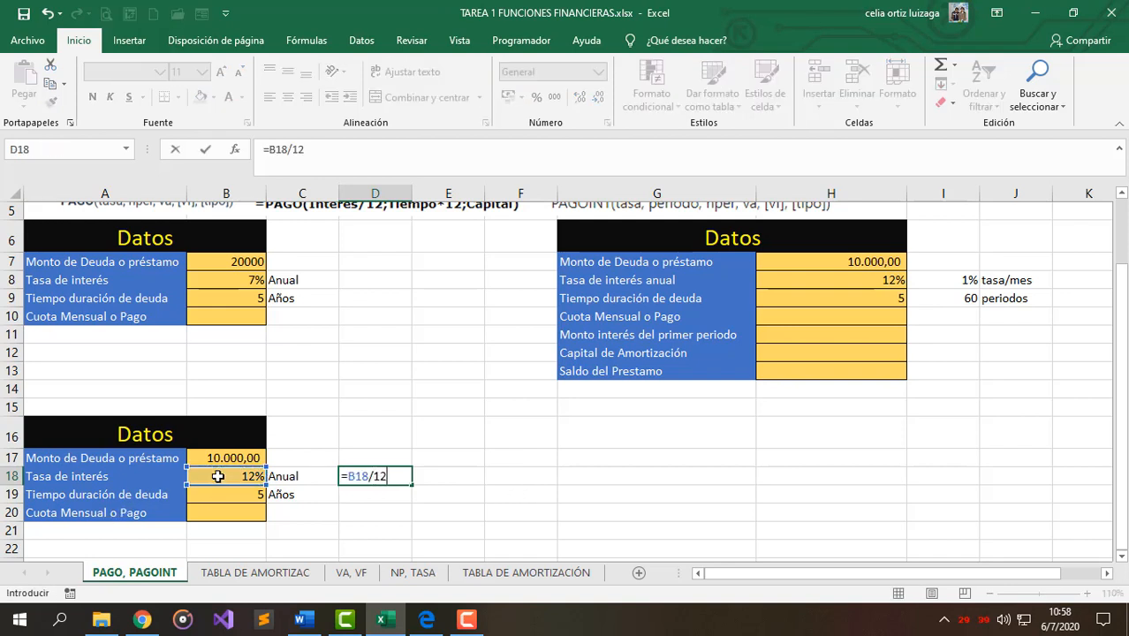
key(Return)
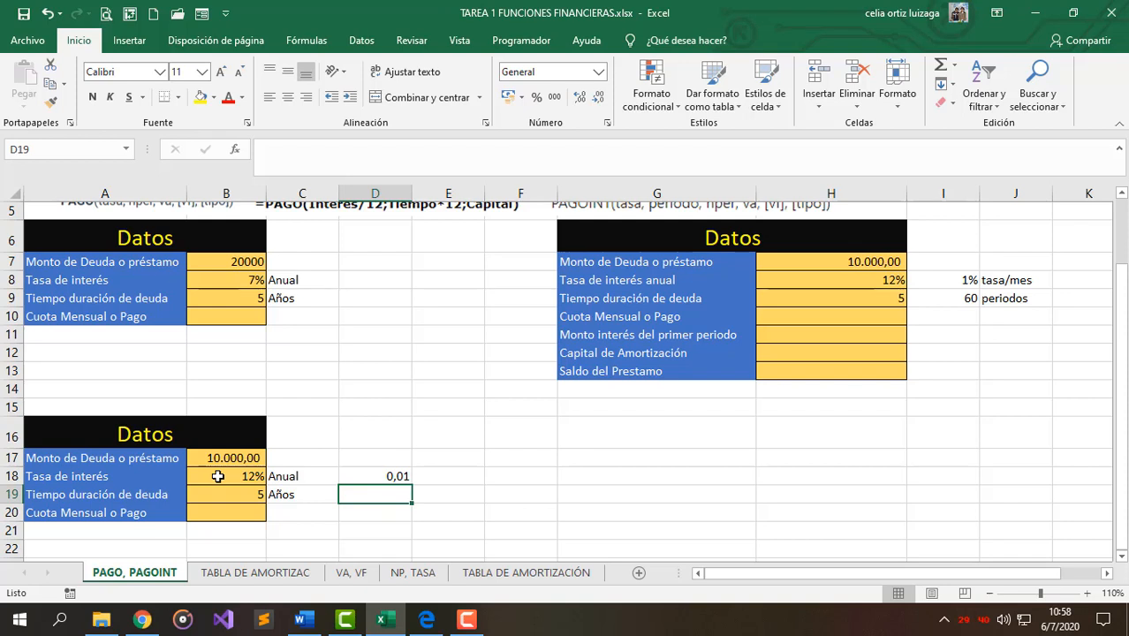
click(400, 475)
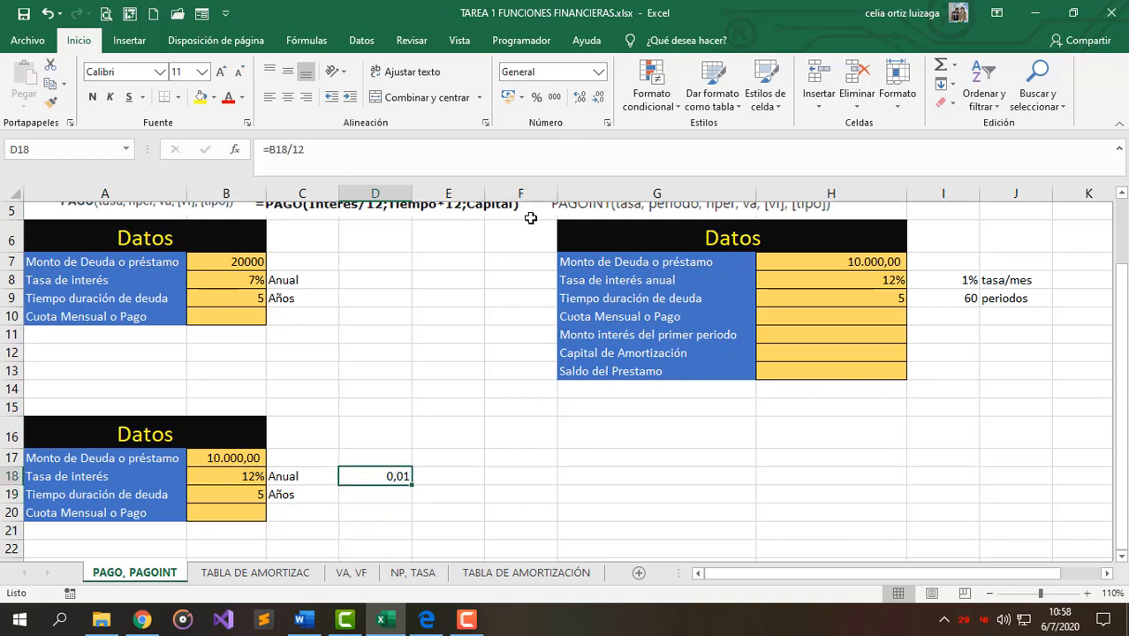
click(534, 101)
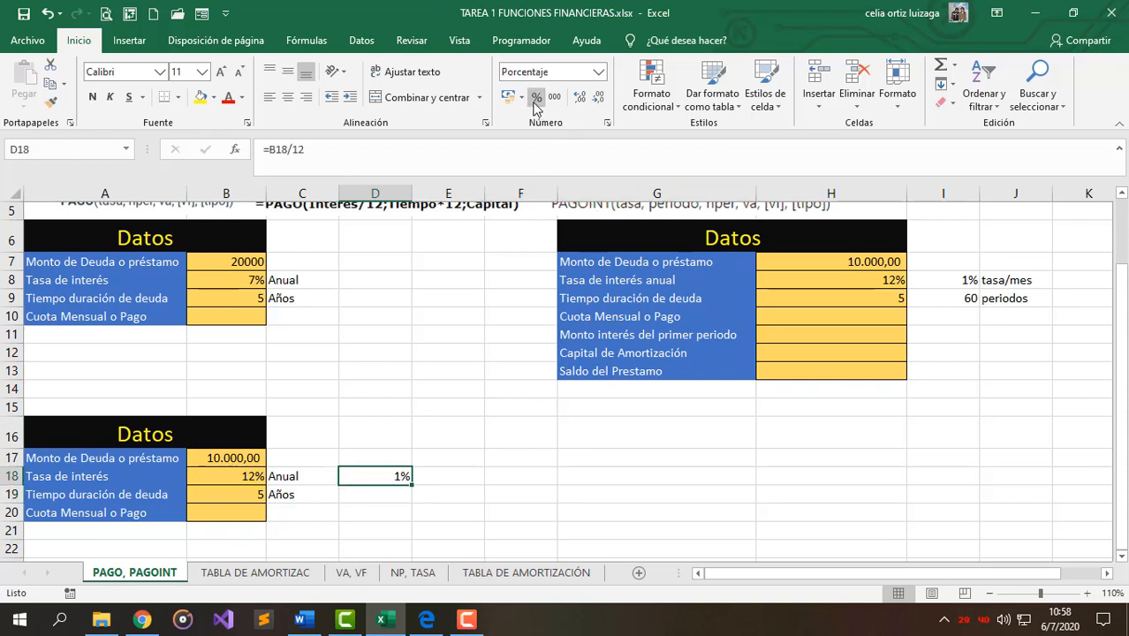
- Convert the debt's duration from years to monthly periods in D19 with the formula =B19*12
click(235, 494)
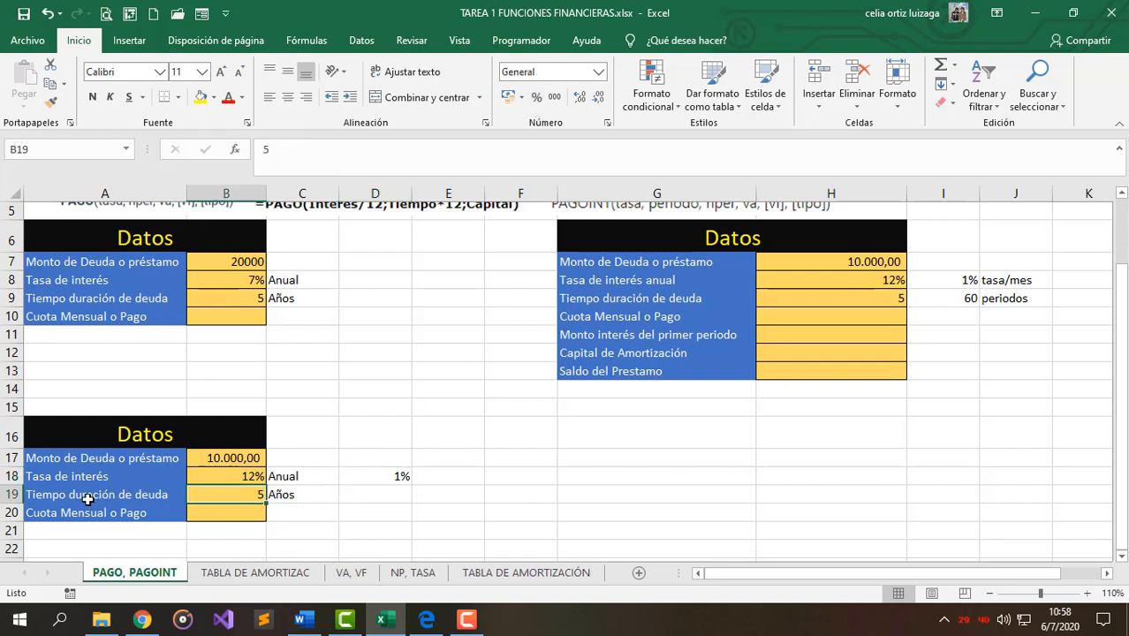
click(374, 495)
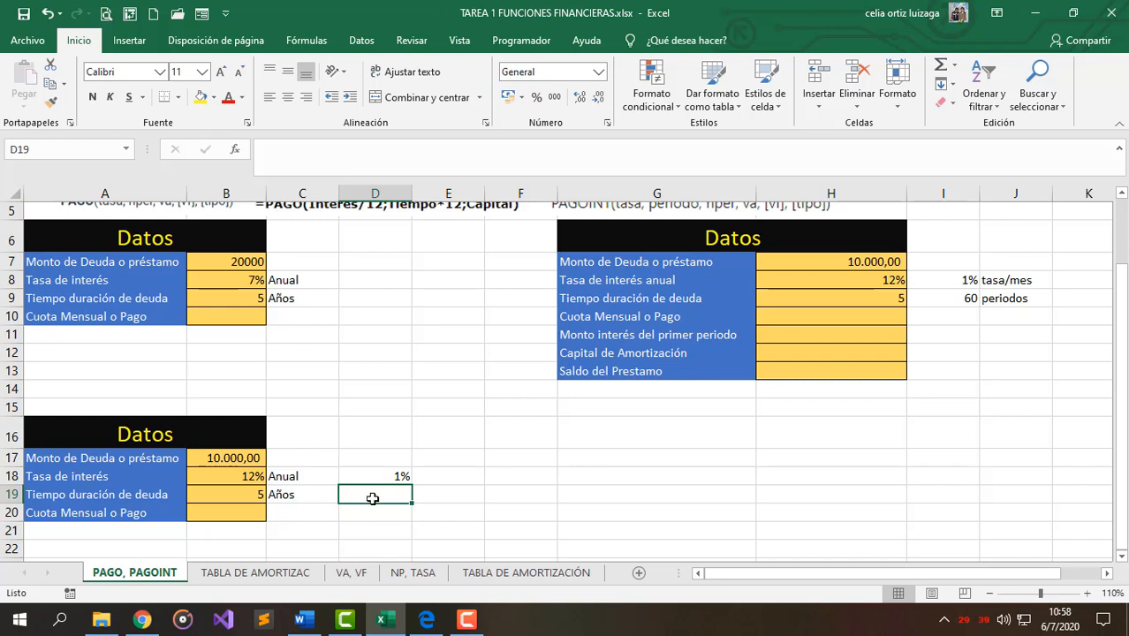
click(239, 494)
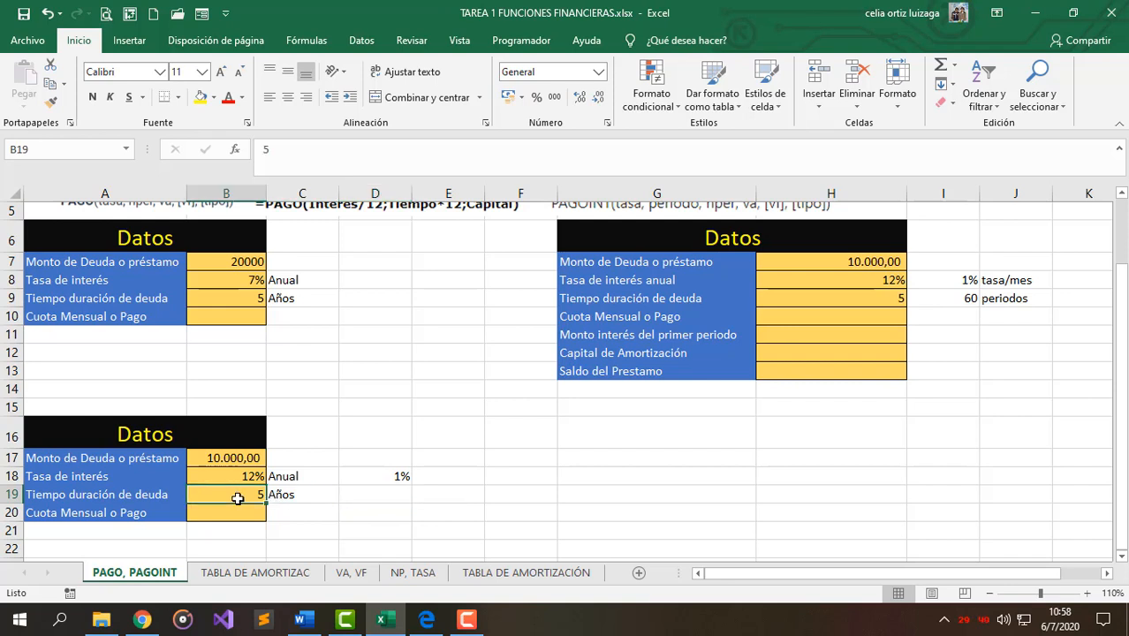
click(365, 496)
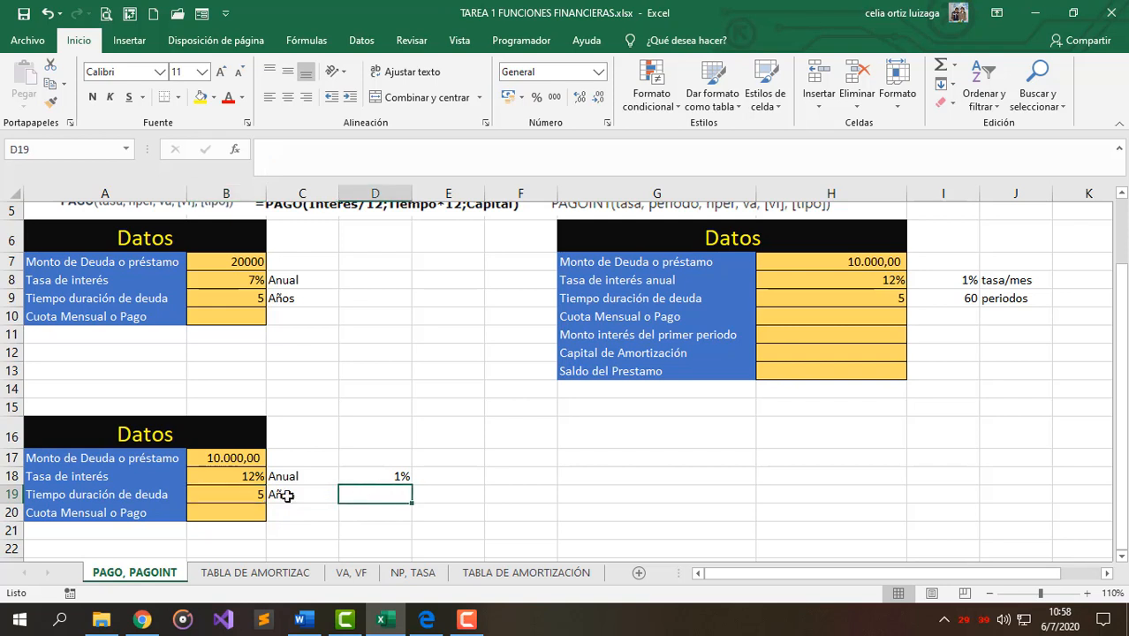
text(=)
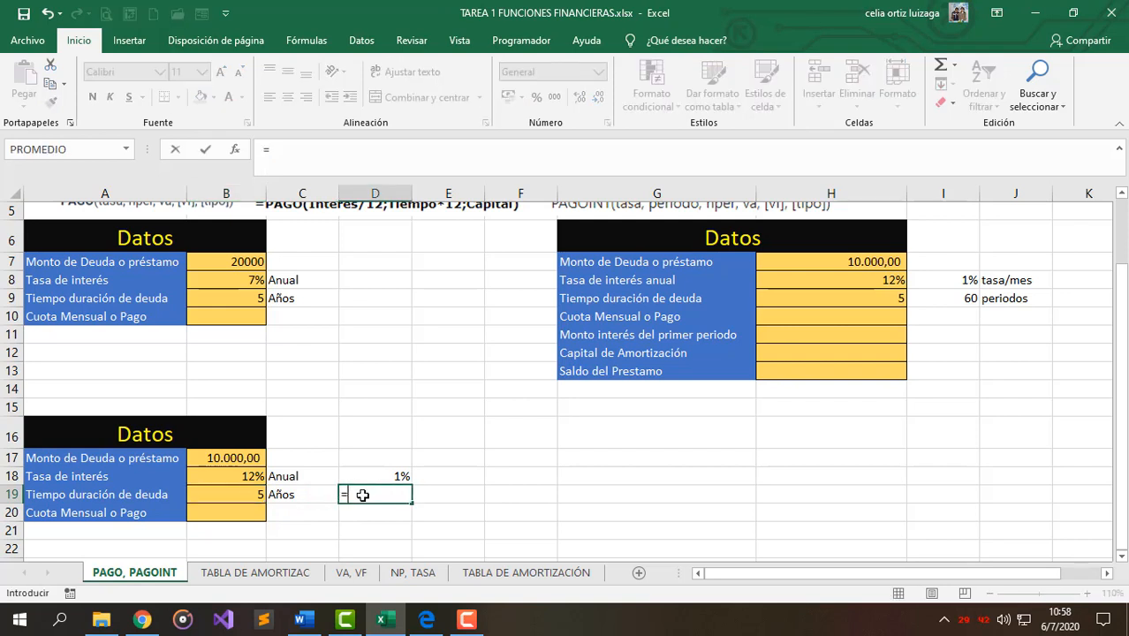
click(241, 495)
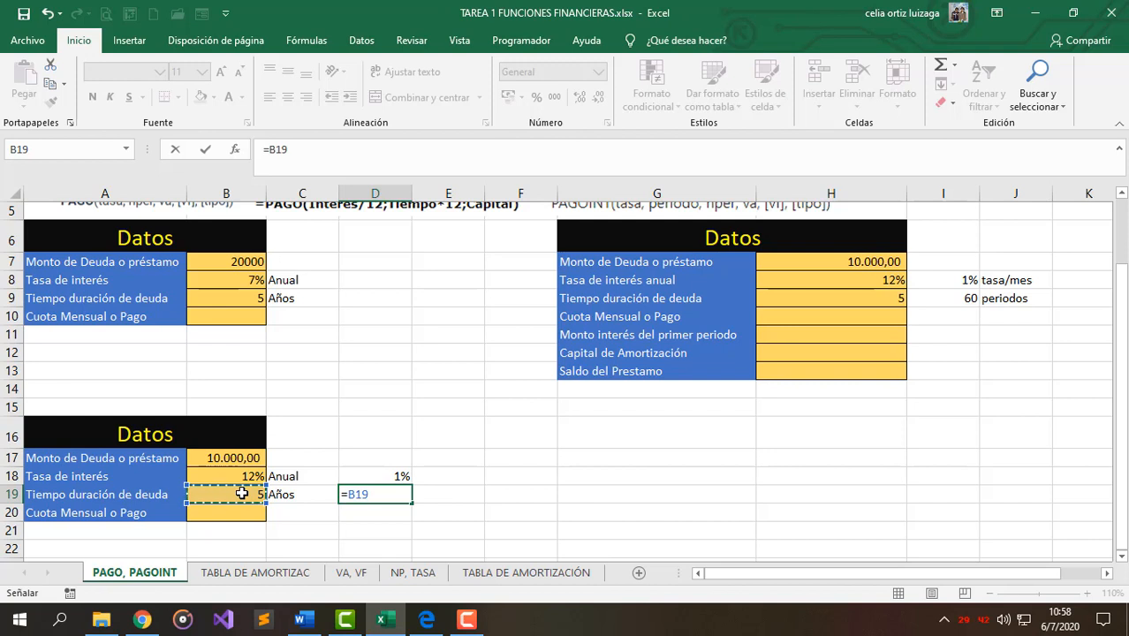
text(*)
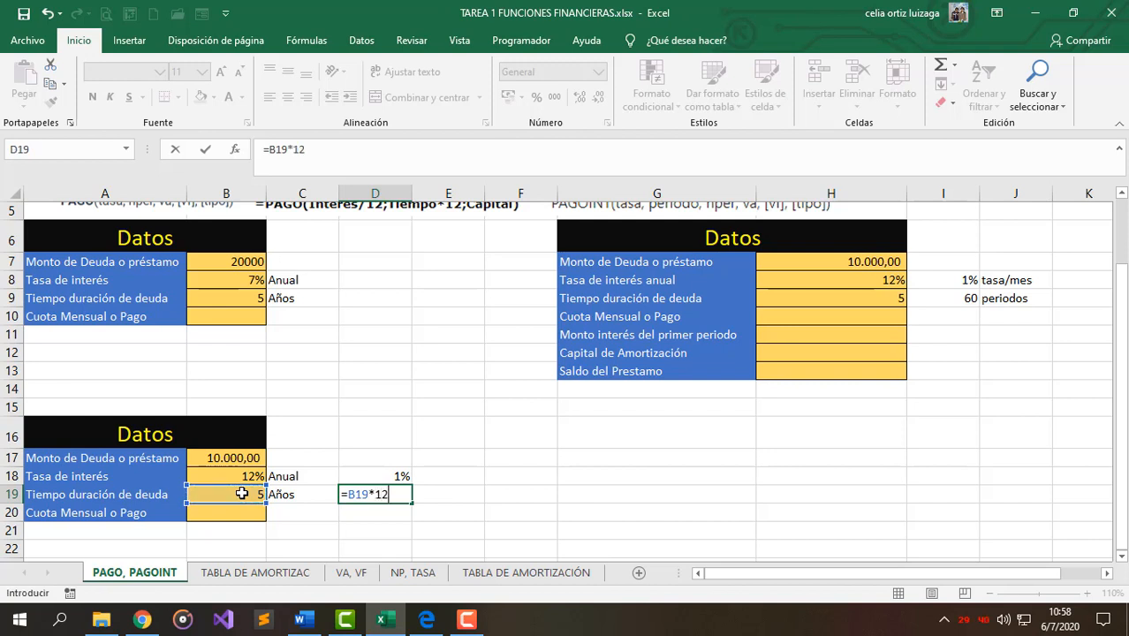
key(Return)
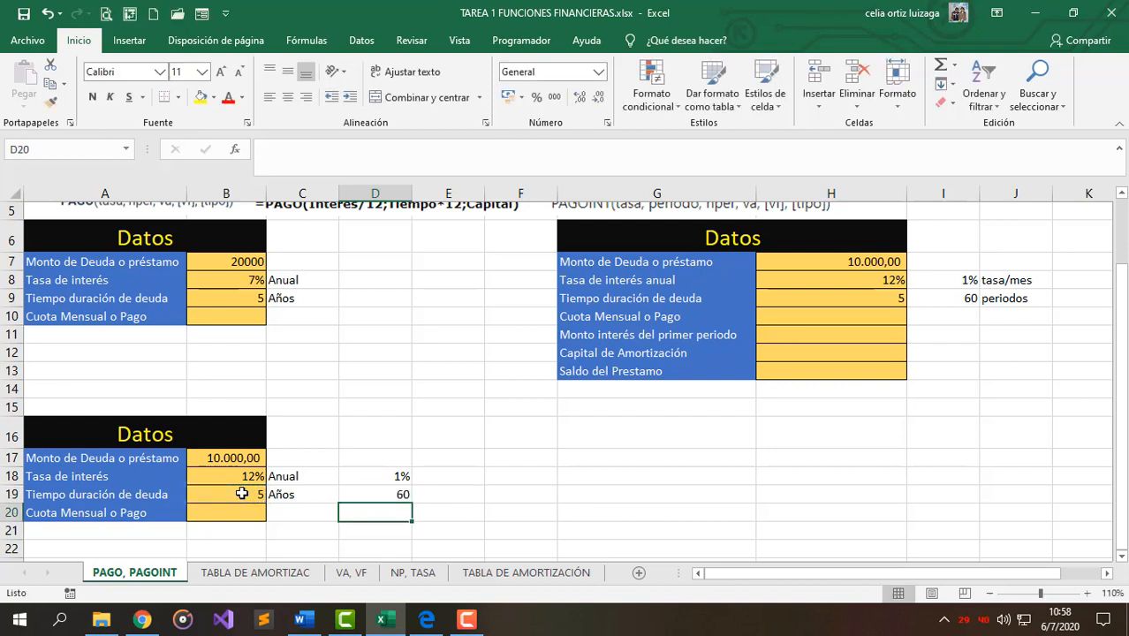
- Examine the monthly conversion formulas in D19 and D18, plus the loan amount, rate and duration in B17:B19
click(383, 495)
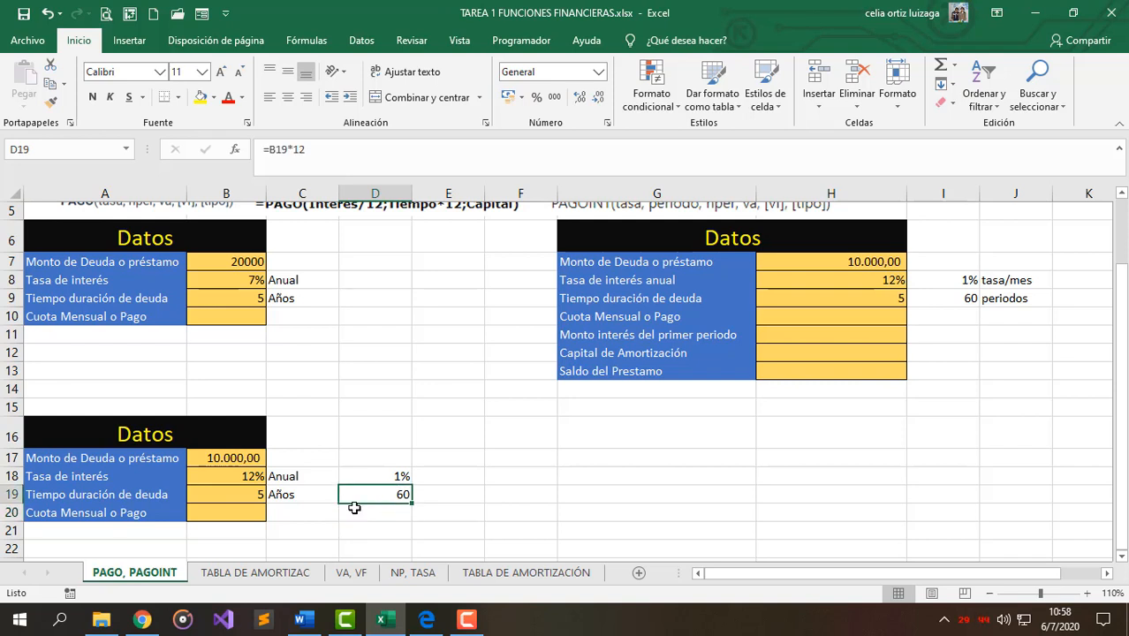
click(391, 477)
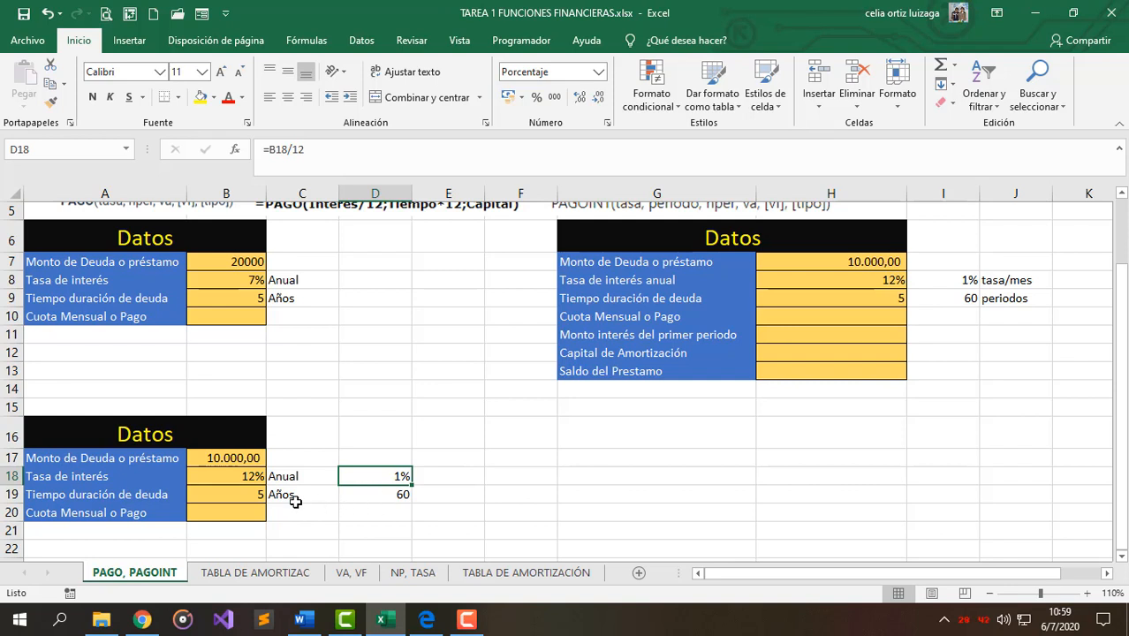
click(210, 512)
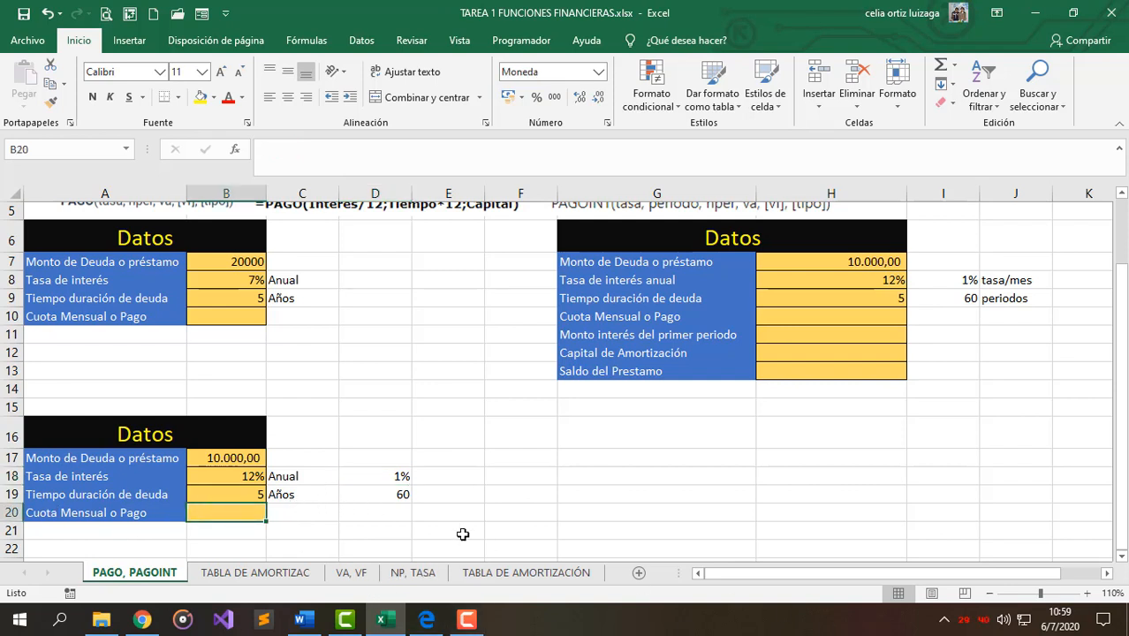
click(1087, 595)
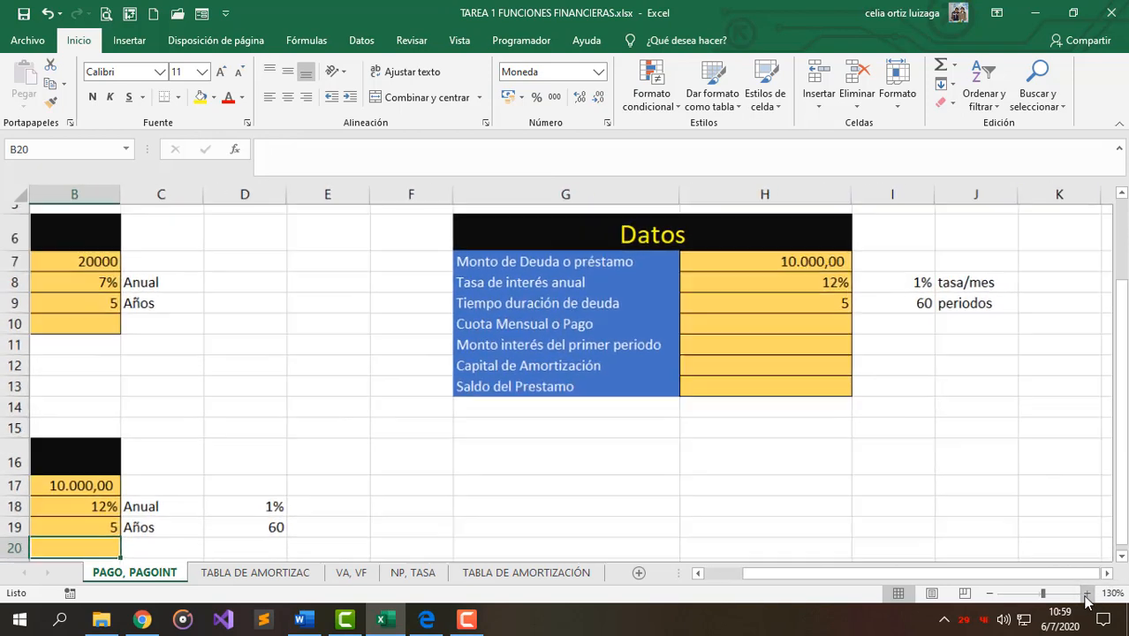
click(1087, 595)
drag(798, 576, 601, 581)
click(251, 487)
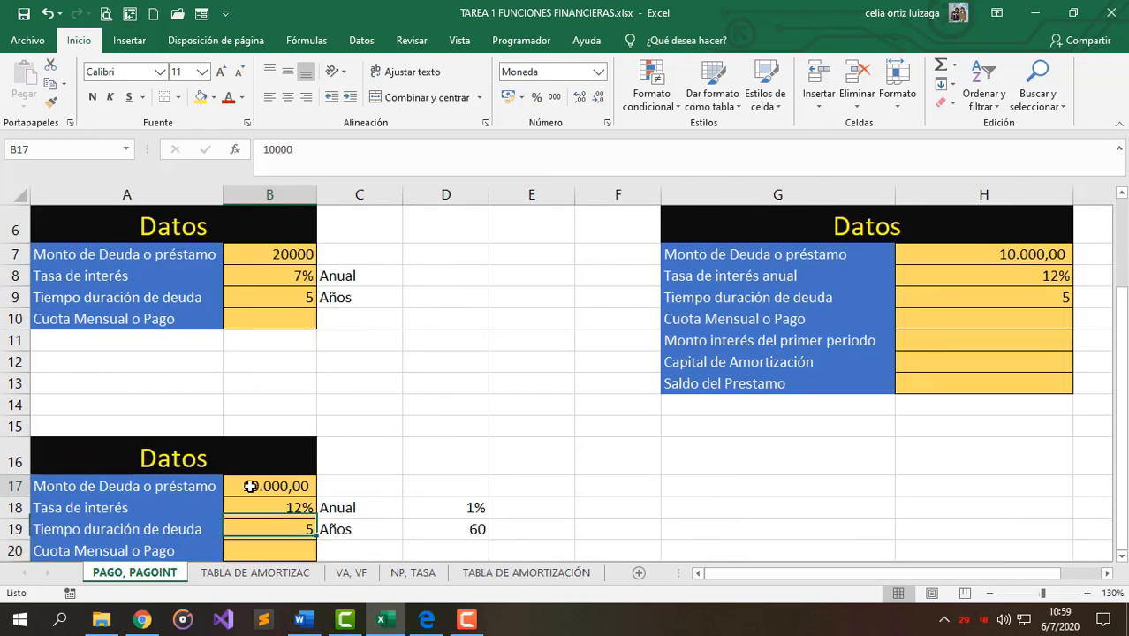
scroll(137, 517, down, 2)
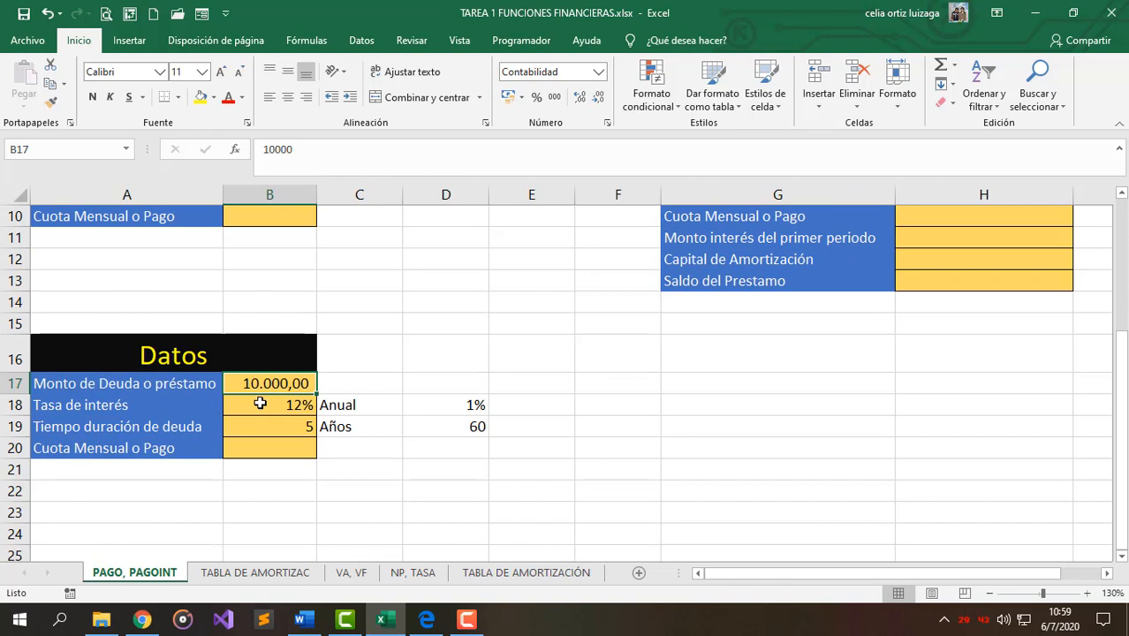
click(262, 404)
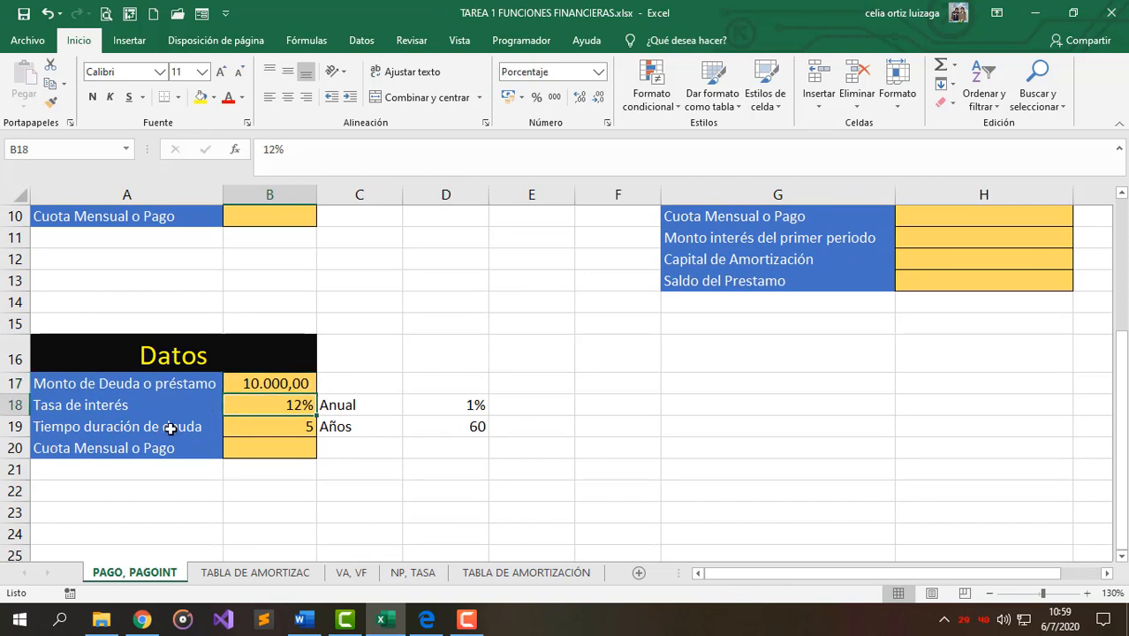
click(301, 429)
- Start a formula in B20 with the PAGO function for the monthly payment
click(304, 448)
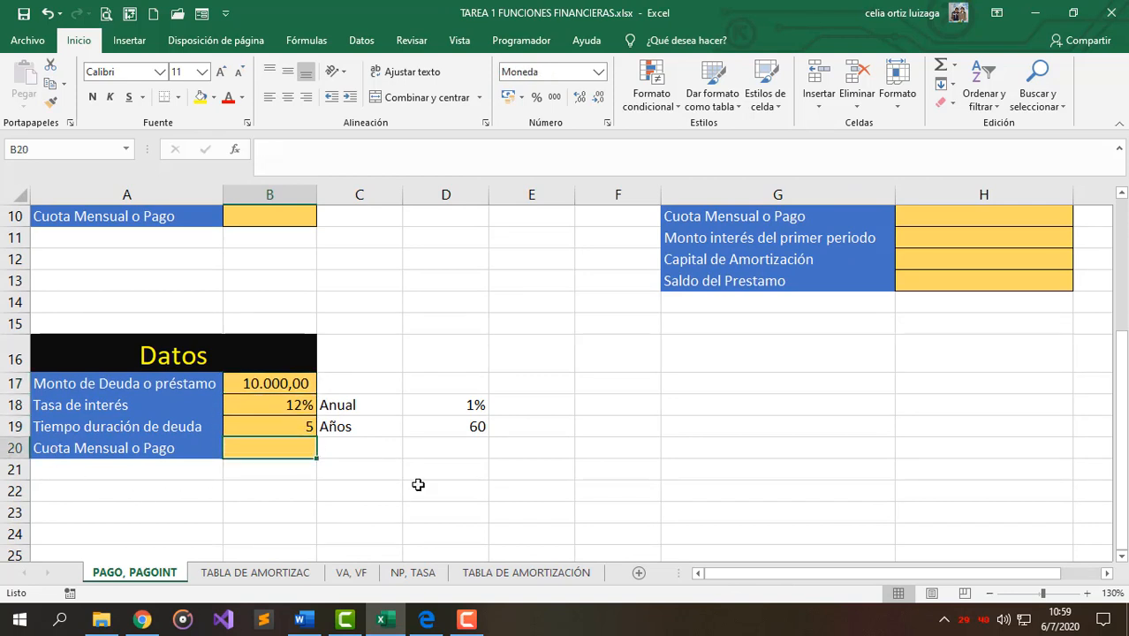
text(=)
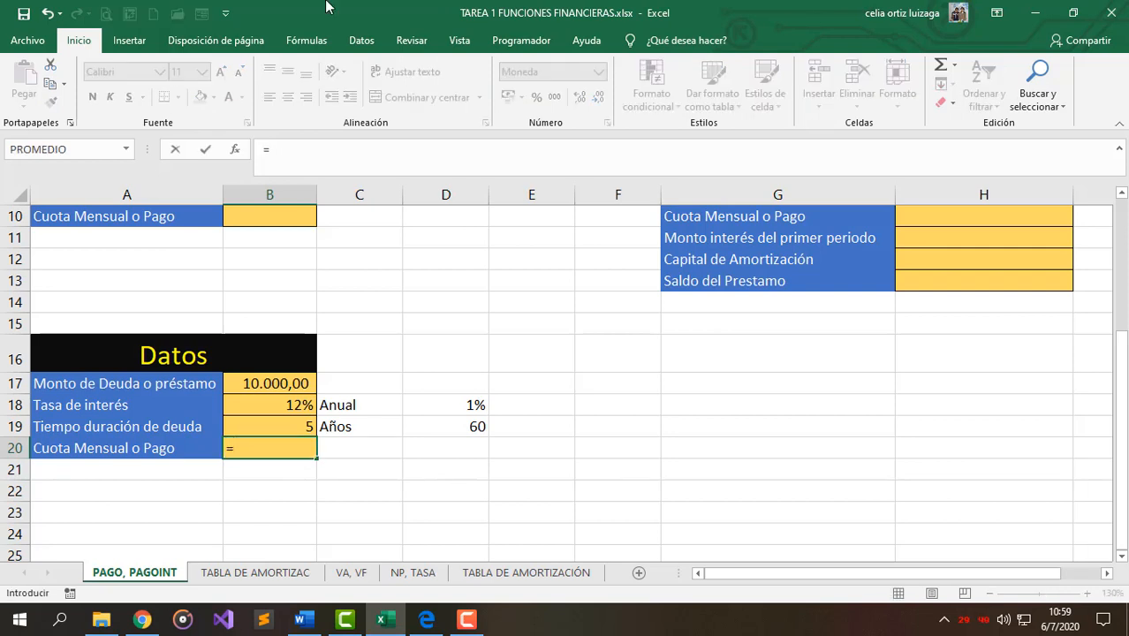
click(467, 619)
click(1054, 557)
text(pag)
key(Down)
key(Down)
key(Down)
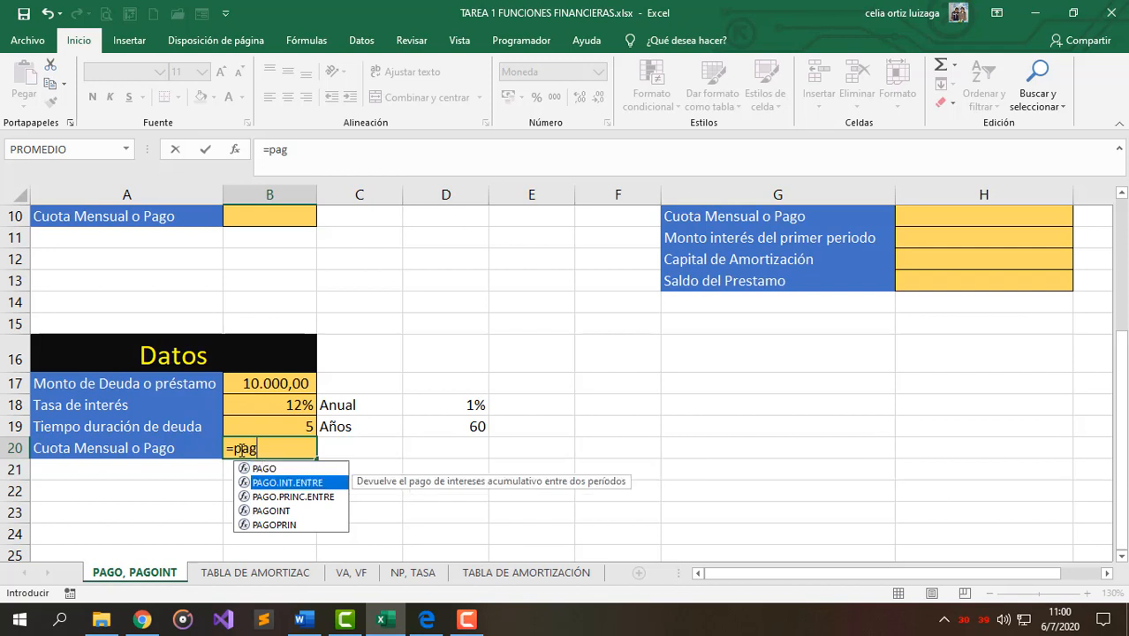
key(Up)
key(Up)
key(Up)
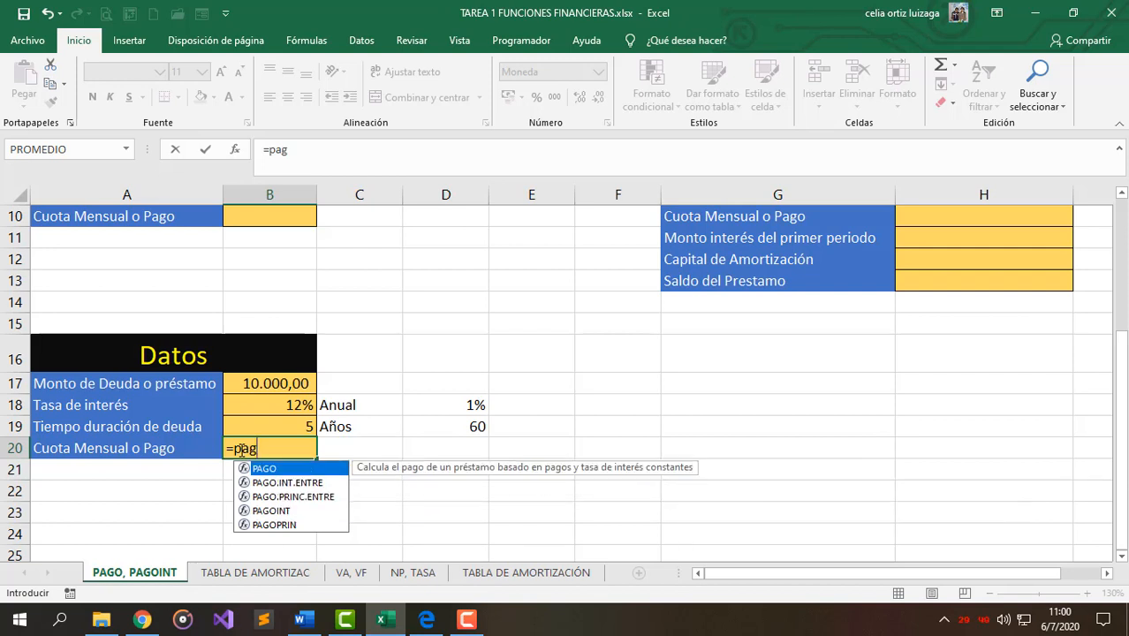
key(Tab)
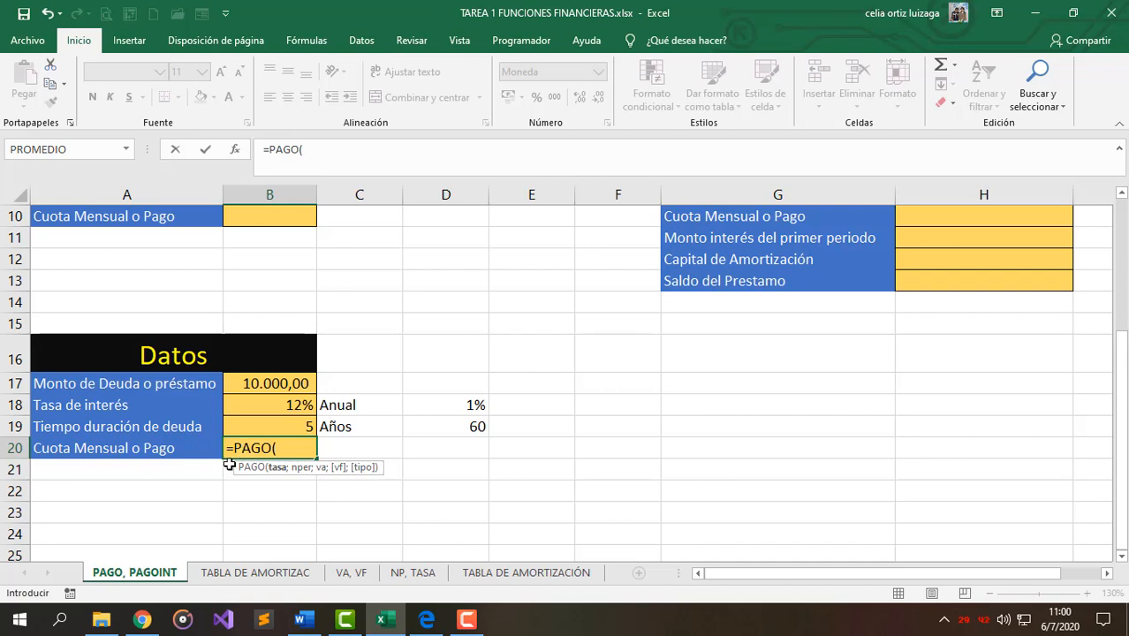
click(283, 404)
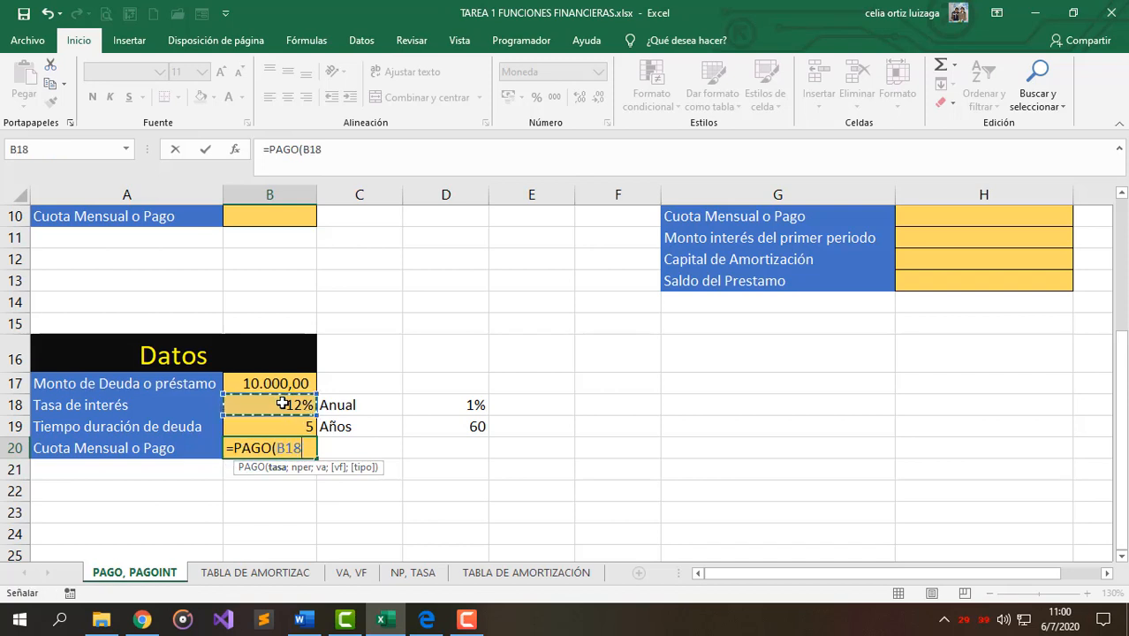
click(474, 404)
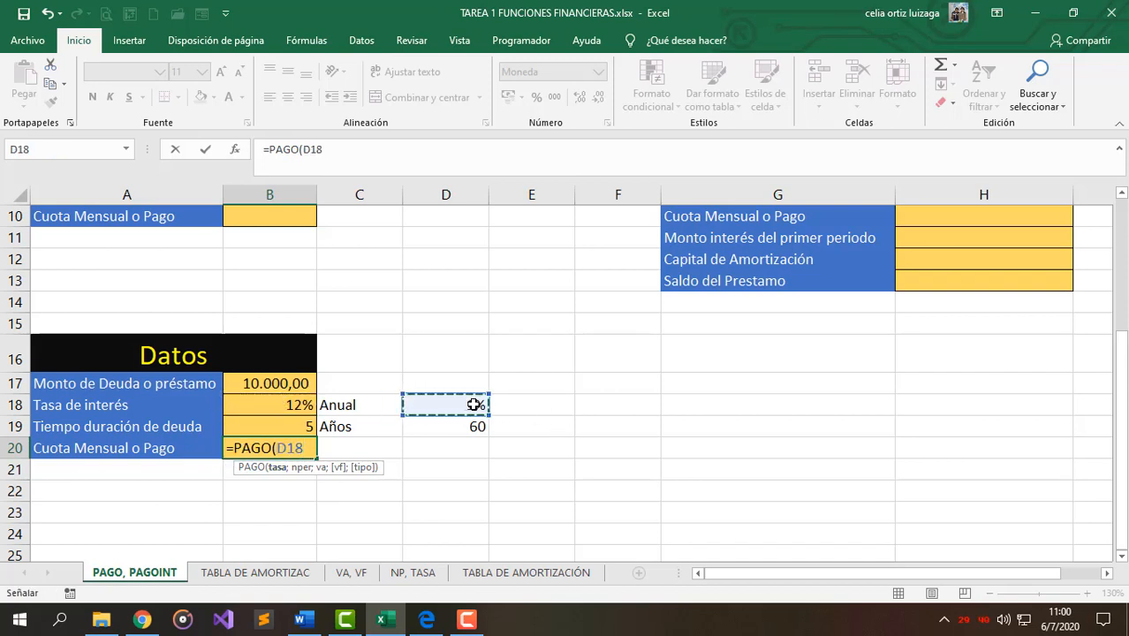
click(273, 402)
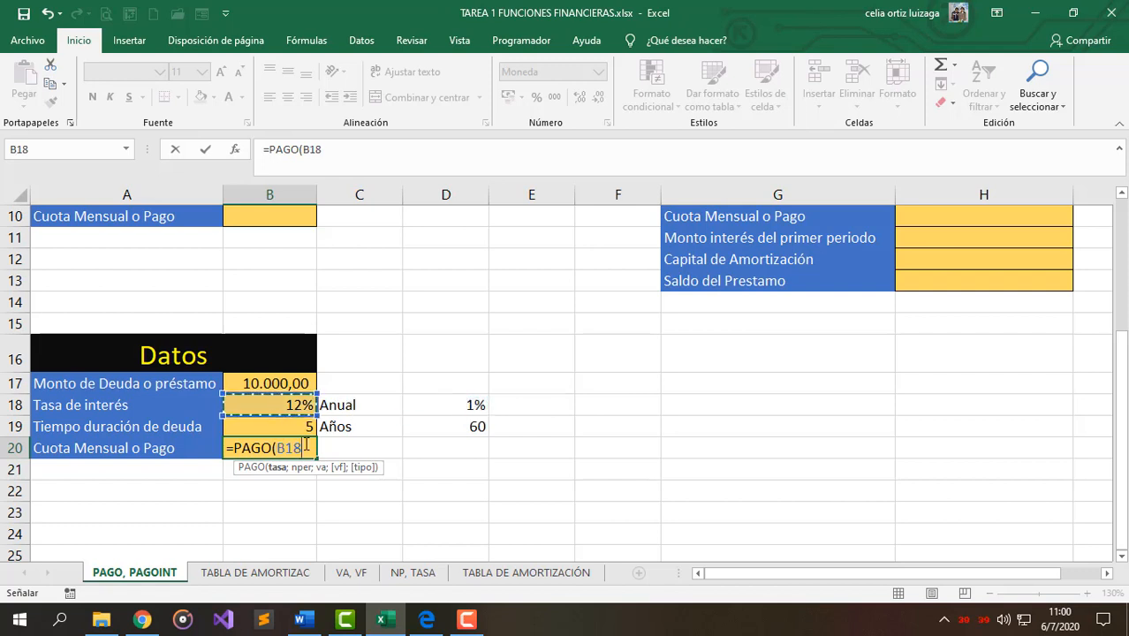
text(/12)
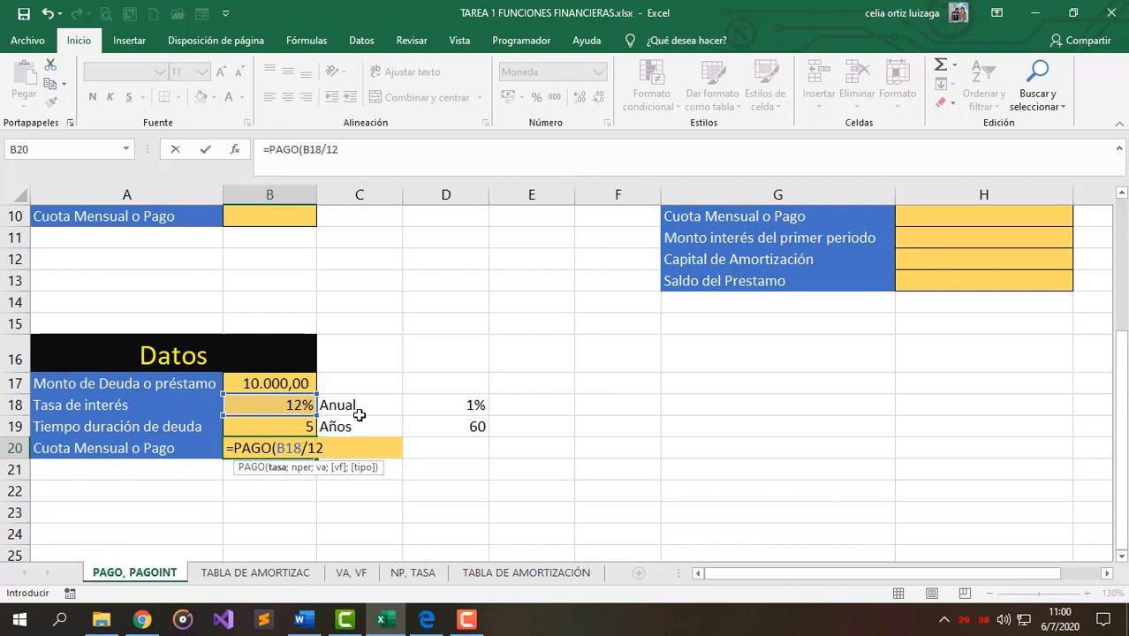
key(BackSpace)
key(BackSpace)
key(BackSpace)
key(BackSpace)
key(BackSpace)
key(BackSpace)
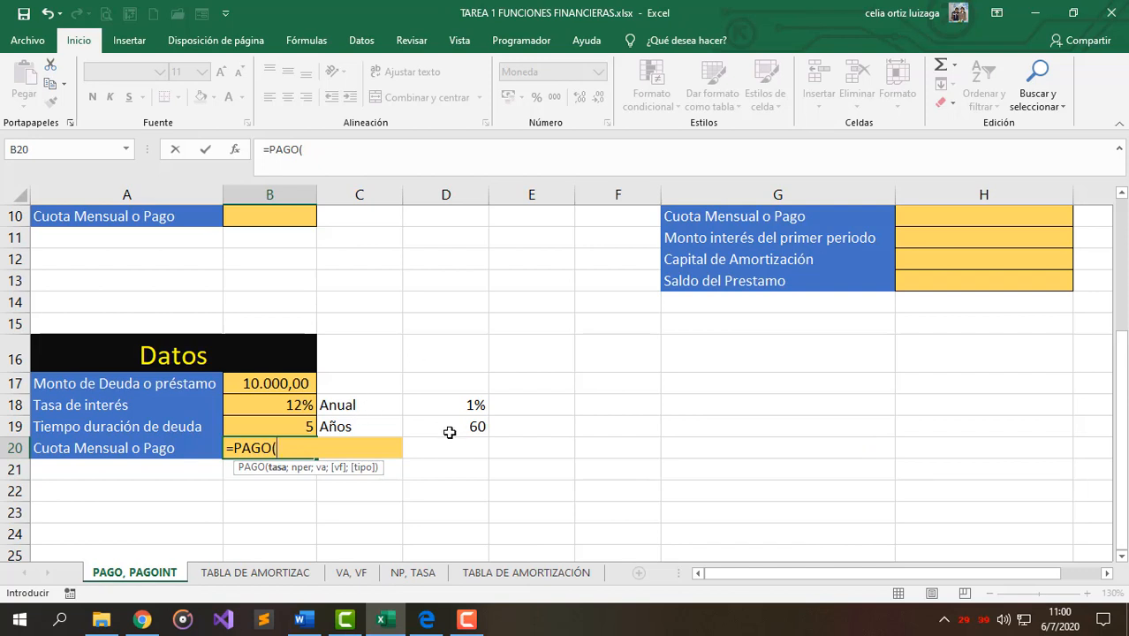
- Enter B18/12 as the rate argument (tasa) of the PAGO function in B20
click(445, 406)
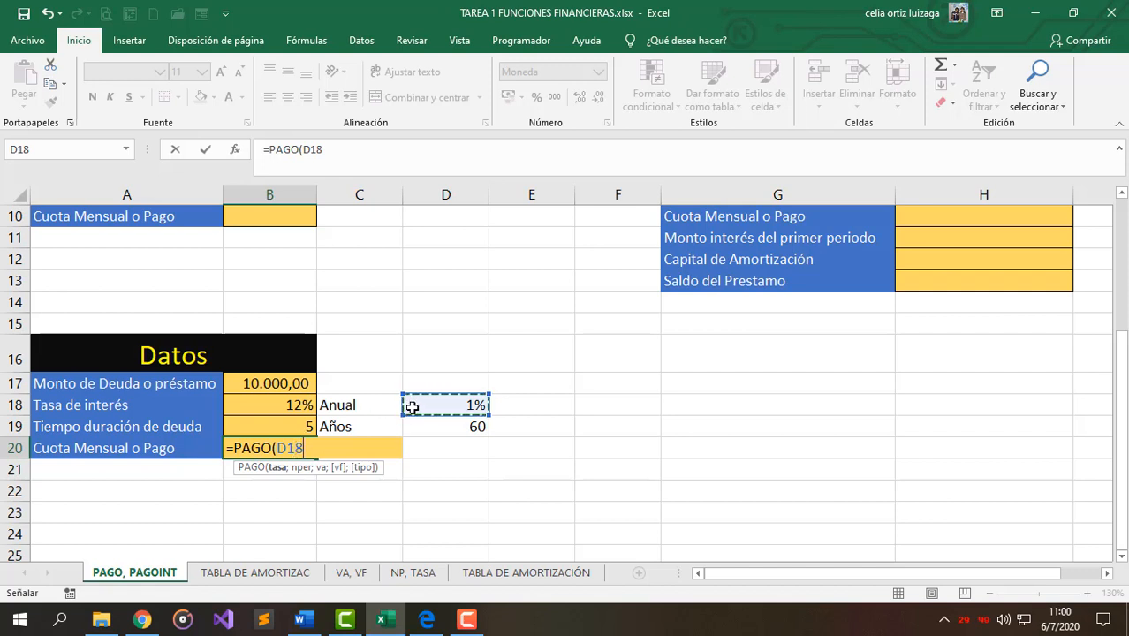
click(280, 406)
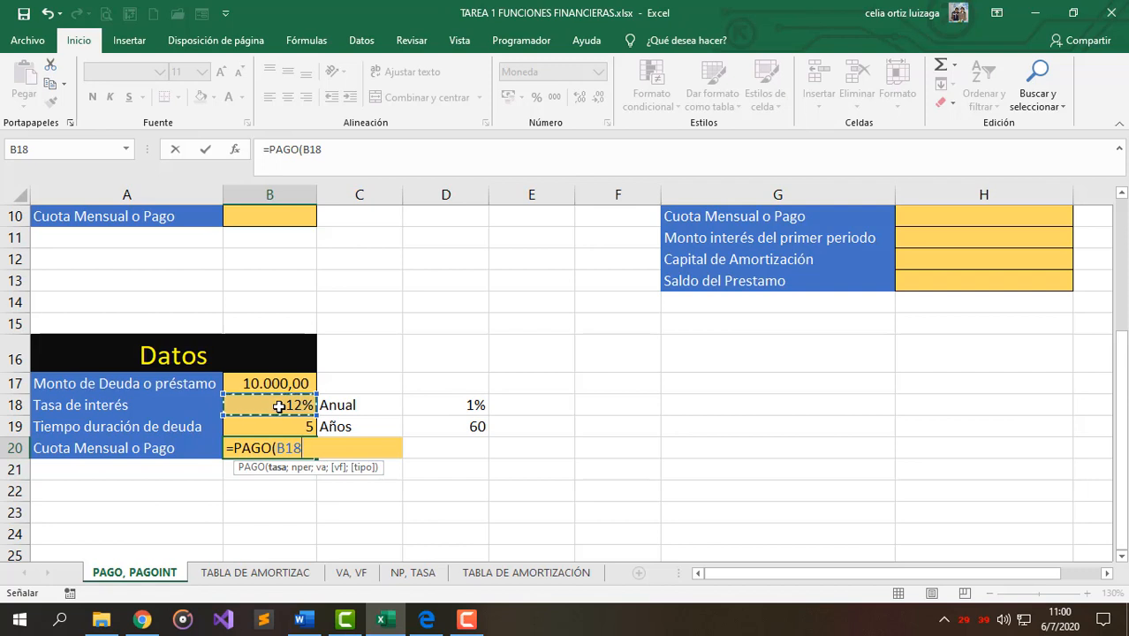
text(/12)
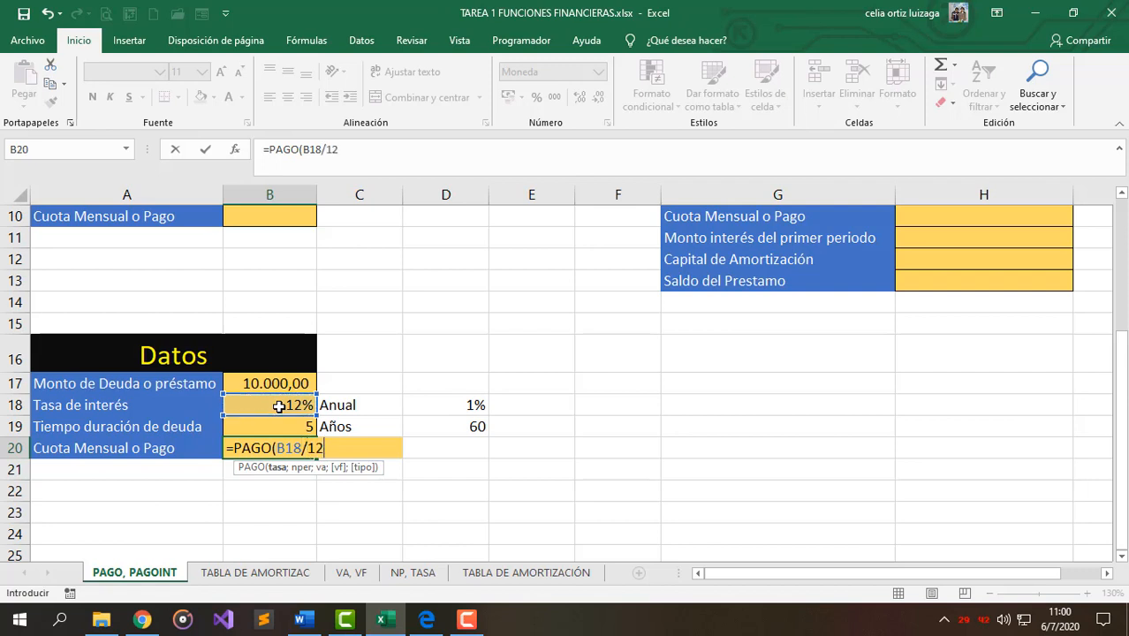
text(;)
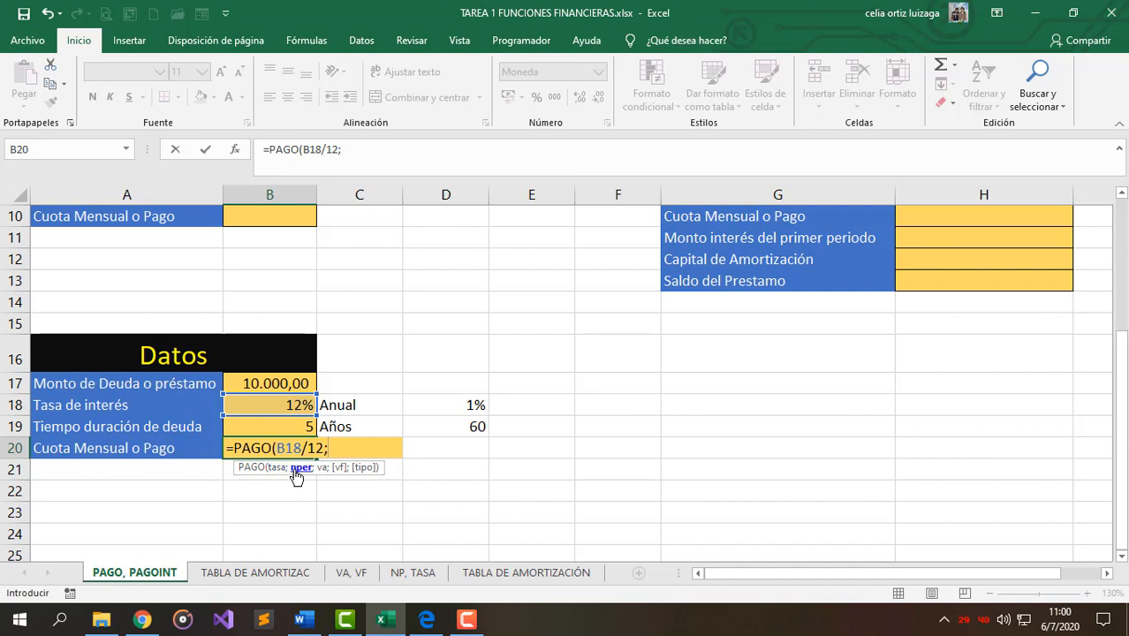
- Enter B19*12 as the number-of-periods argument (nper) of the PAGO function
click(301, 426)
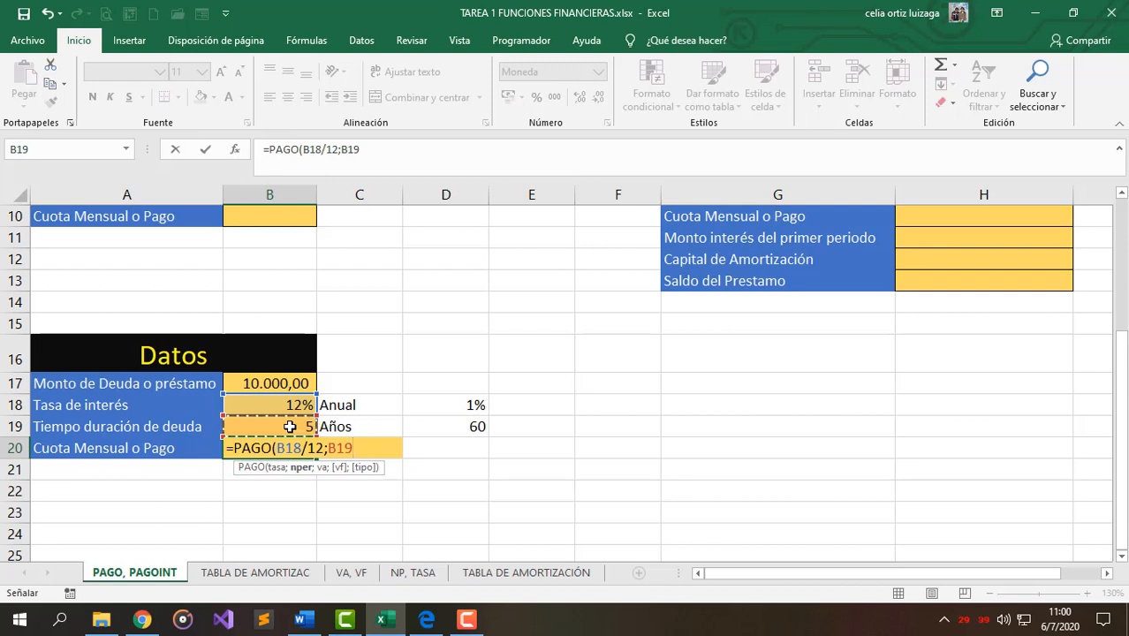
click(464, 427)
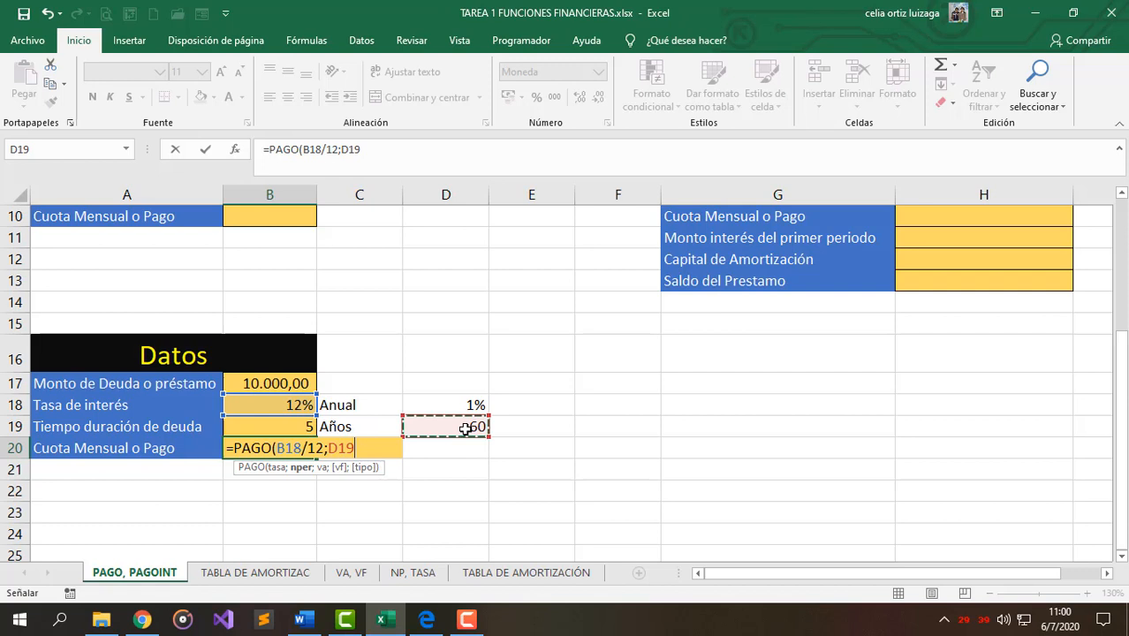
click(272, 428)
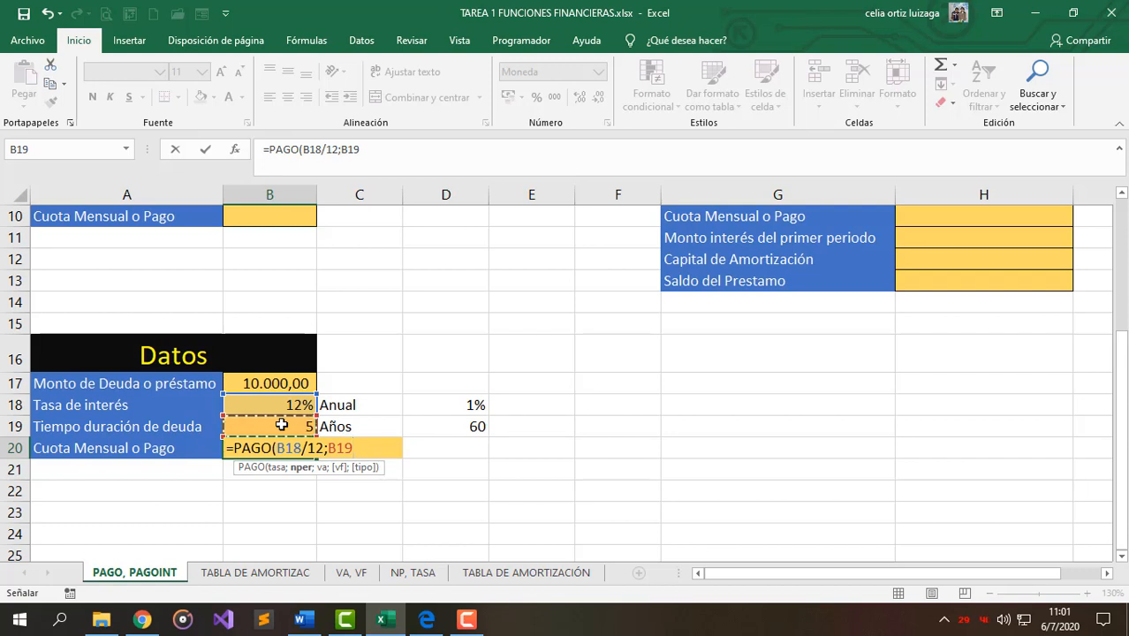
text(*12)
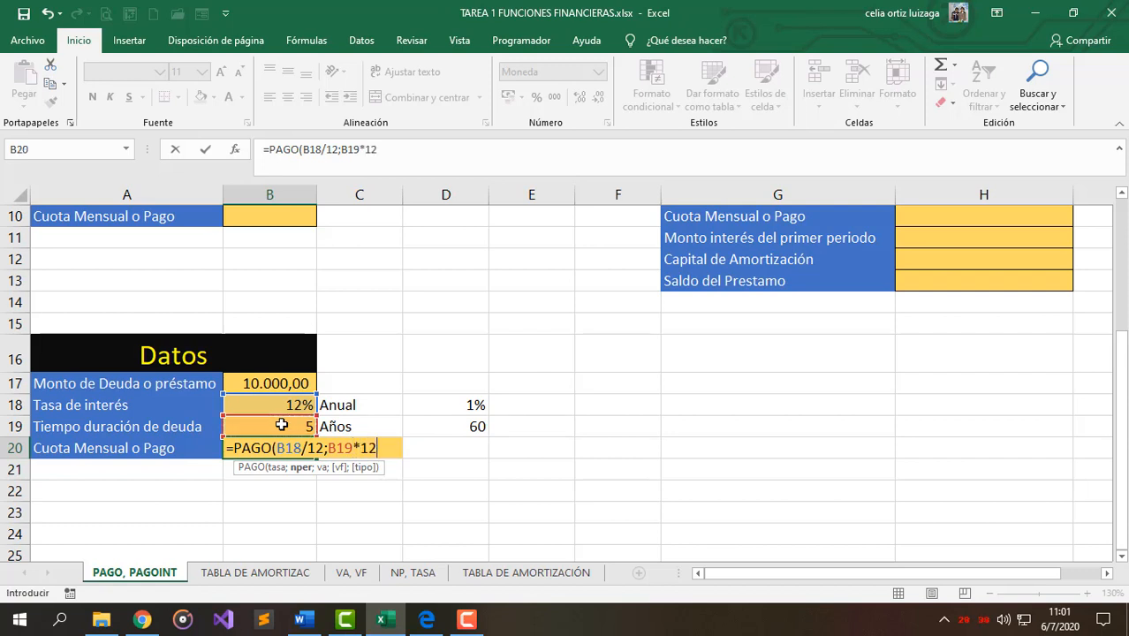
text(;)
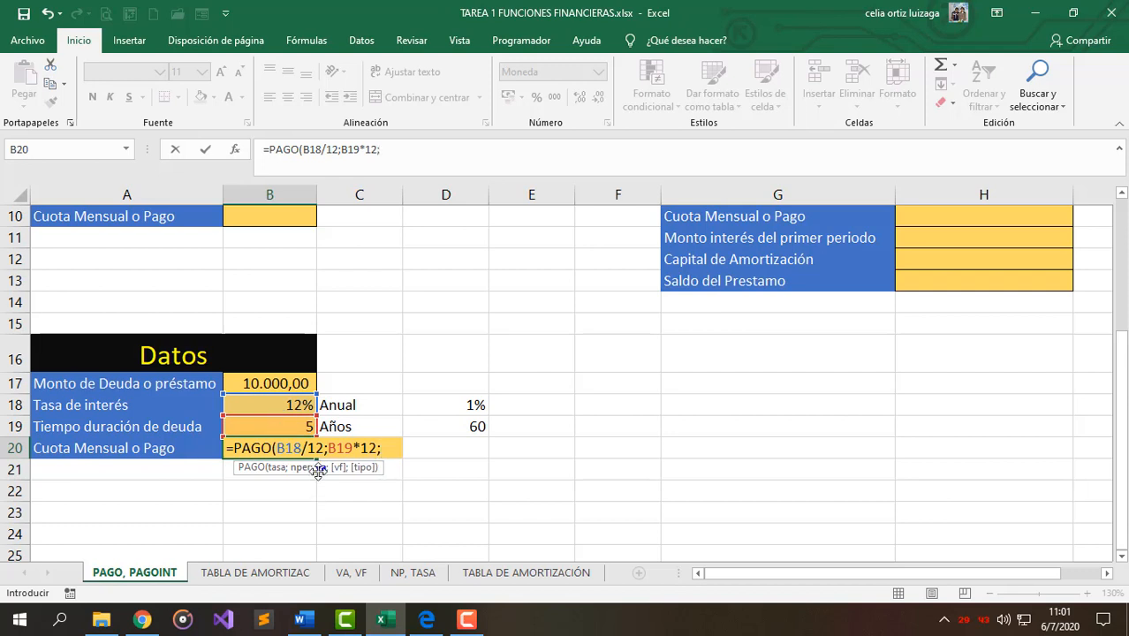
- Use the loan amount in B17 as the present-value argument (va) and complete the PAGO formula
click(249, 382)
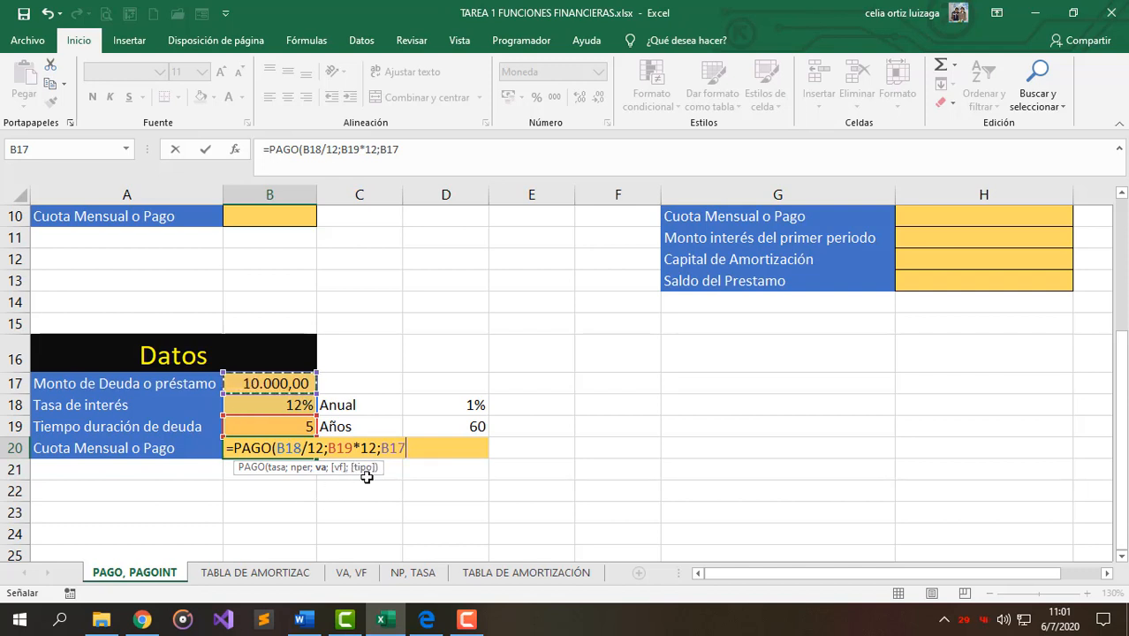
text())
key(Return)
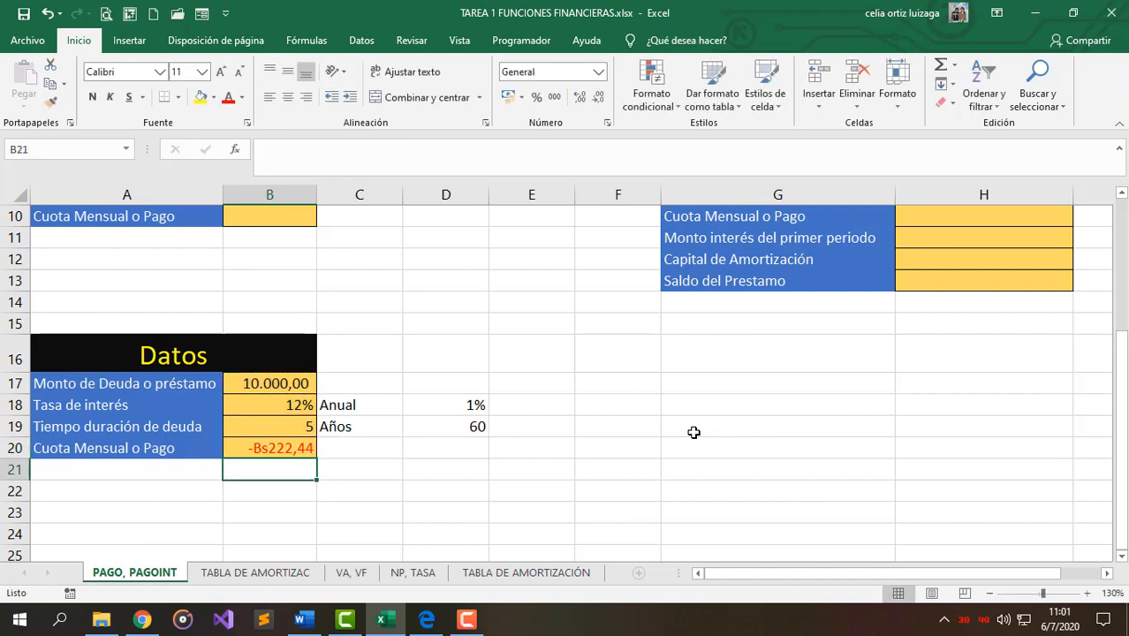
- Put a minus sign before B17 in the payment formula, making B20 =PAGO(B18/12;B19*12;-B17)
key(Up)
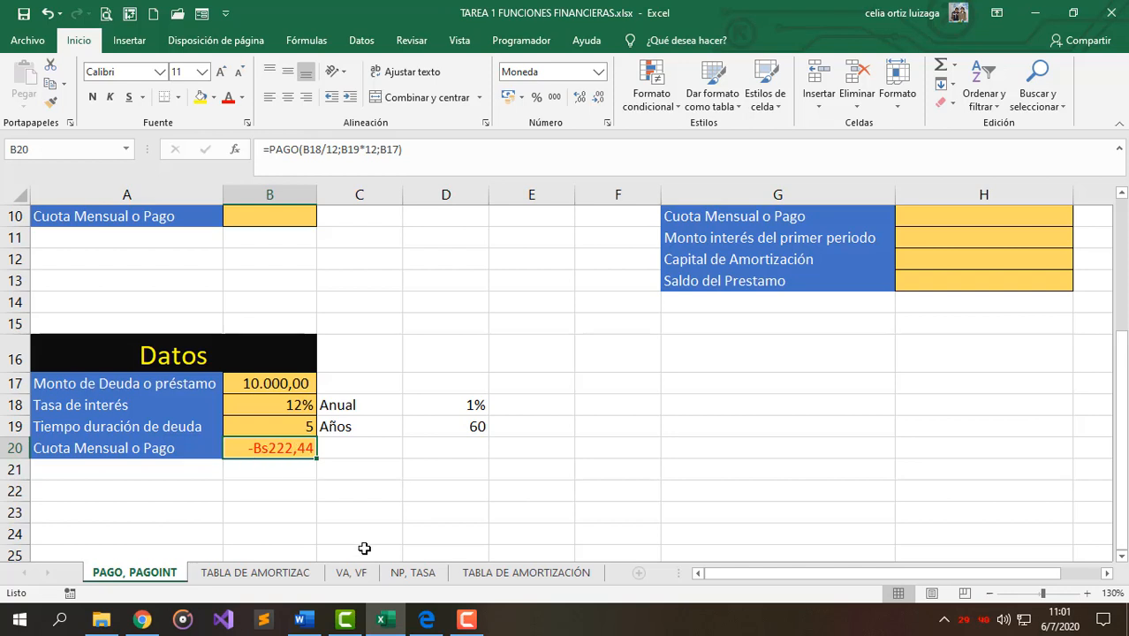
double_click(281, 449)
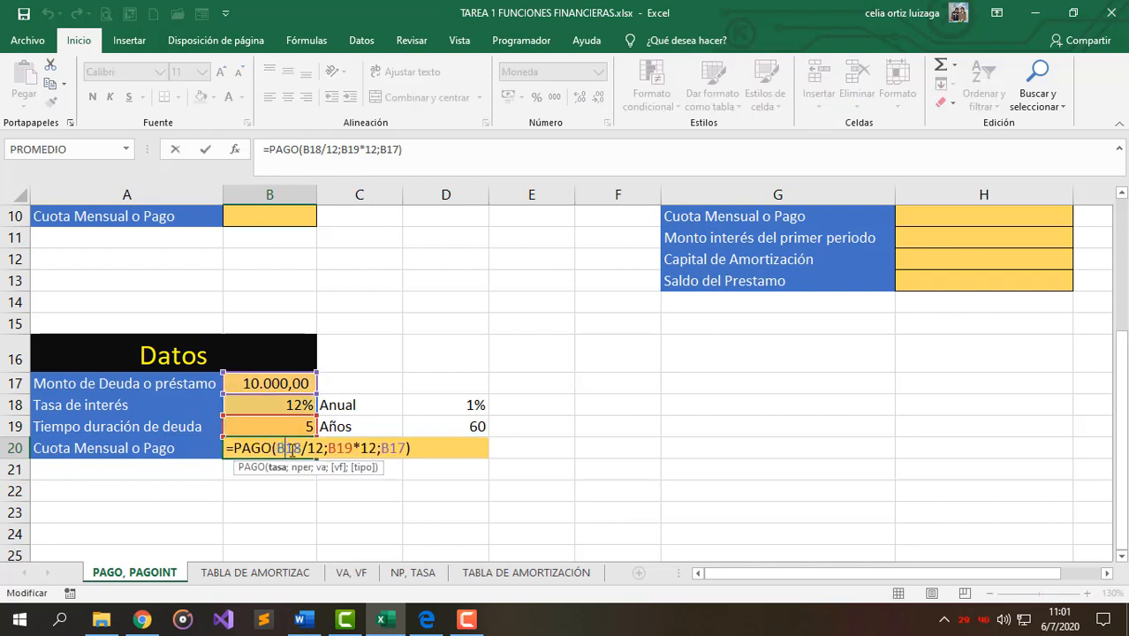
click(235, 448)
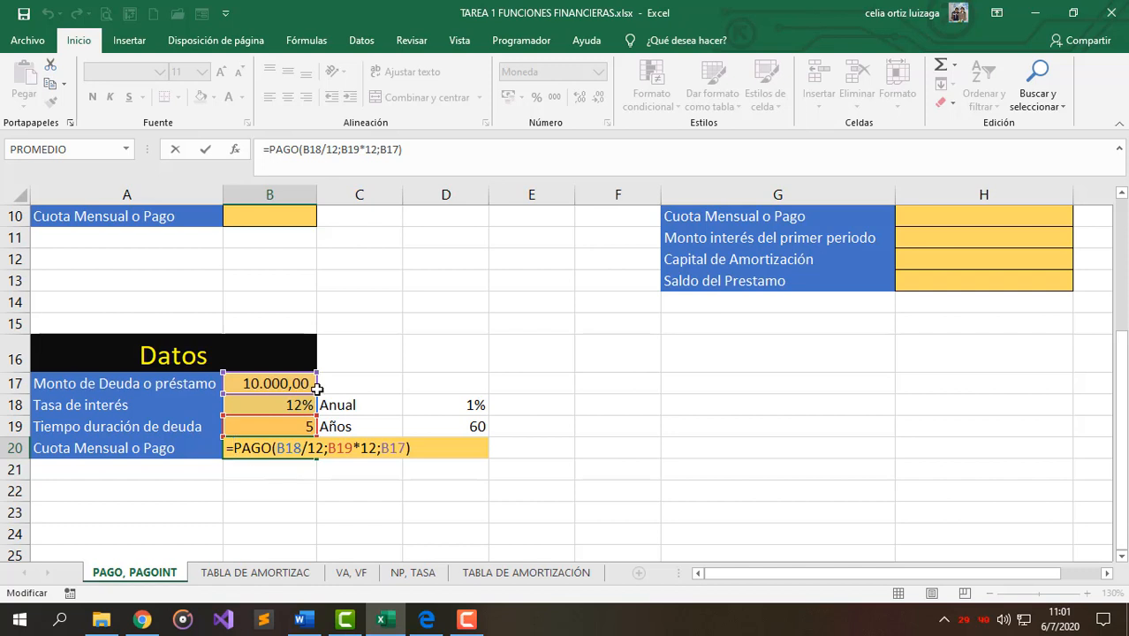
click(381, 448)
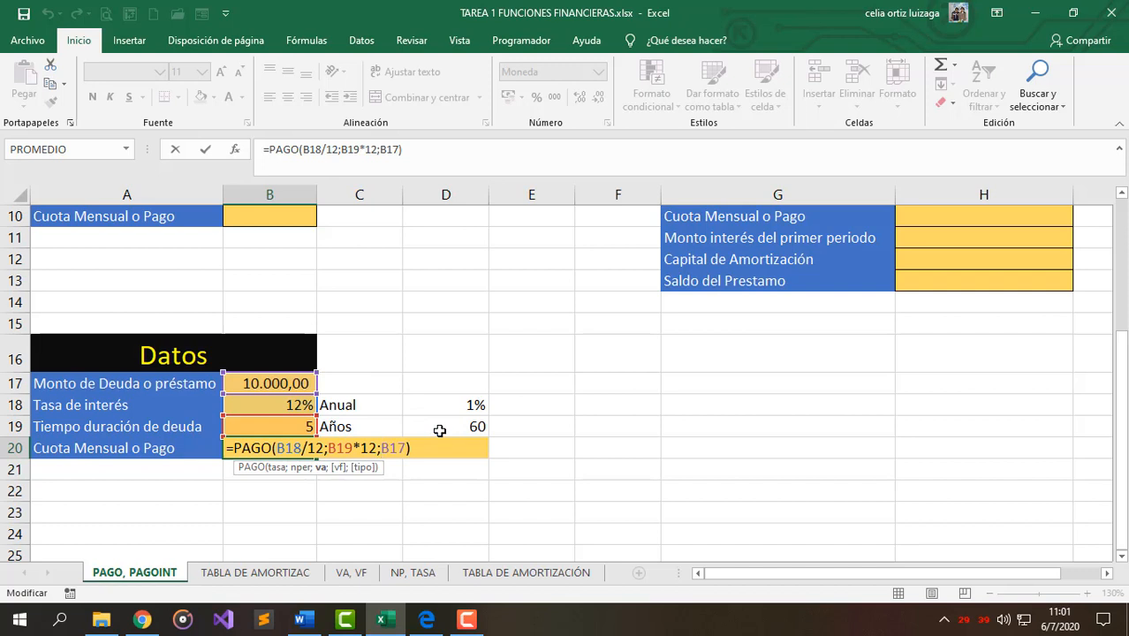
text(-)
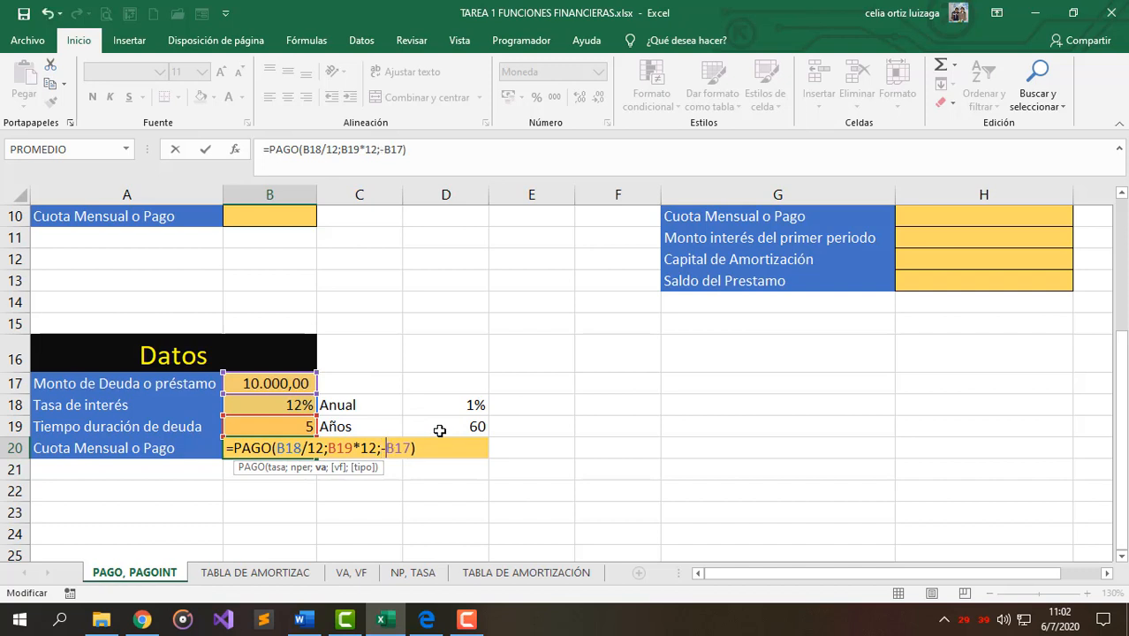
key(Return)
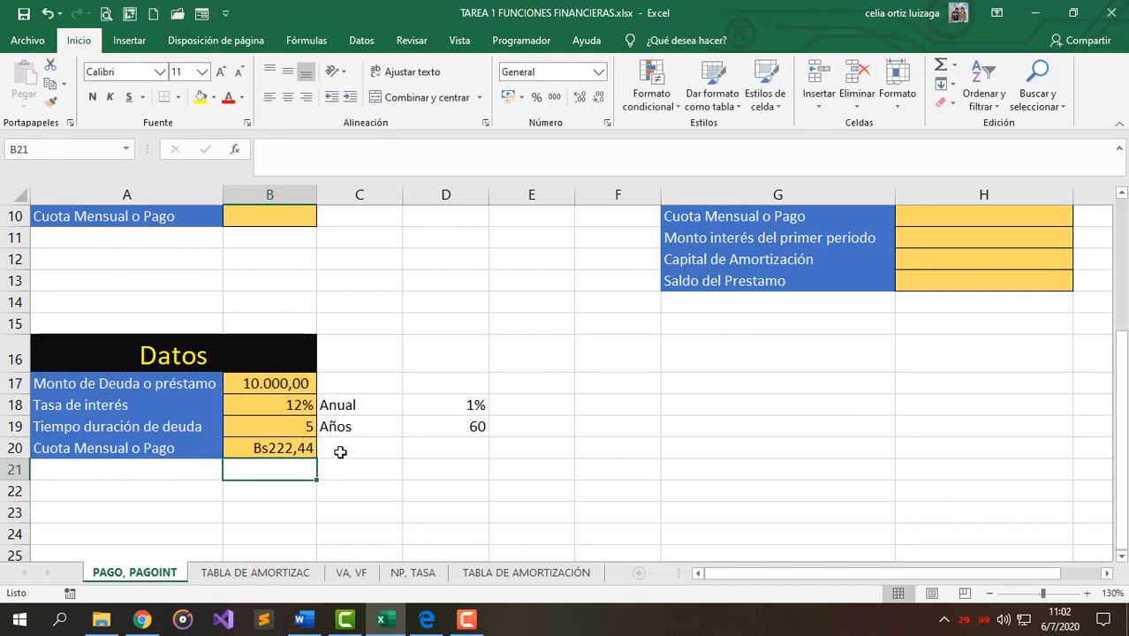
- Remove the minus sign before B17 in the payment formula in B20
click(304, 452)
double_click(294, 448)
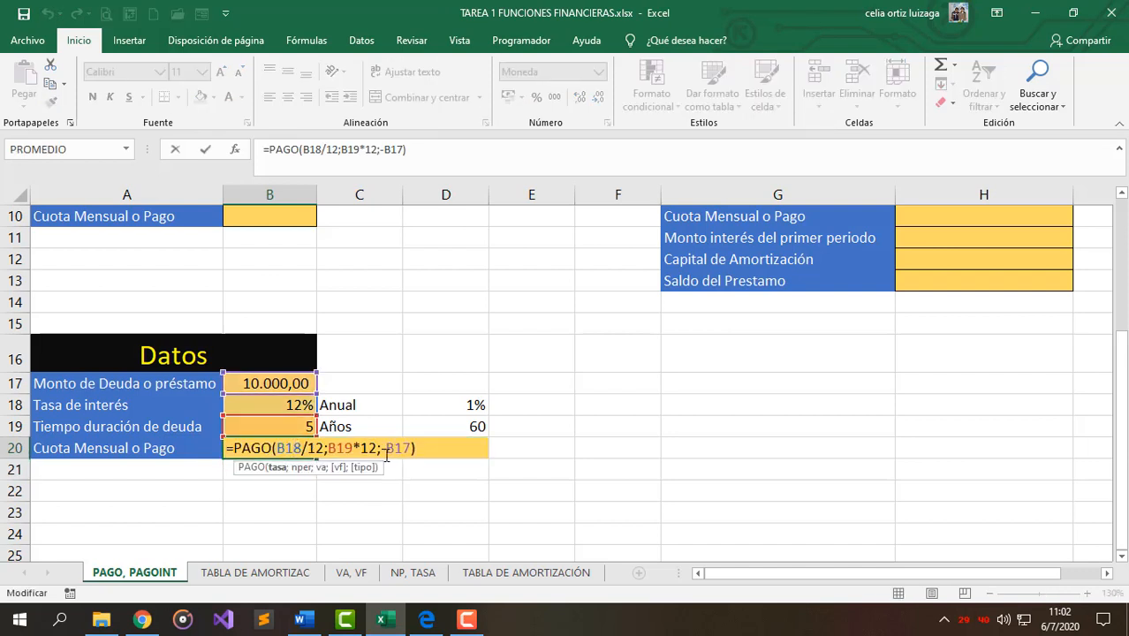
click(382, 449)
key(Delete)
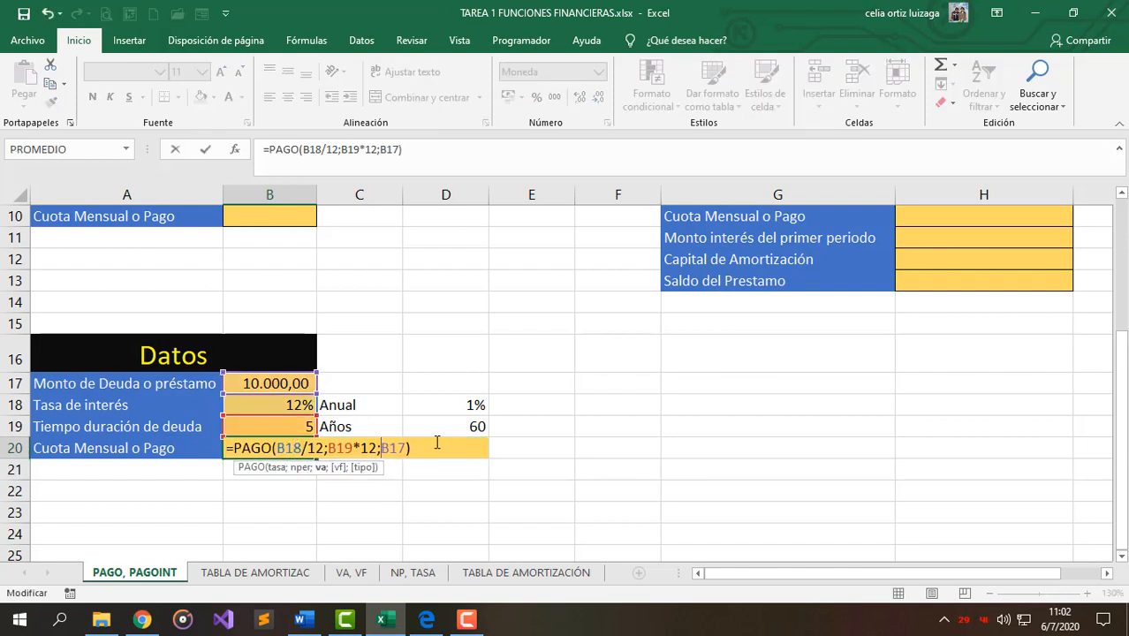
- Place a minus sign in front of the PAGO function in B20, making the formula =-PAGO(B18/12;B19*12;B17)
click(232, 448)
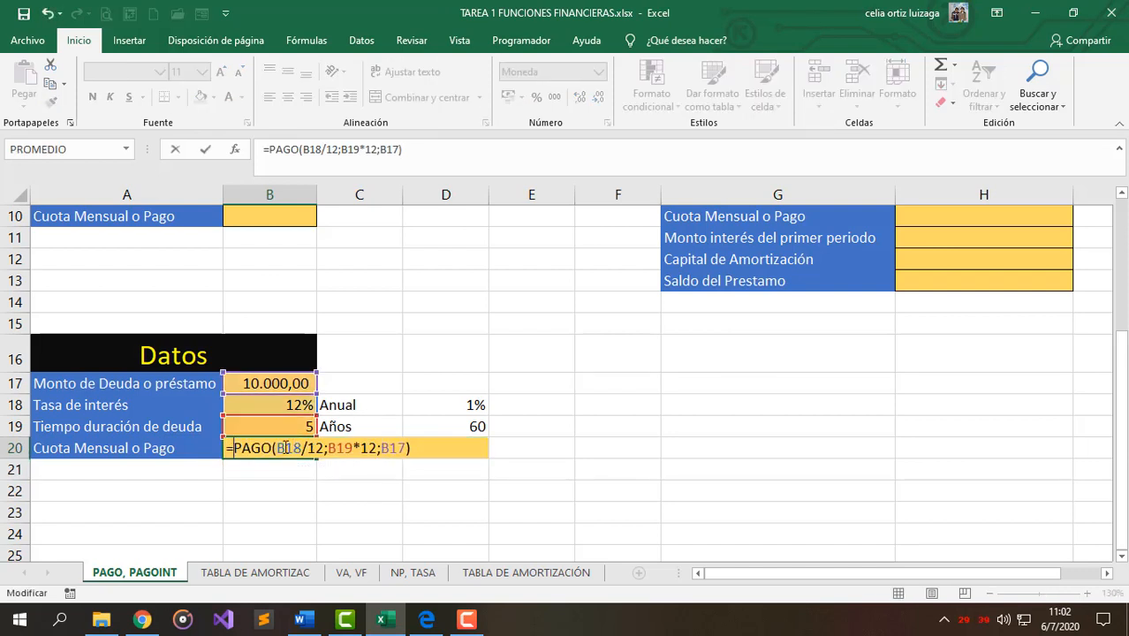
text(-1)
key(Return)
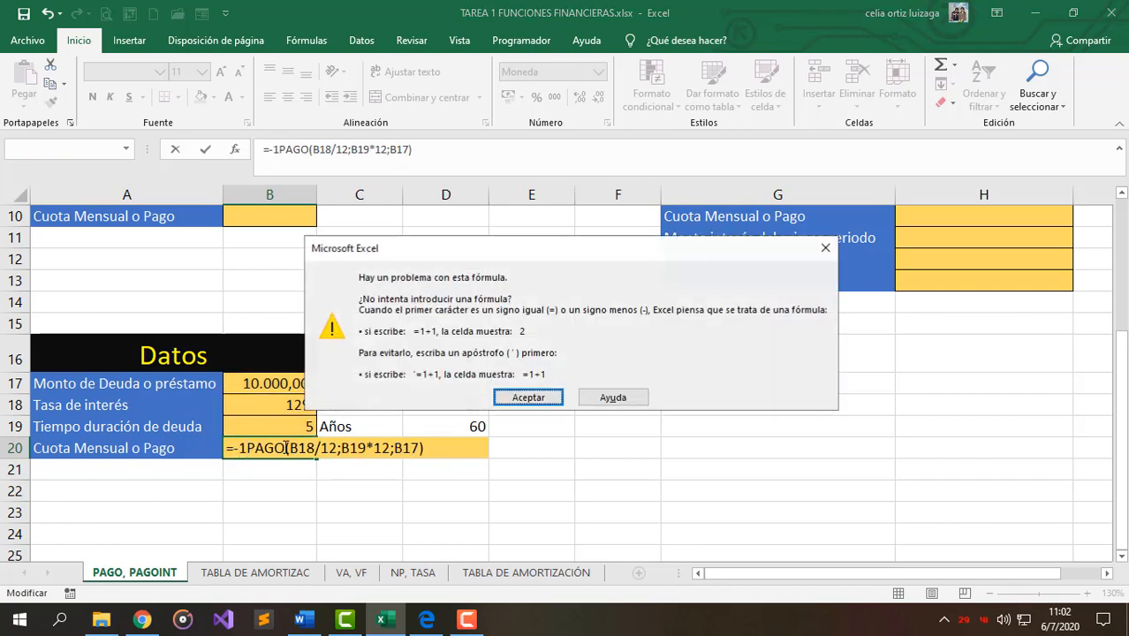
click(825, 247)
click(243, 449)
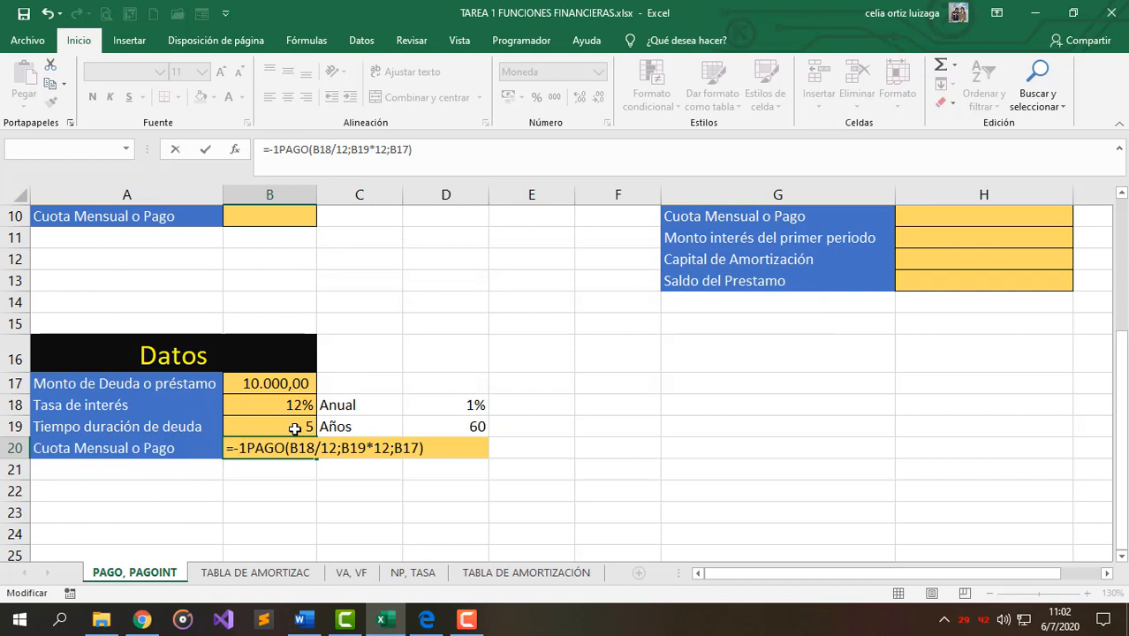
key(Delete)
key(Return)
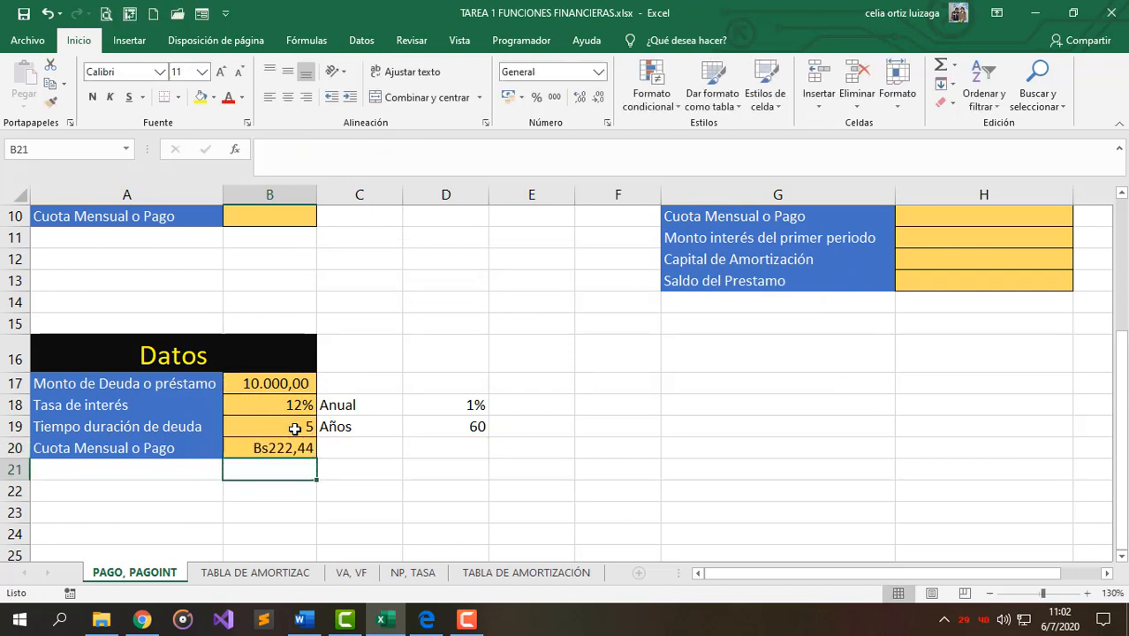
- Replace the leading minus sign in B20 with the ABS function, making the formula =ABS(PAGO(B18/12;B19*12;B17))
double_click(293, 443)
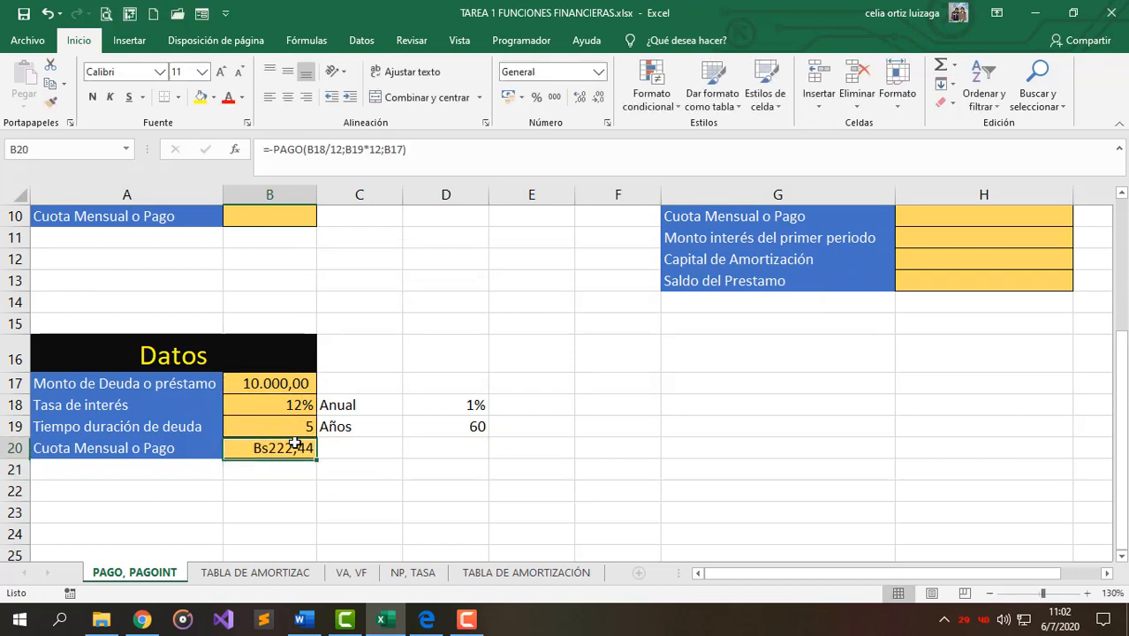
click(235, 448)
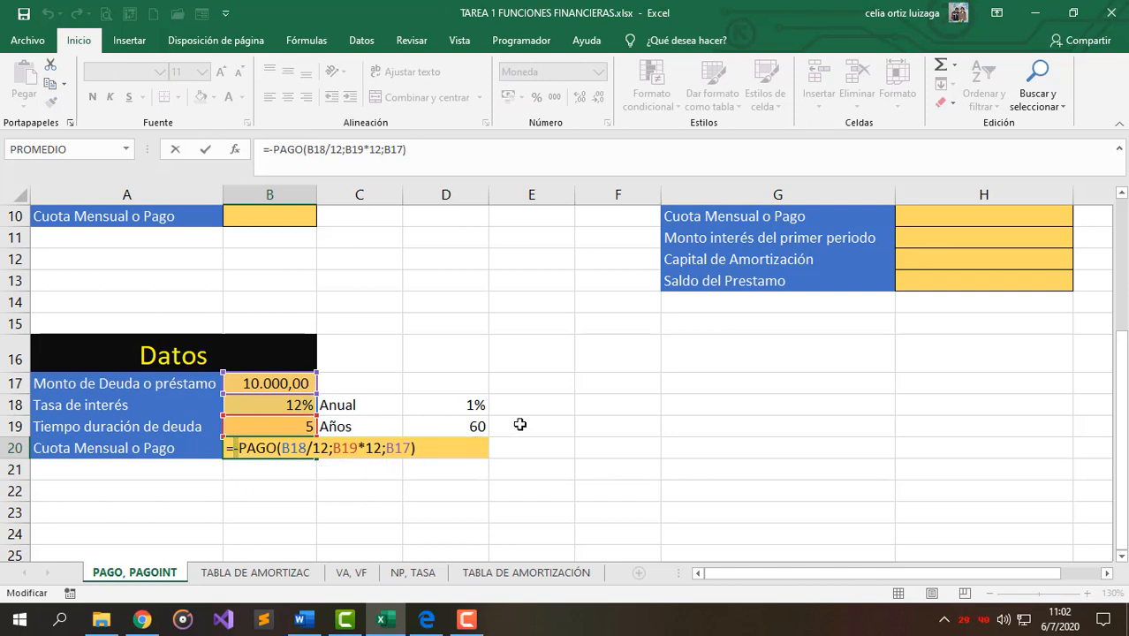
key(Delete)
text(ABS()
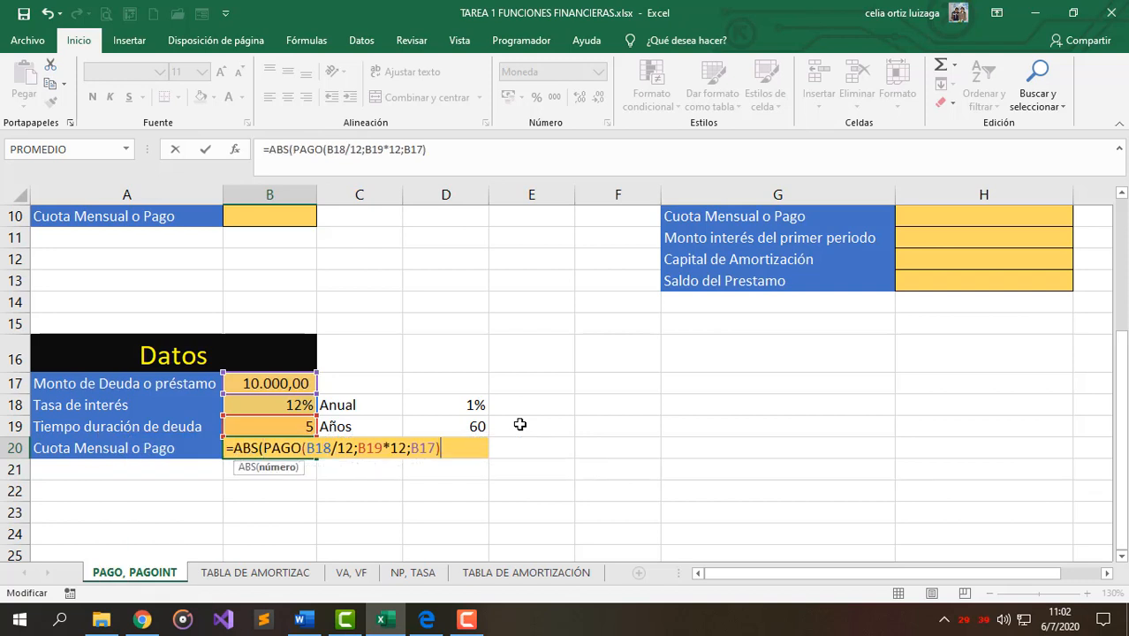
text())
key(Return)
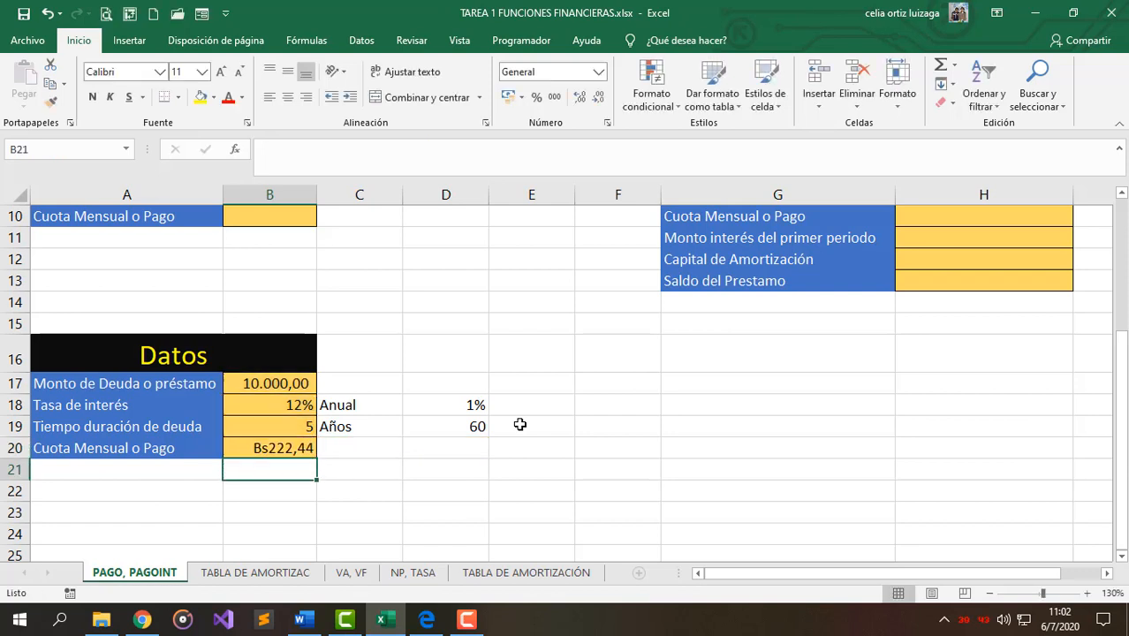
key(Up)
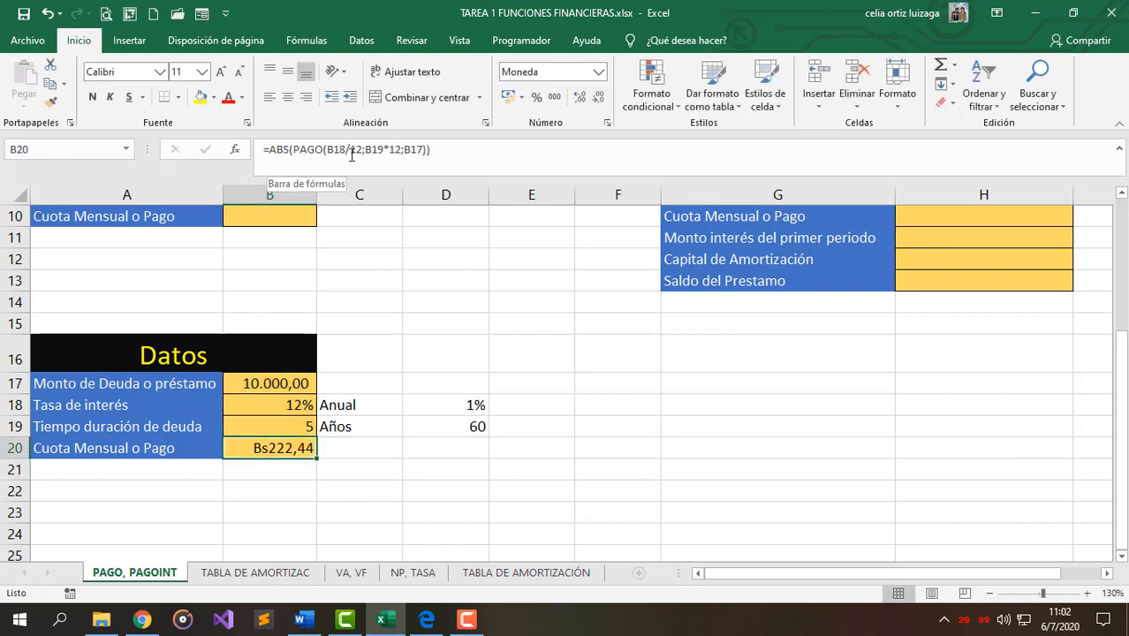
double_click(275, 447)
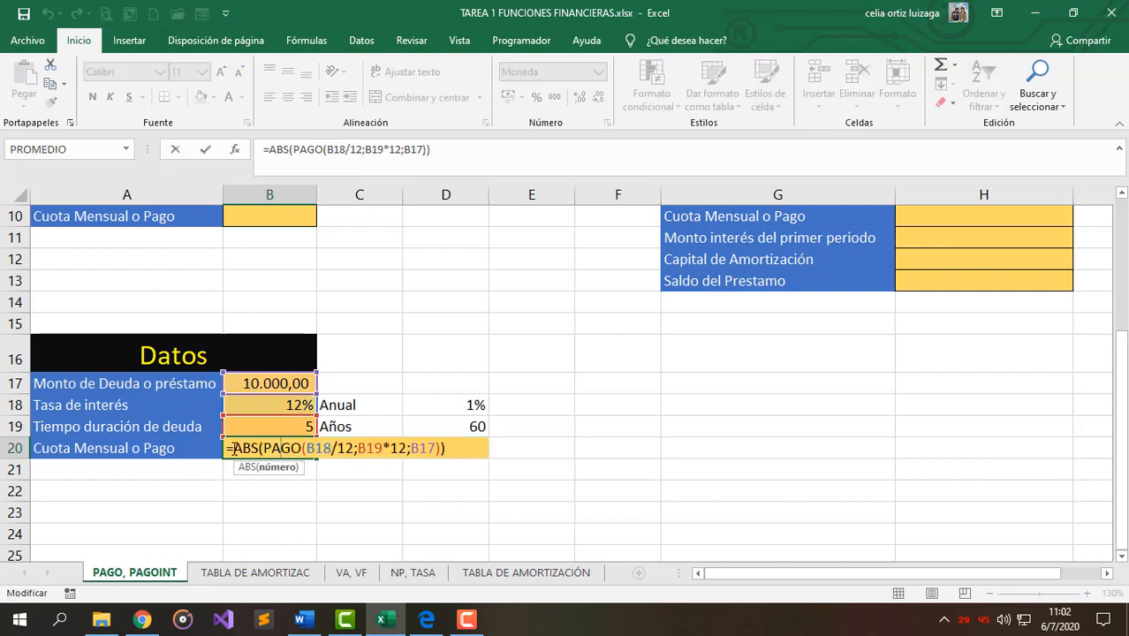
drag(235, 448, 258, 448)
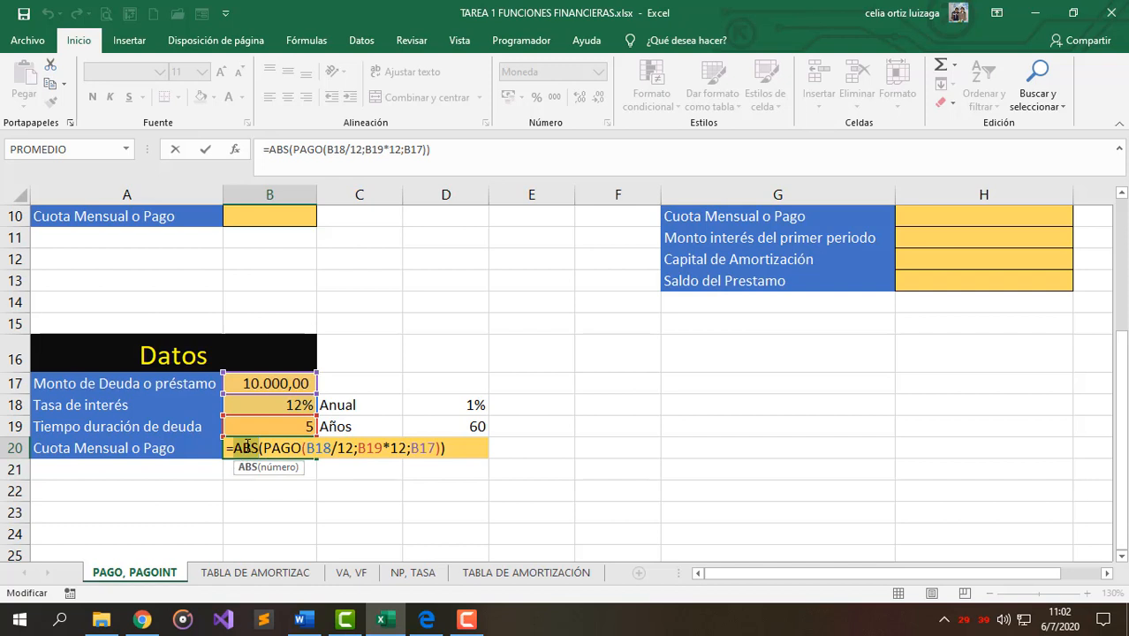
click(249, 449)
key(Return)
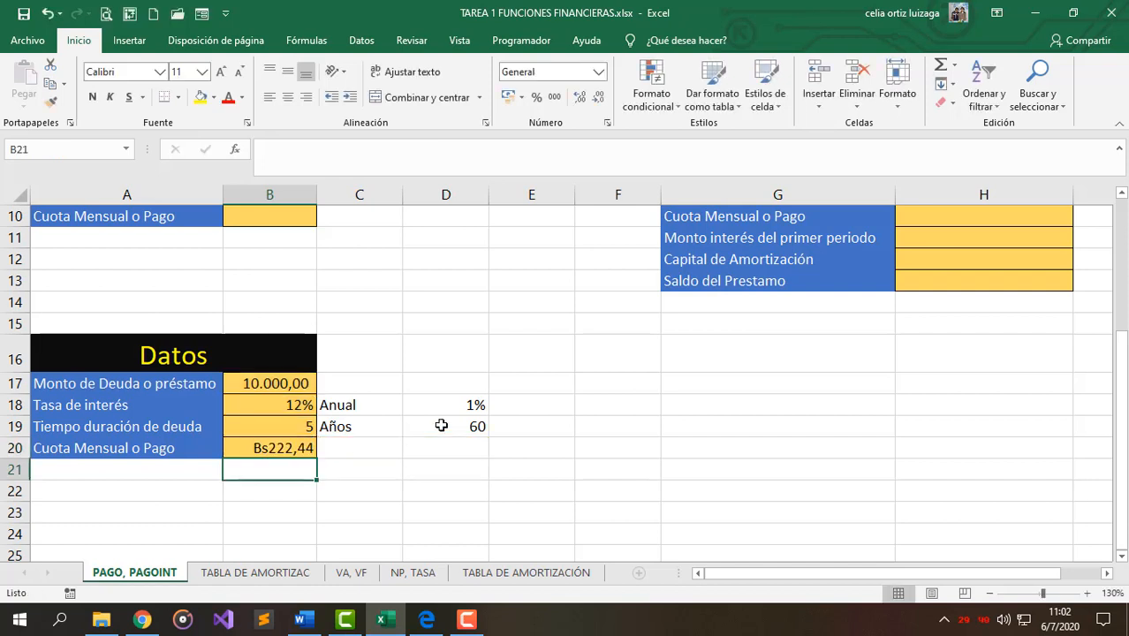
- Format the monthly payment in B20 with the thousands-separator accounting style
key(Up)
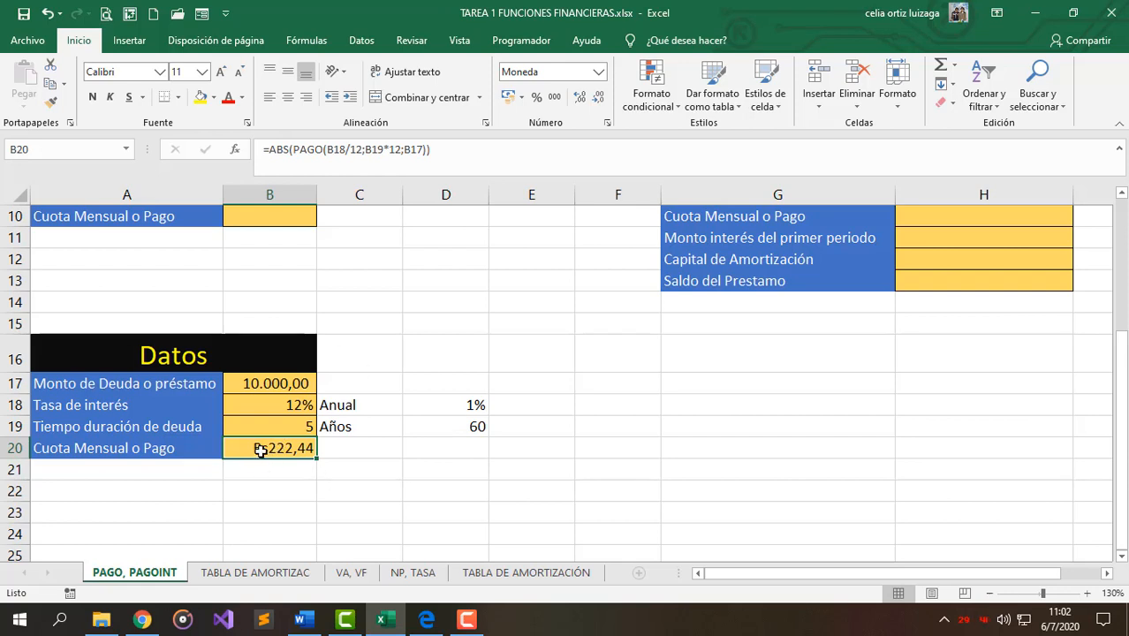
click(554, 96)
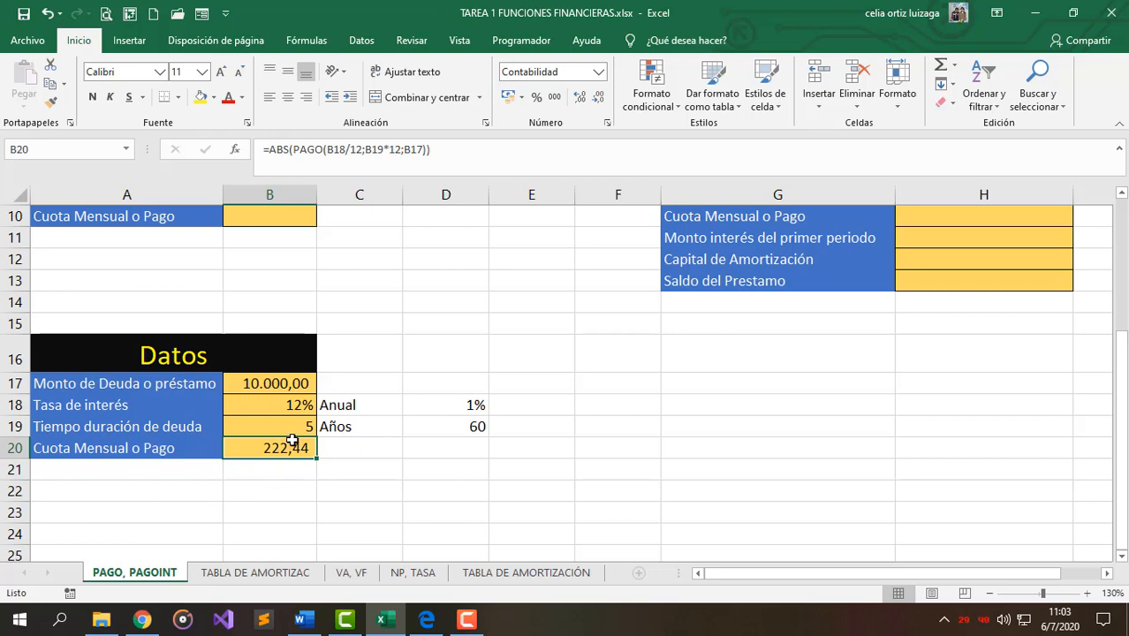
- Widen the text box with the 10000 loan problem statement slightly by extending its left edge
scroll(1066, 448, up, 2)
scroll(1066, 447, up, 2)
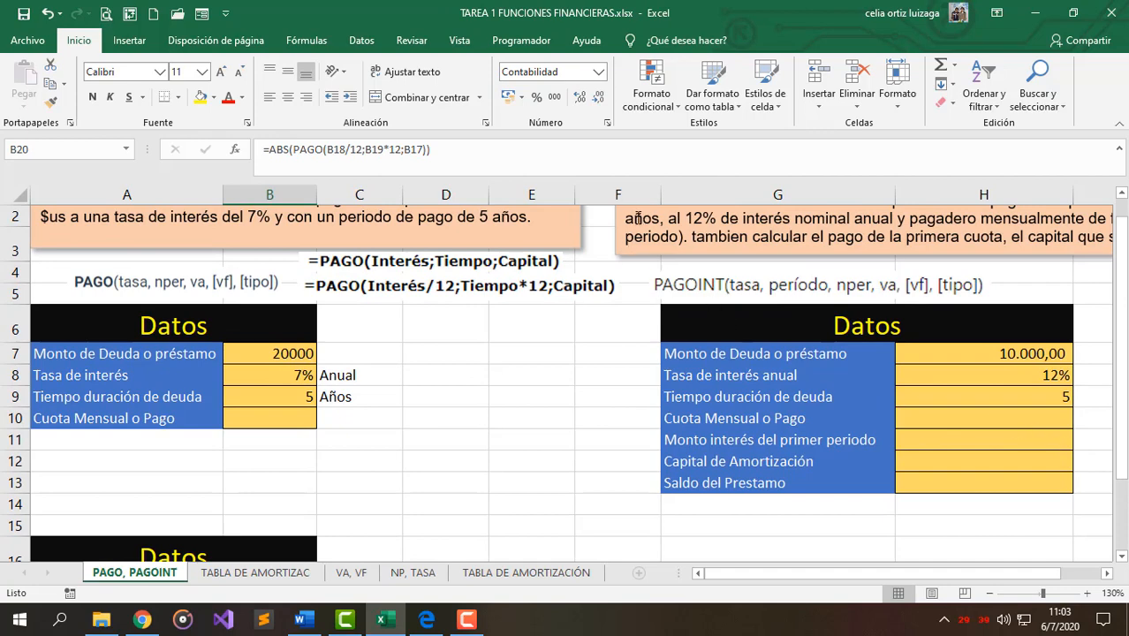
click(671, 239)
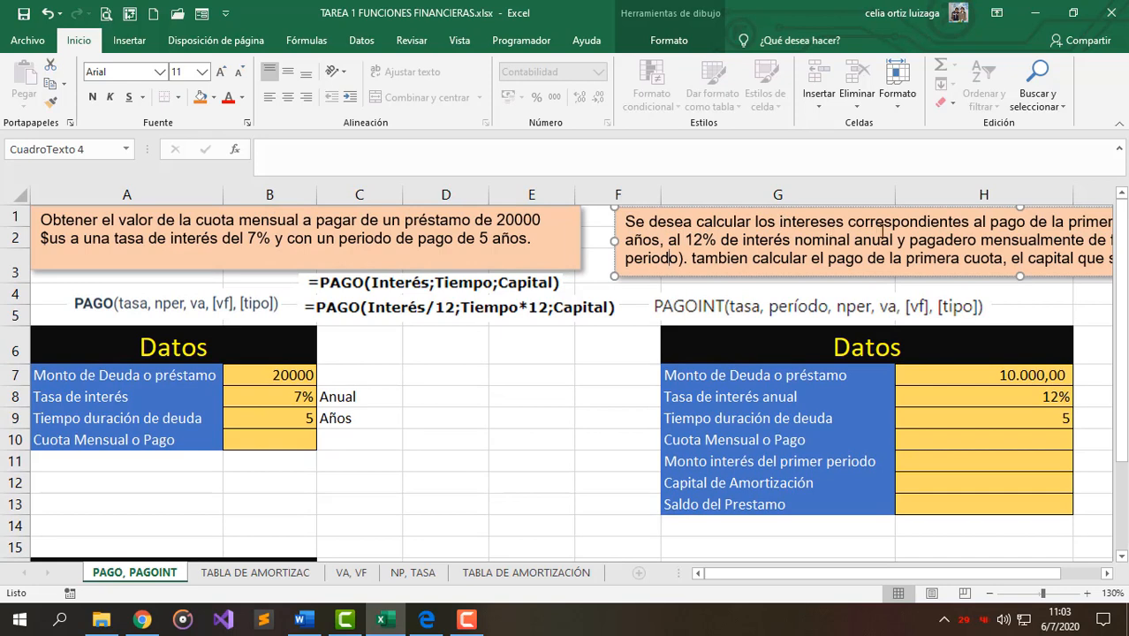
drag(932, 574, 1027, 576)
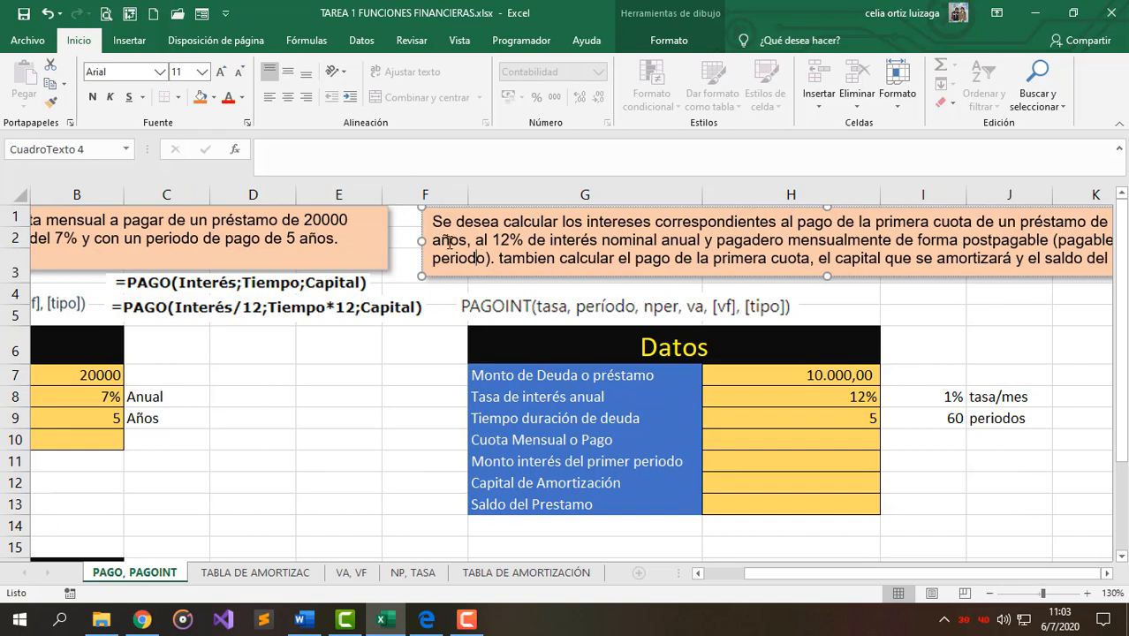
drag(839, 576, 933, 578)
drag(414, 241, 584, 237)
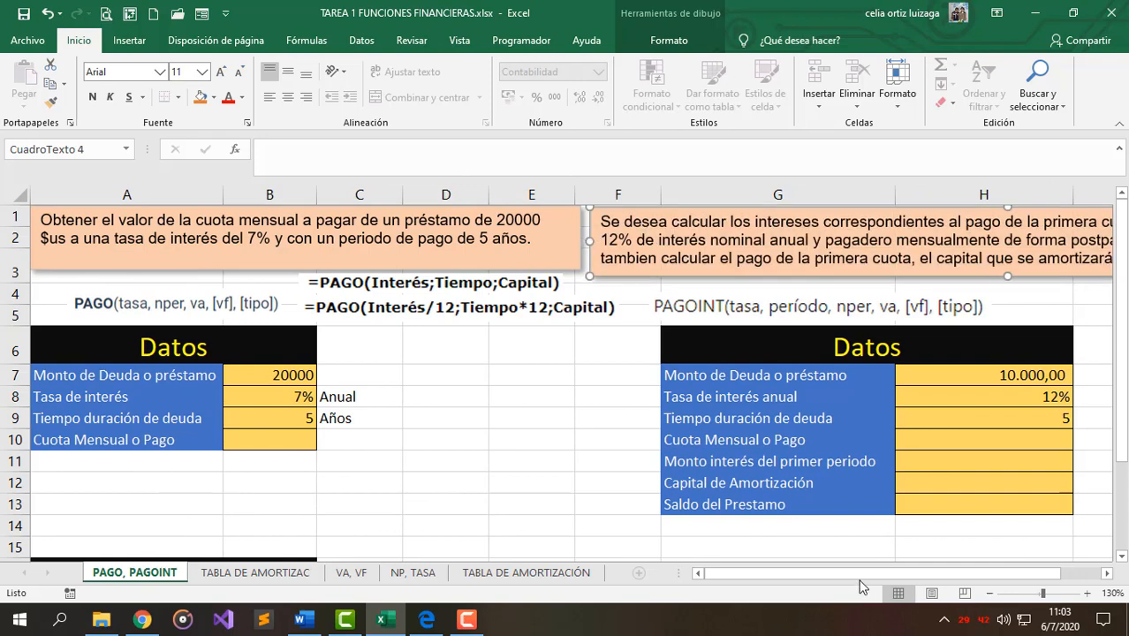
drag(947, 573, 987, 575)
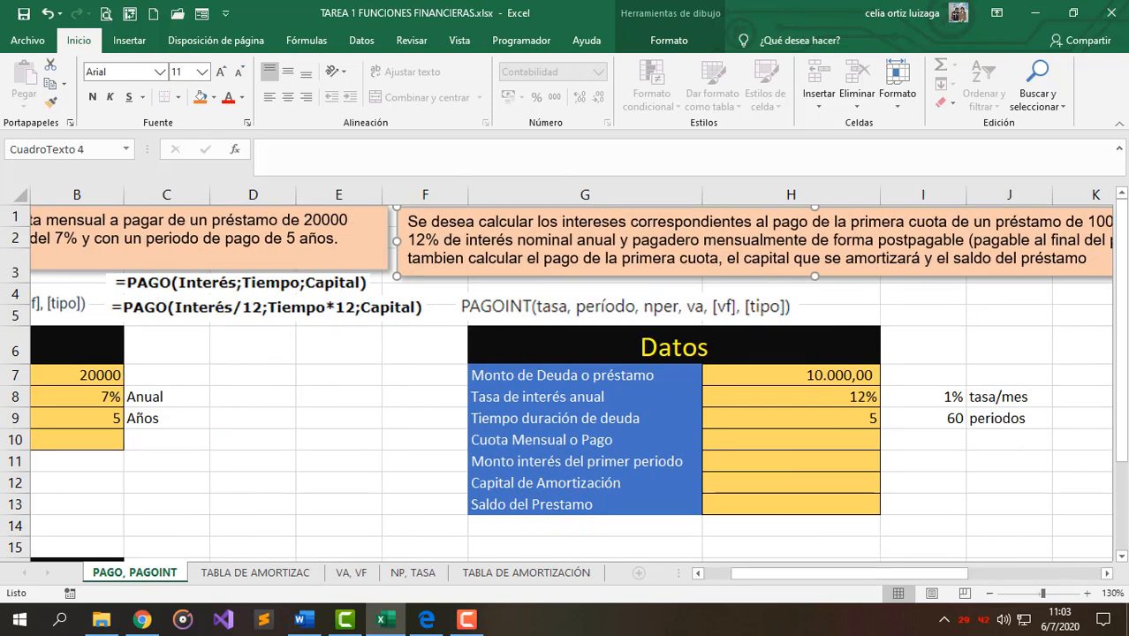
click(1107, 575)
click(1107, 575)
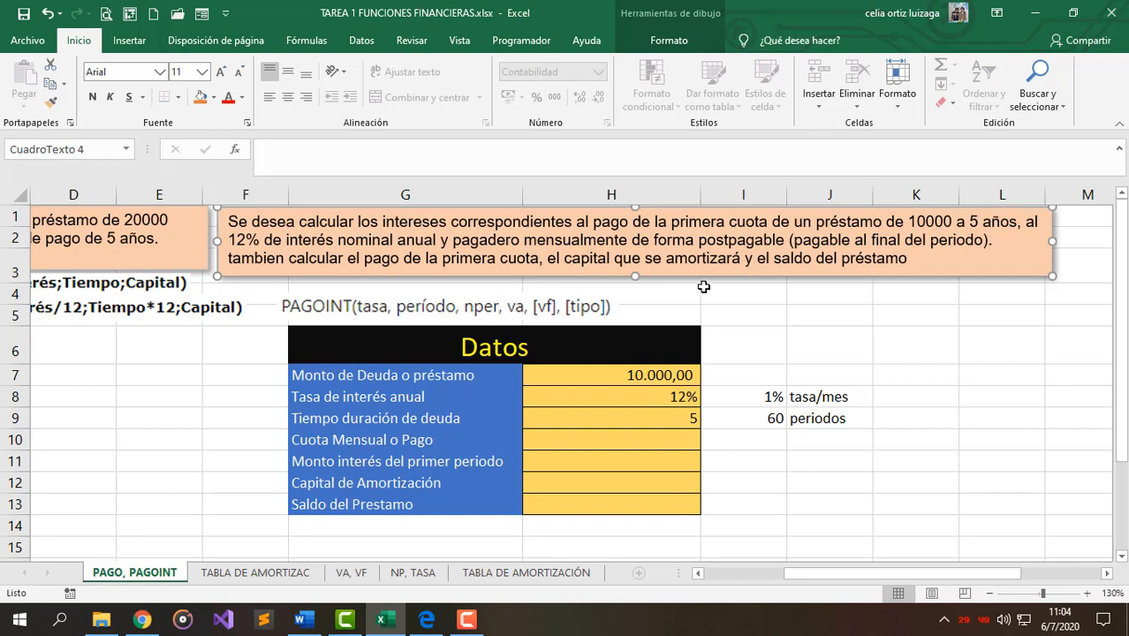
- Examine the PAGO syntax and the second exercise's loan amount, annual interest rate and term in H7:H9
click(661, 375)
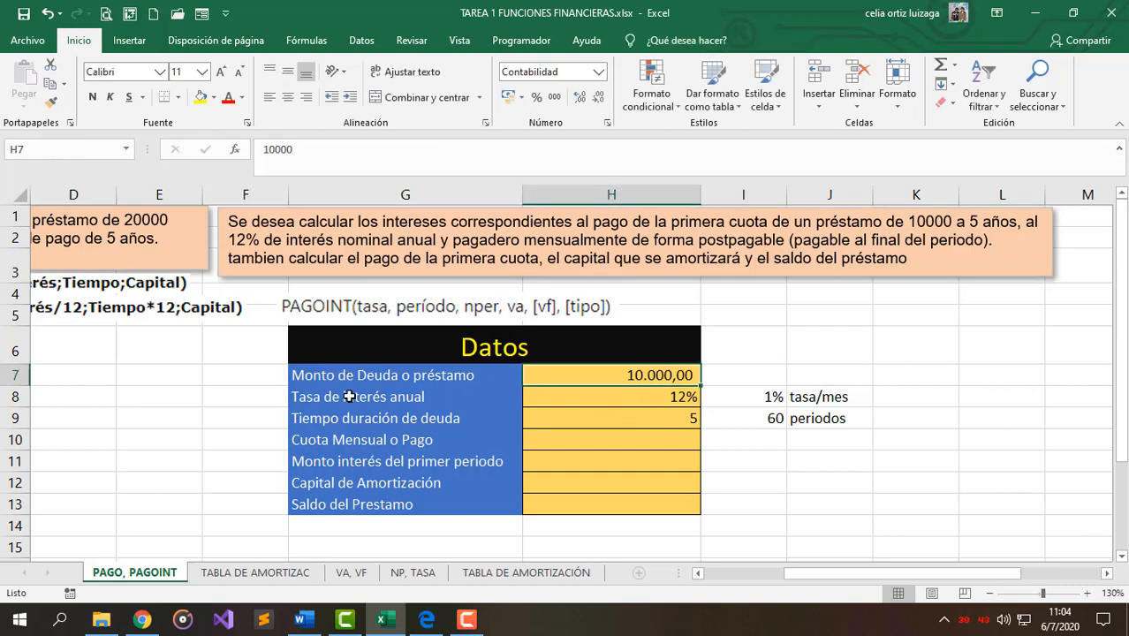
drag(818, 572, 738, 575)
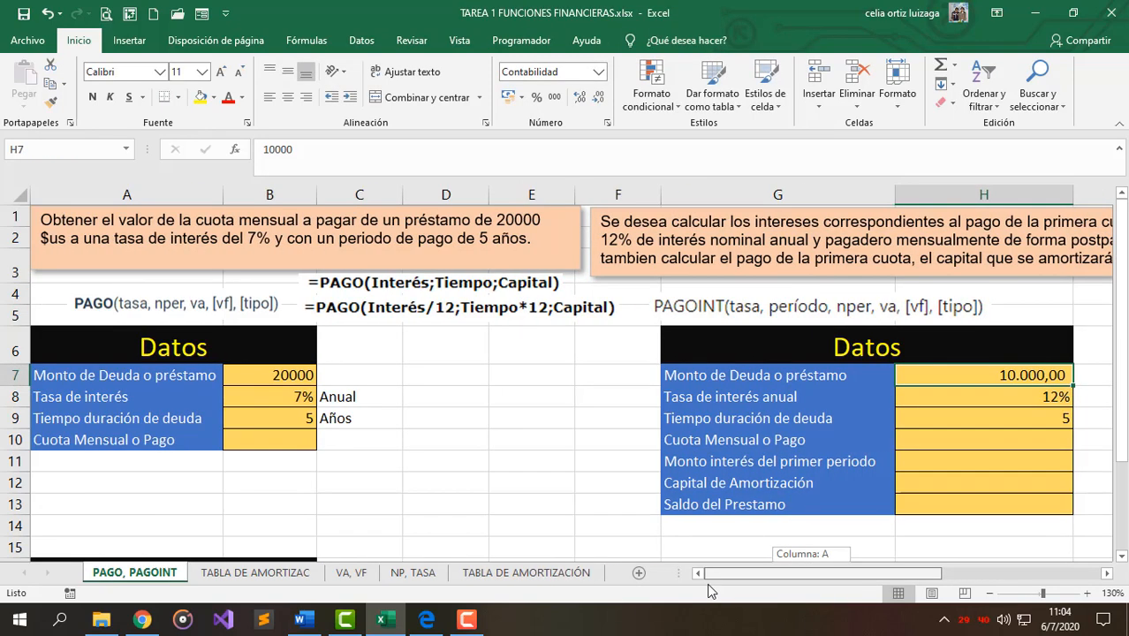
click(155, 304)
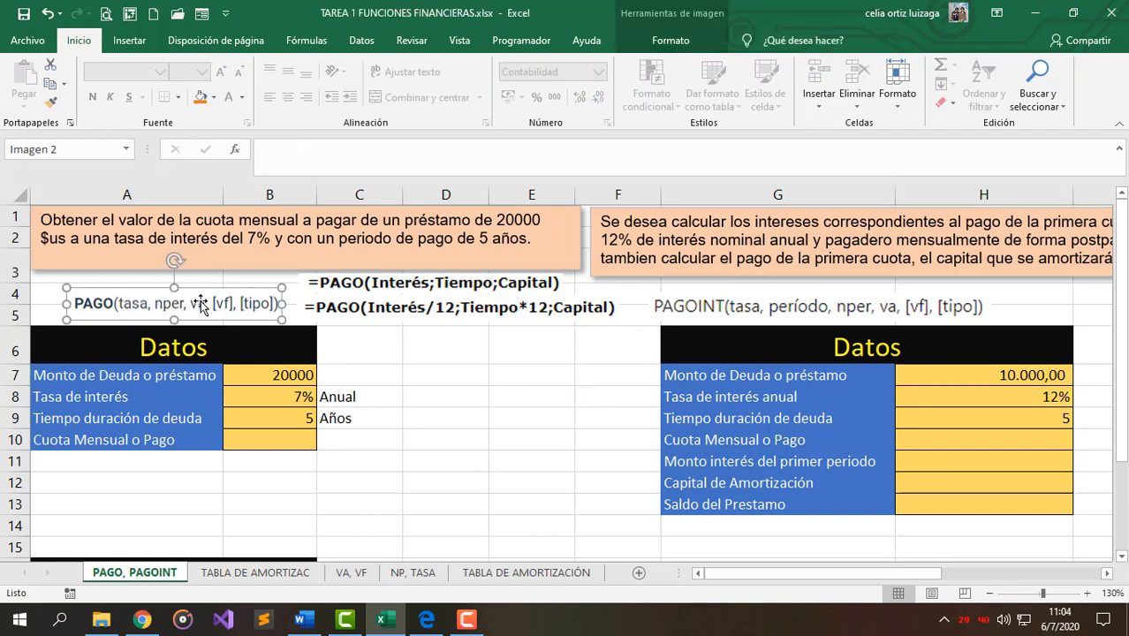
drag(933, 572, 1016, 572)
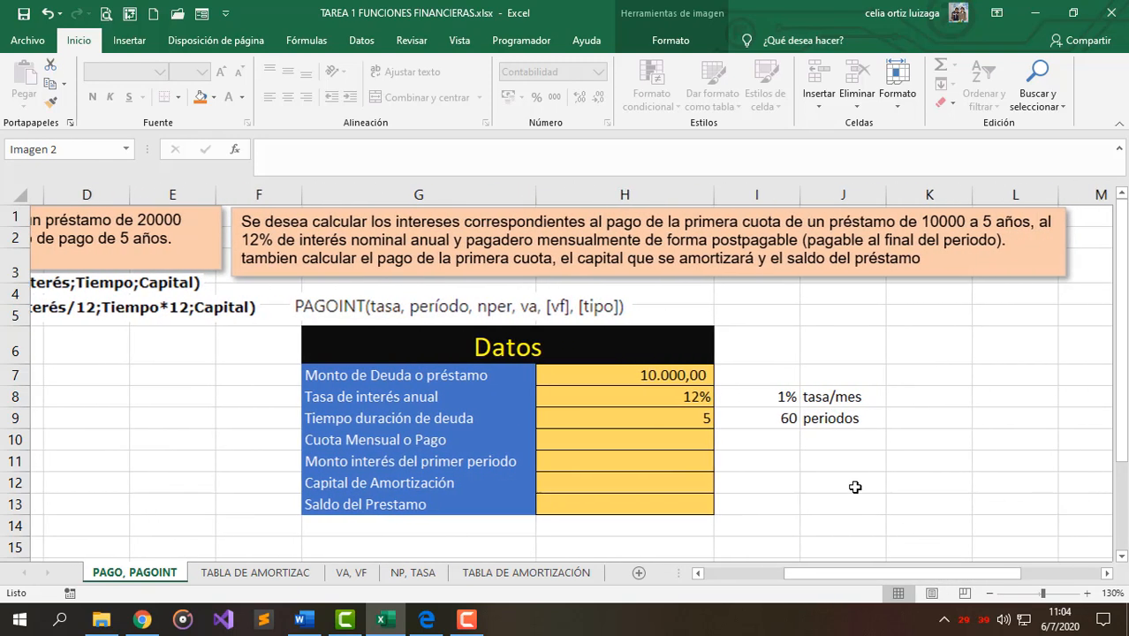
click(659, 377)
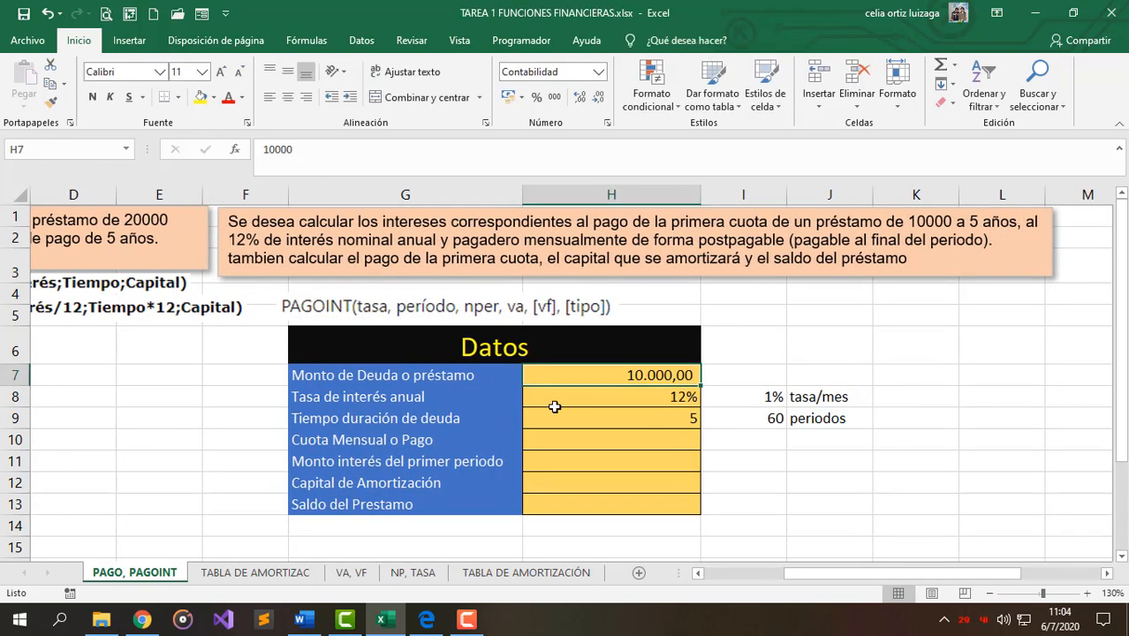
click(647, 400)
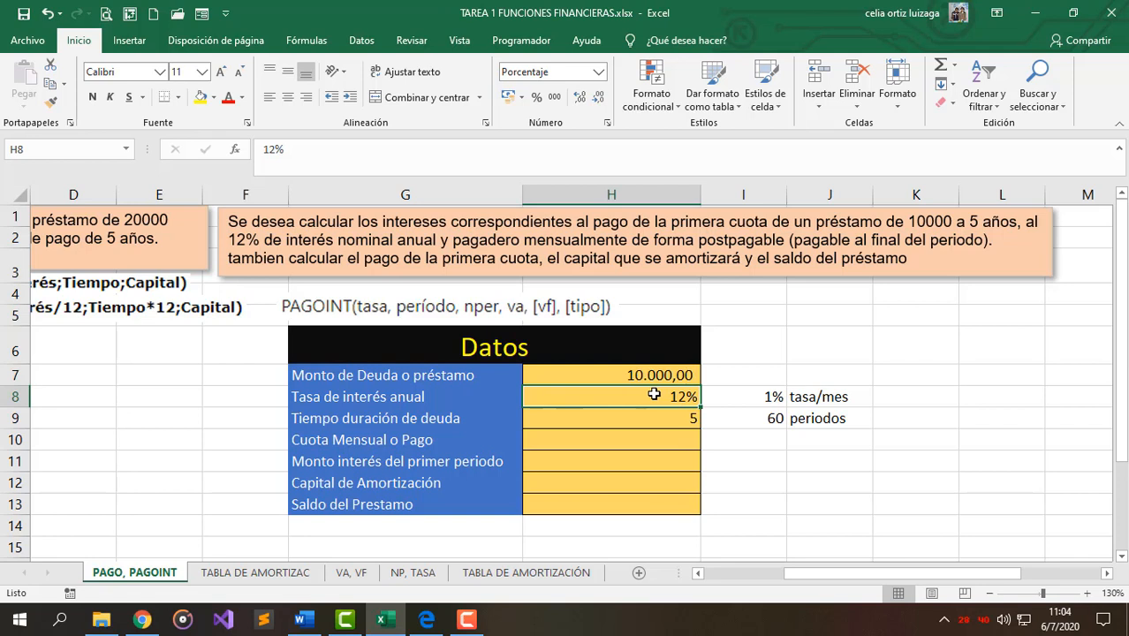
click(652, 377)
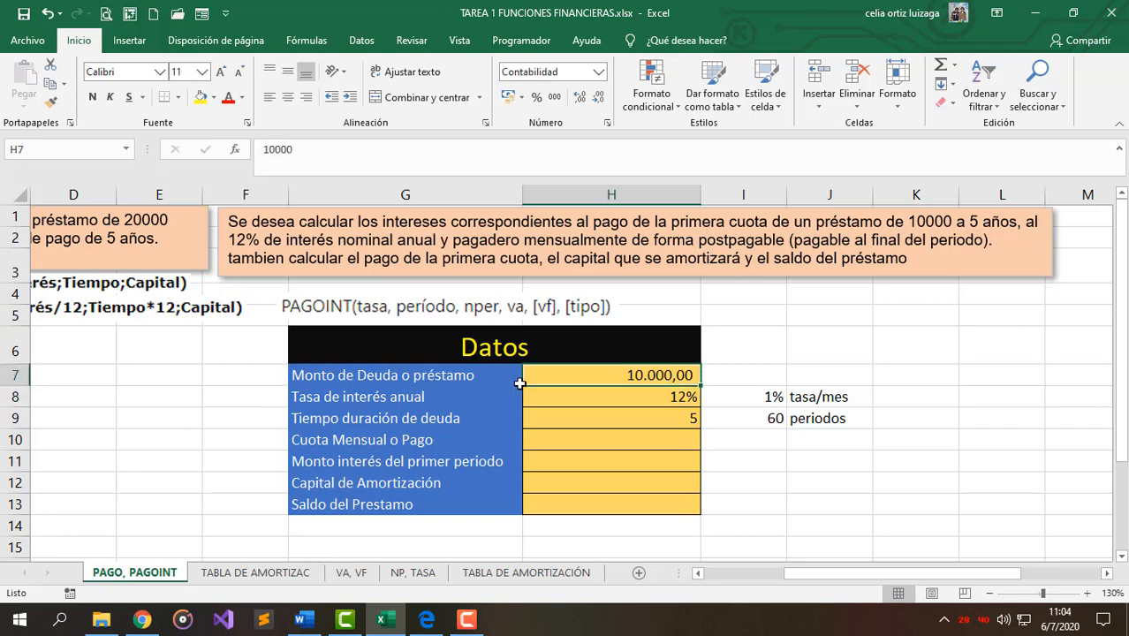
click(585, 395)
click(629, 424)
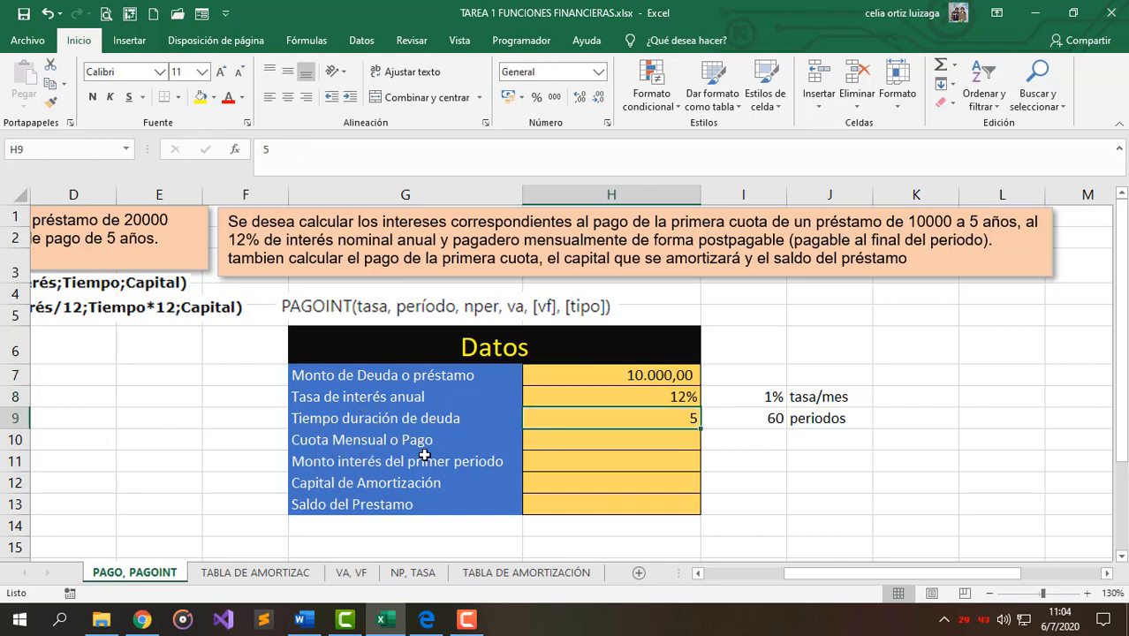
- Enter the monthly payment formula =PAGO(I8;I9;H7) in H10 from the monthly rate, number of periods and loan amount
click(652, 439)
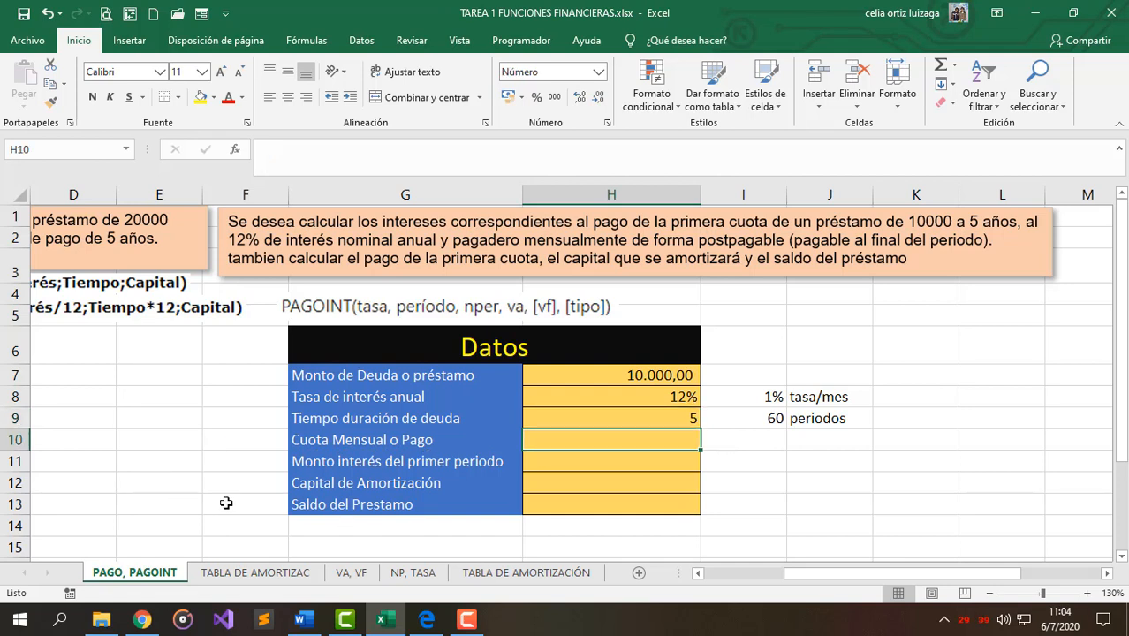
text(=pa)
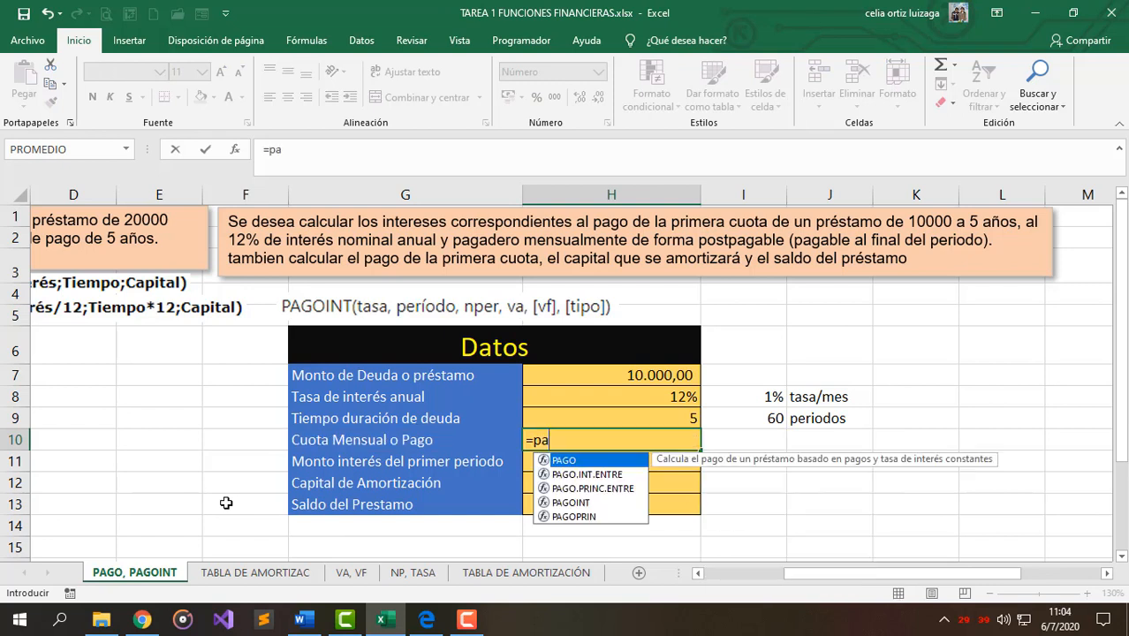
key(Tab)
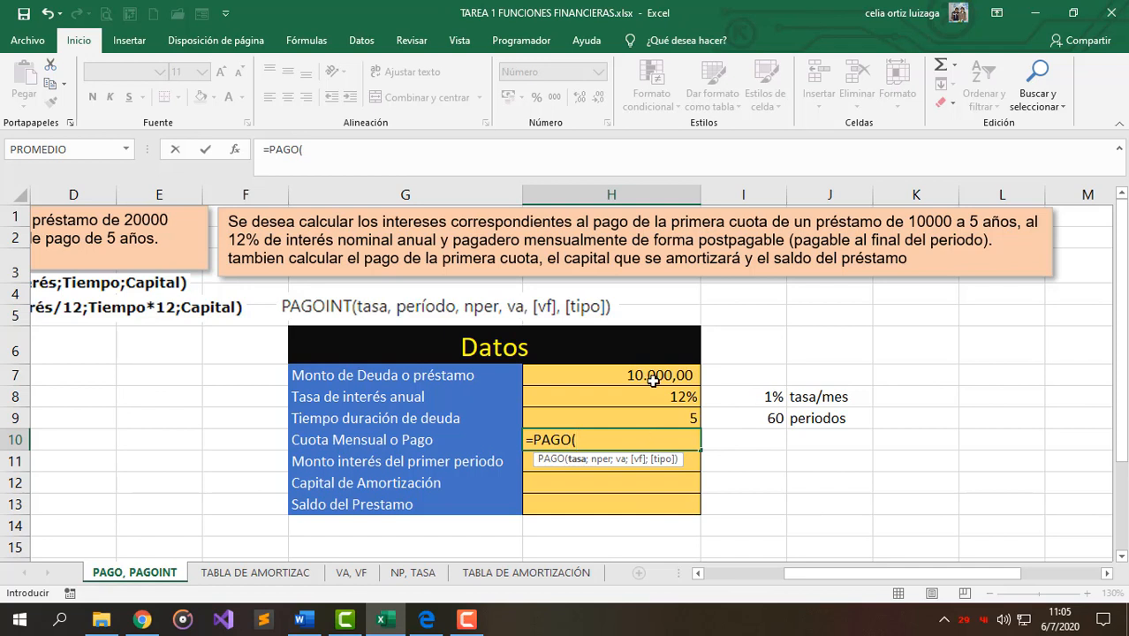
click(742, 393)
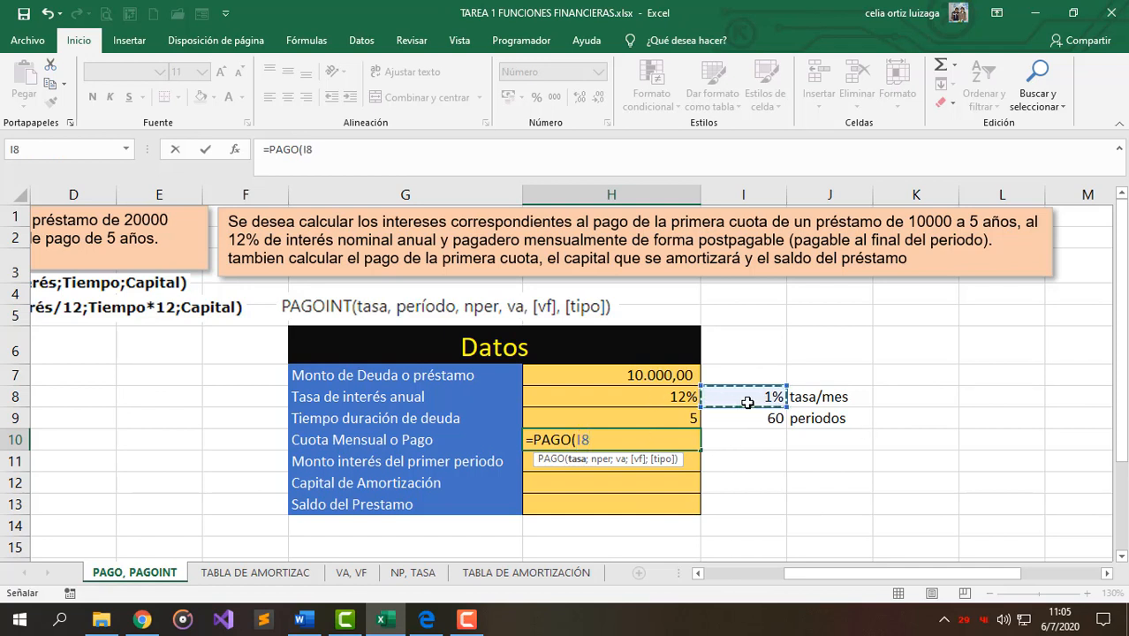
text(;)
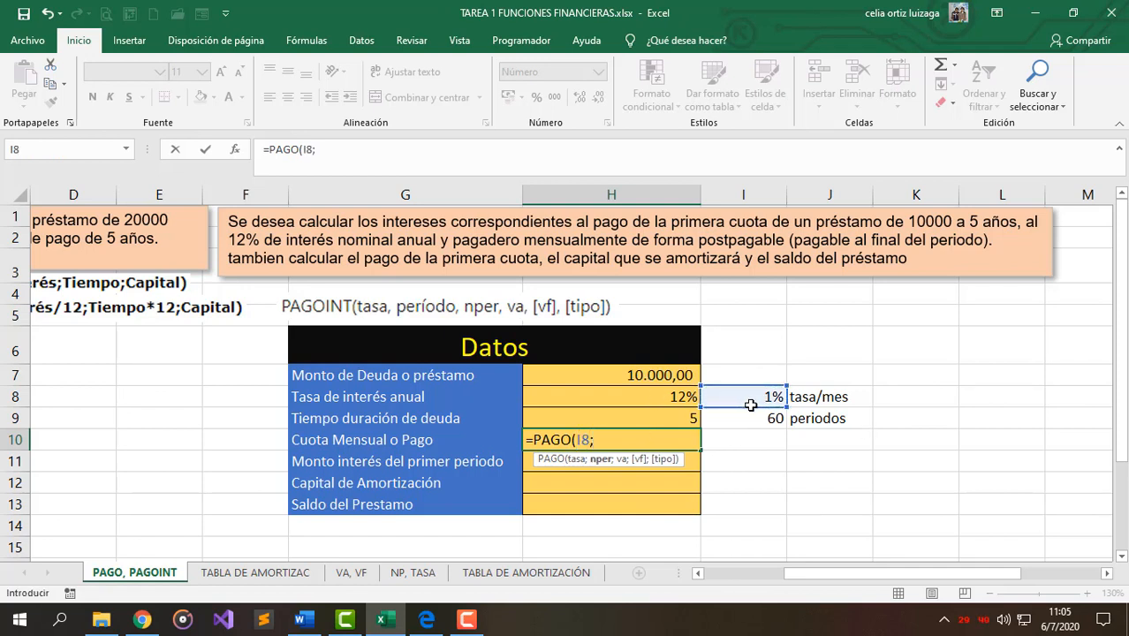
click(752, 419)
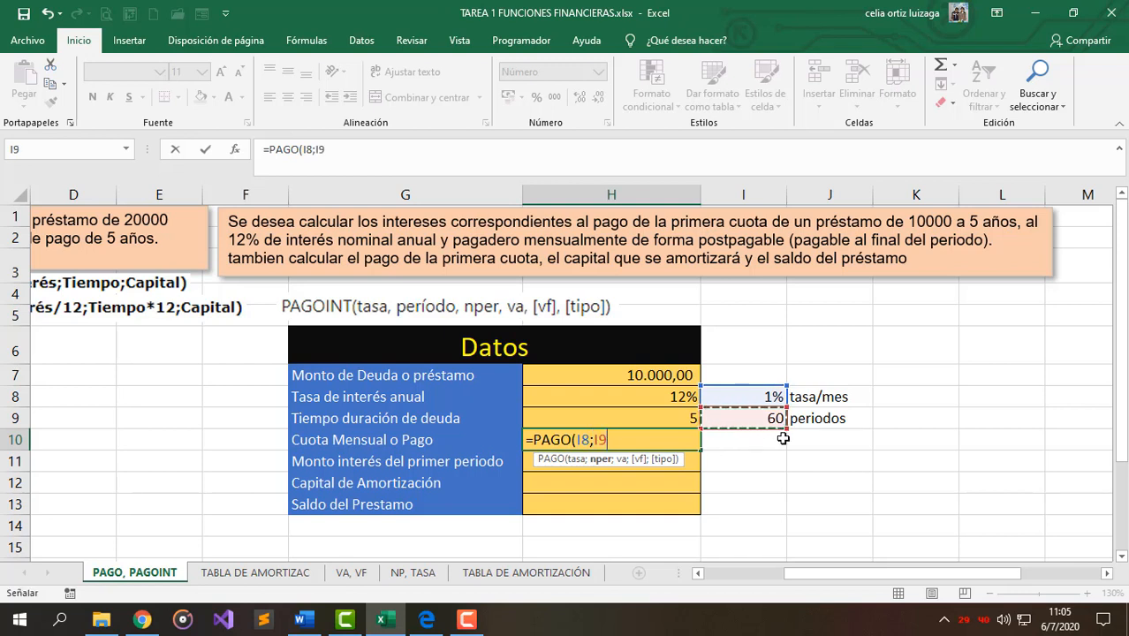
text(;)
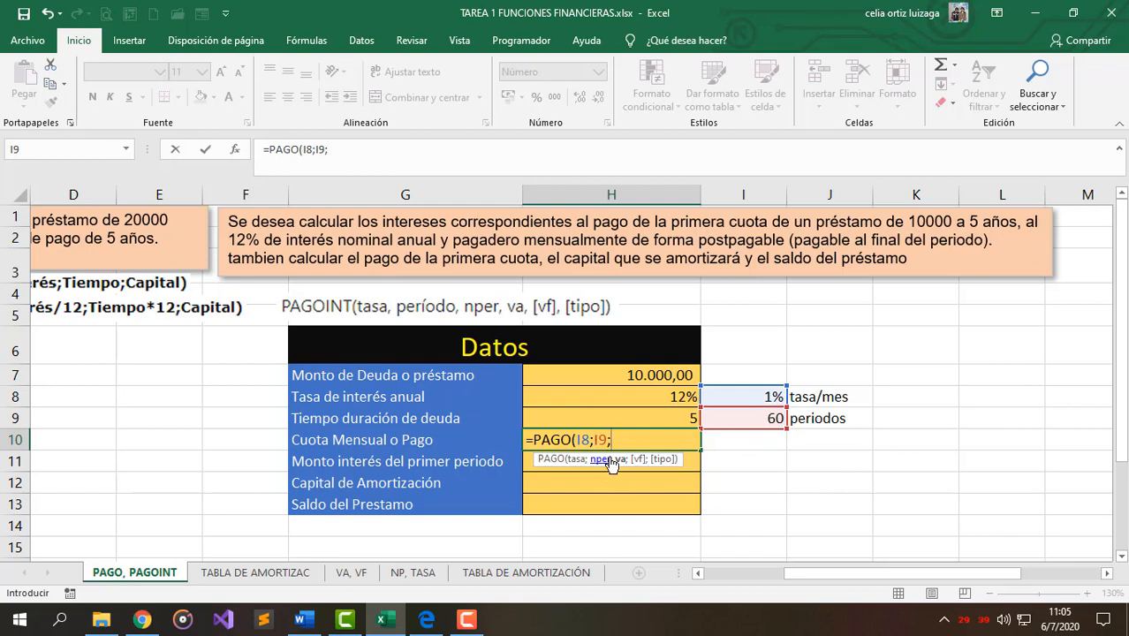
click(663, 374)
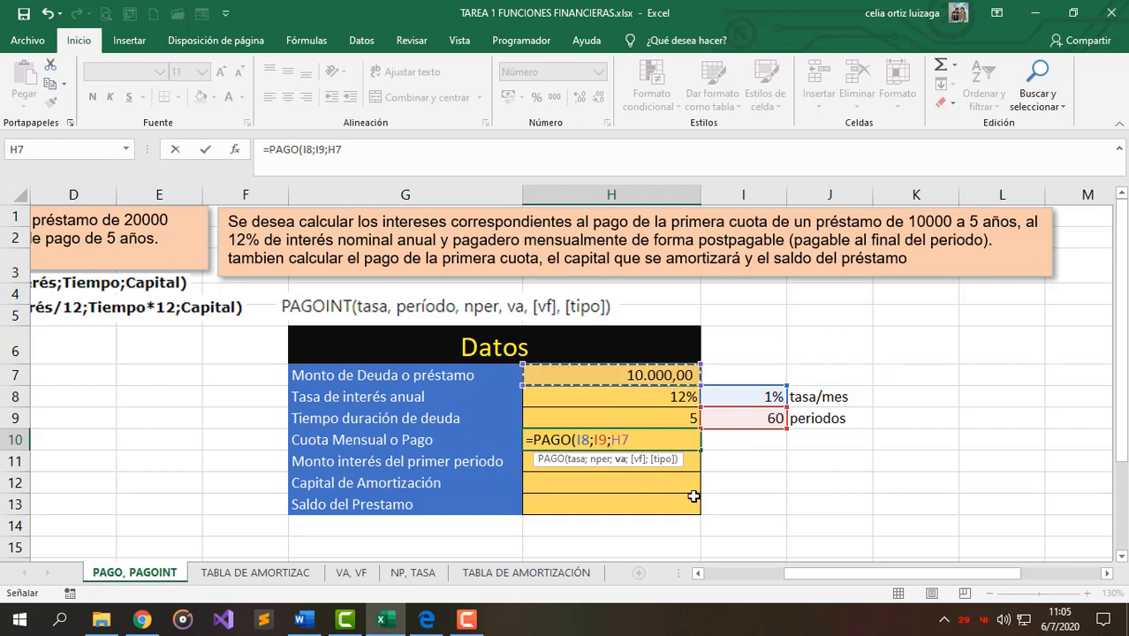
text())
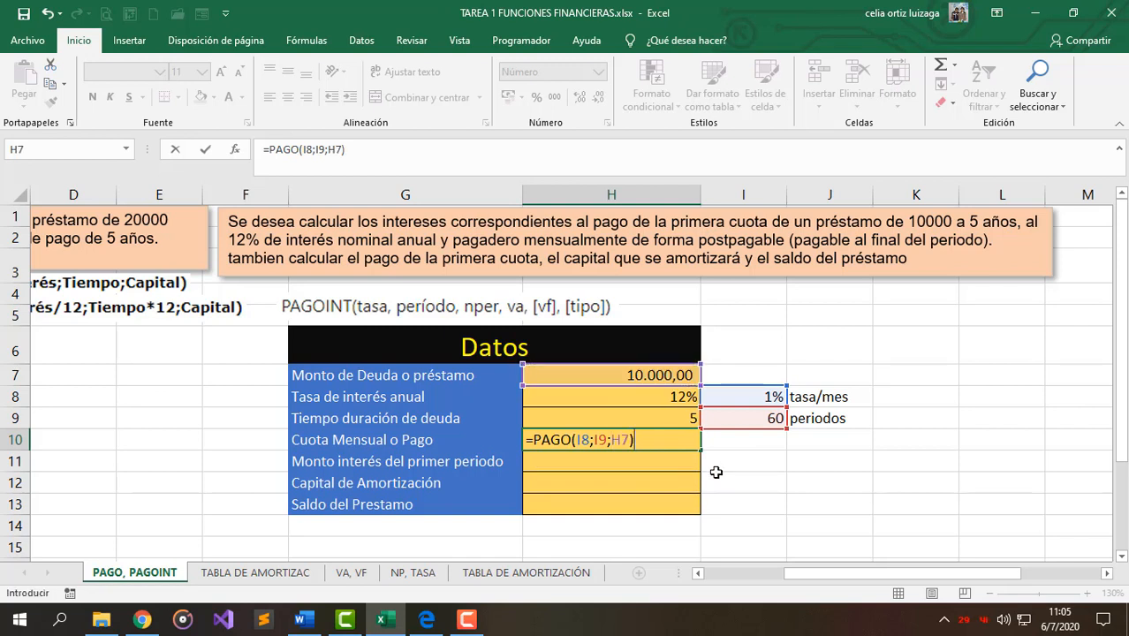
- Make the loan amount argument negative in the H10 payment formula, giving =PAGO(I8;I9;-H7)
double_click(622, 442)
key(Left)
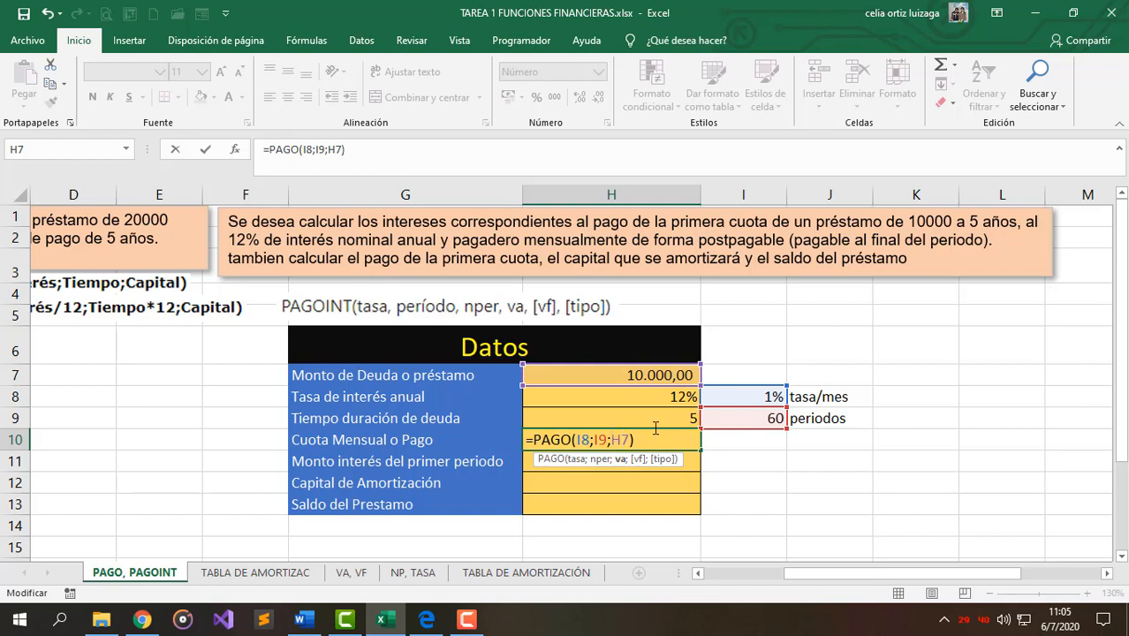
text(-)
key(Return)
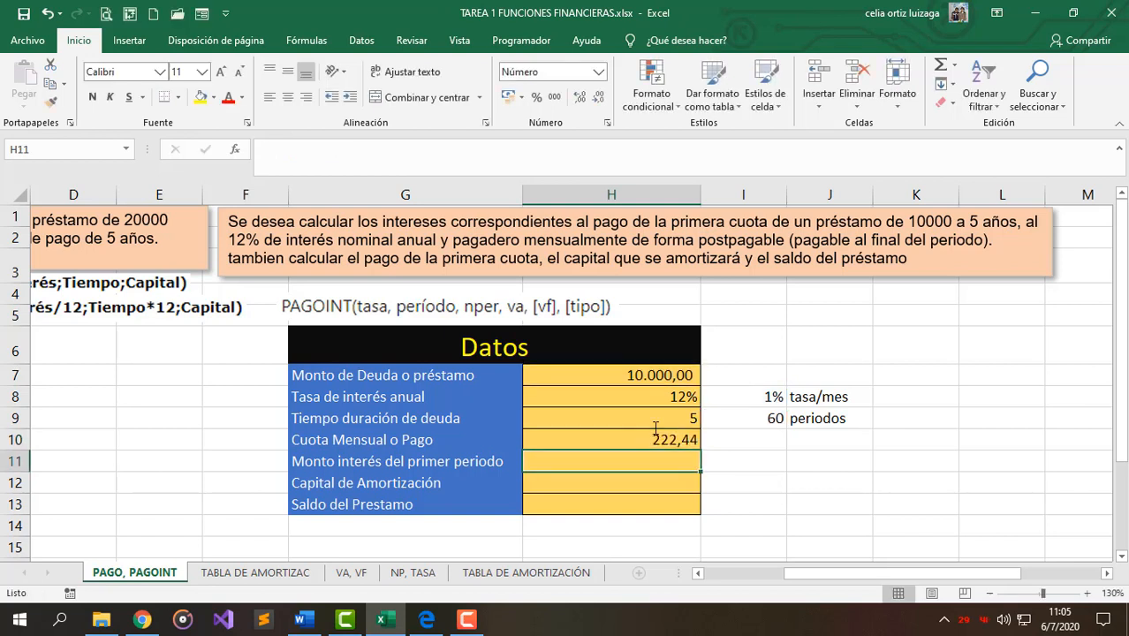
click(654, 428)
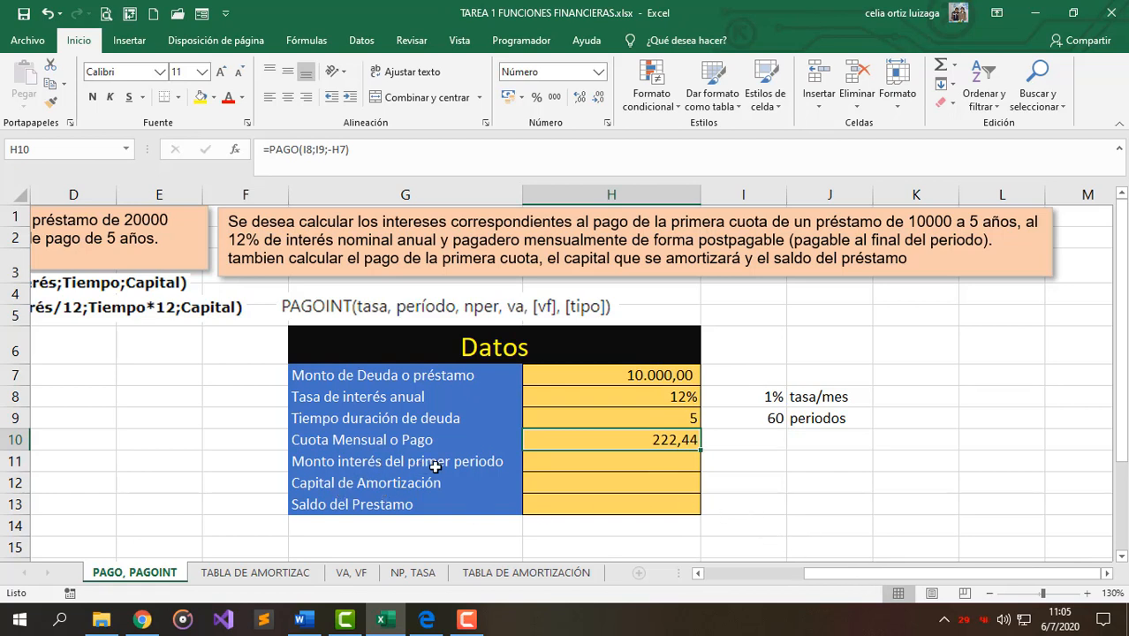
- Calculate the first period's interest in H11 with the formula =PAGOINT(I8;1;I9;H7)
click(584, 470)
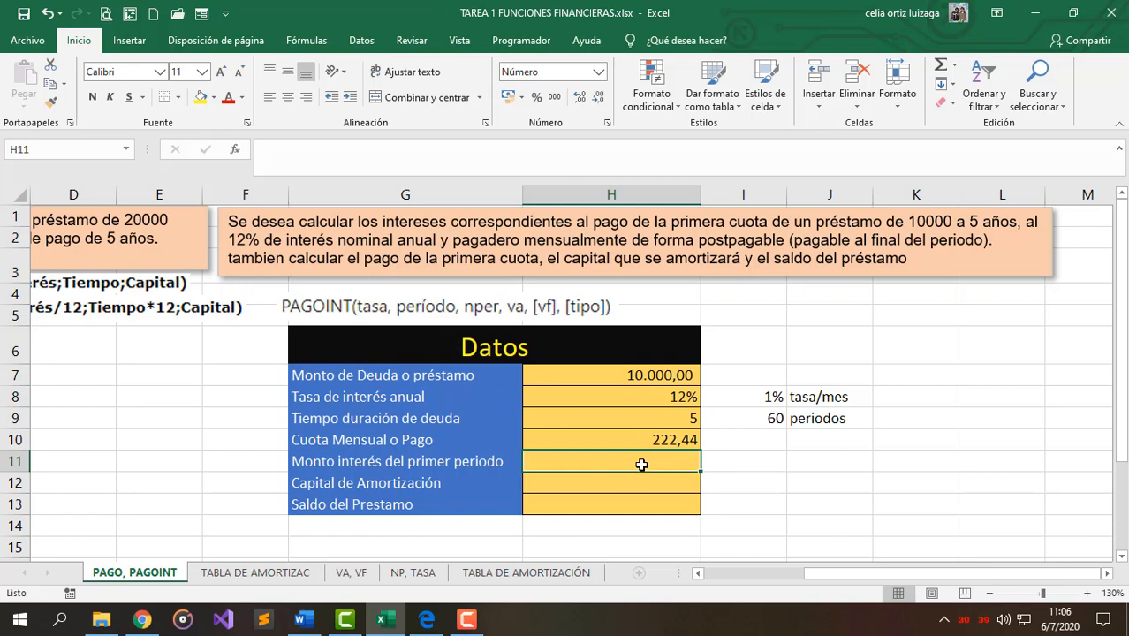
text(=pa)
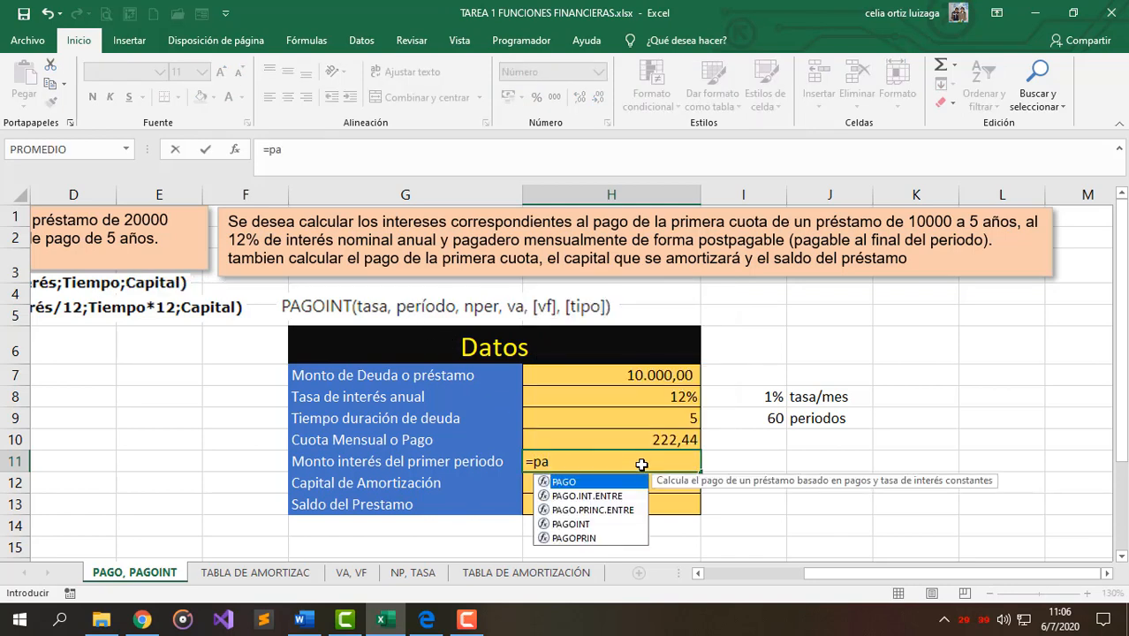
key(Down)
key(Down)
key(Down)
key(Tab)
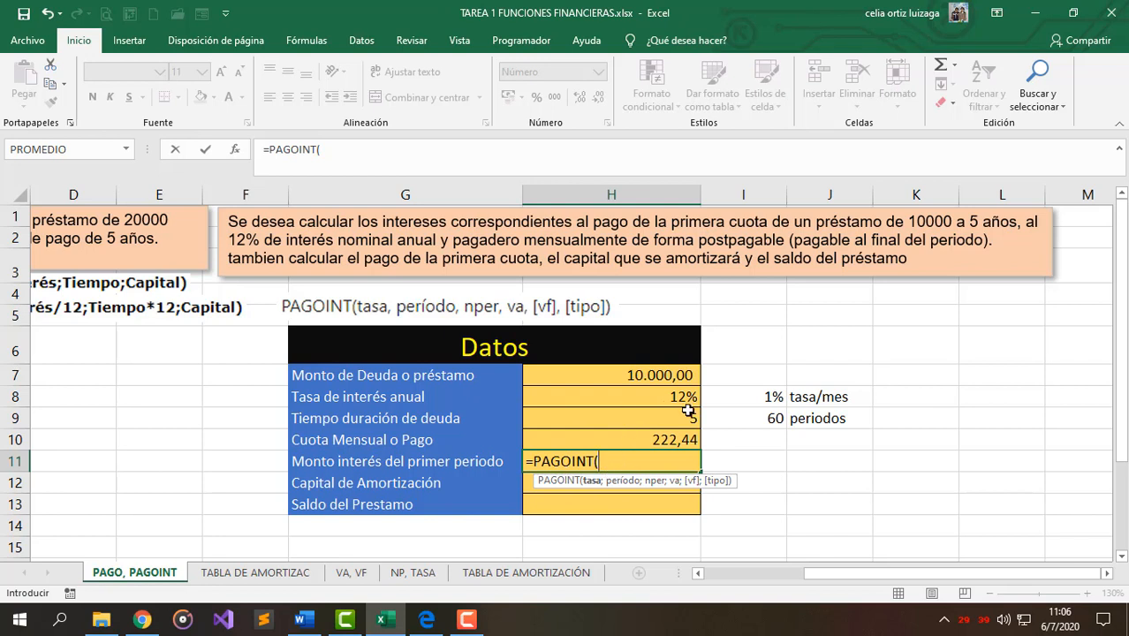
click(765, 397)
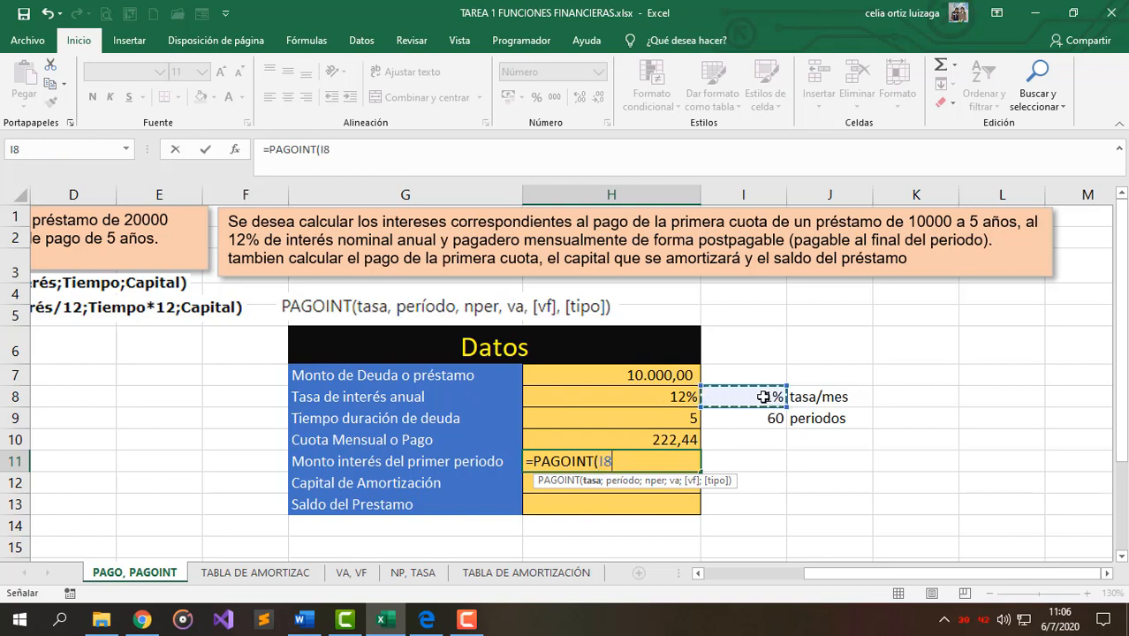
text(;)
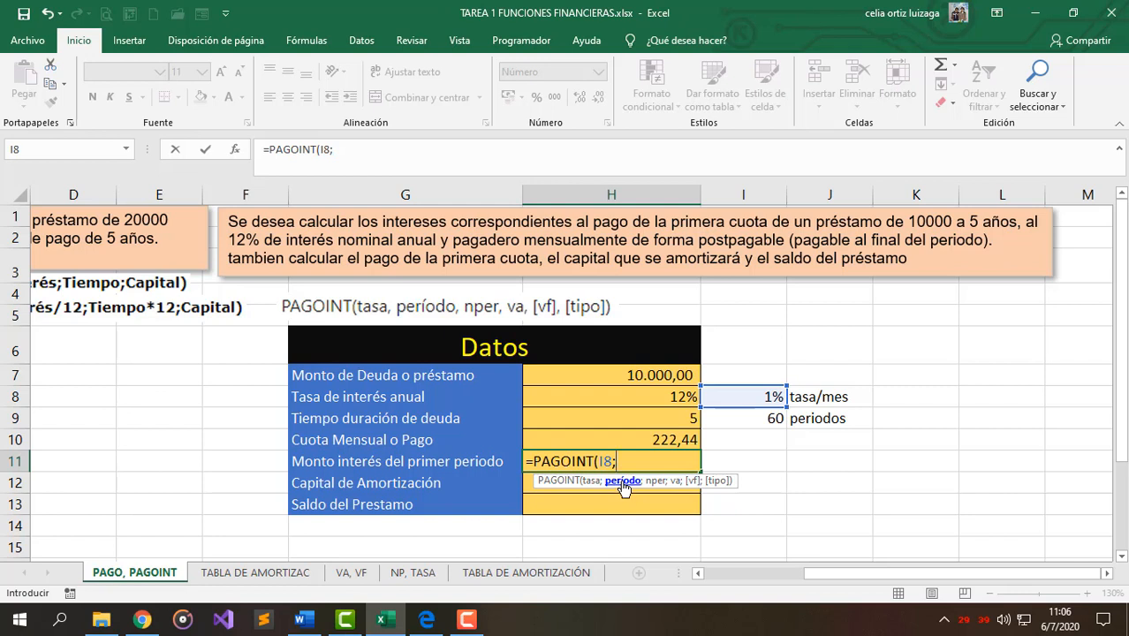
text(1)
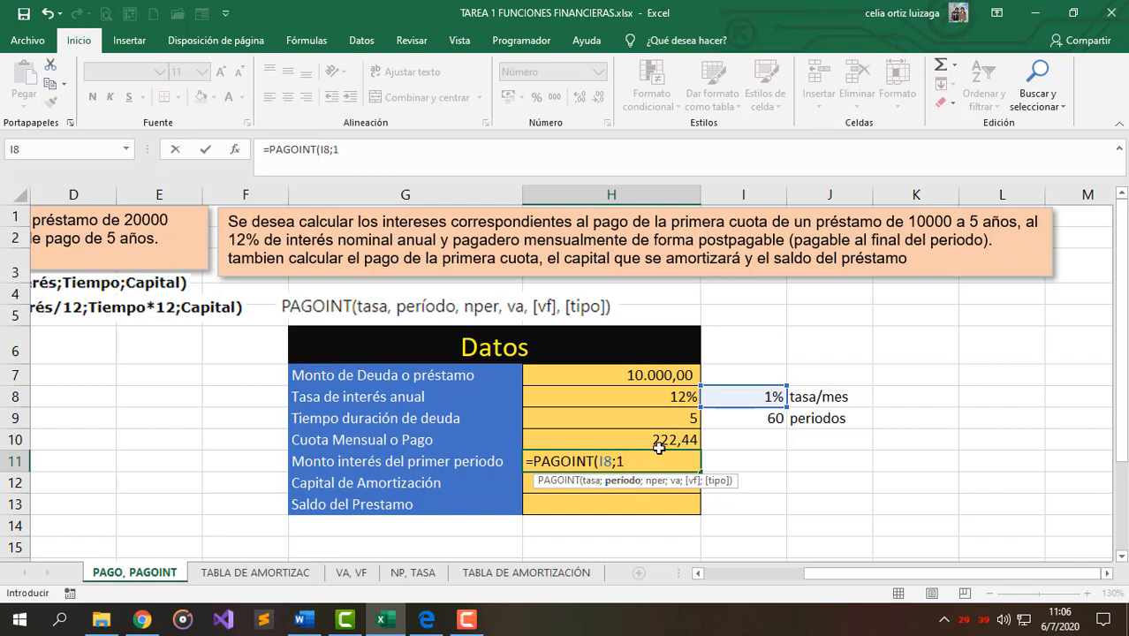
text(;)
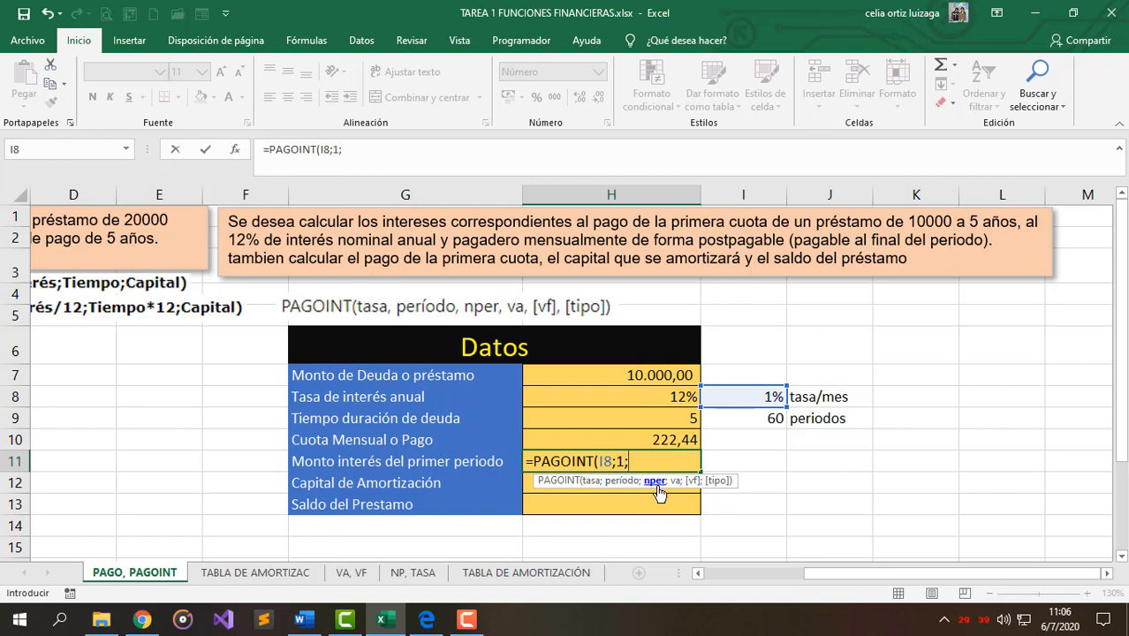
click(734, 420)
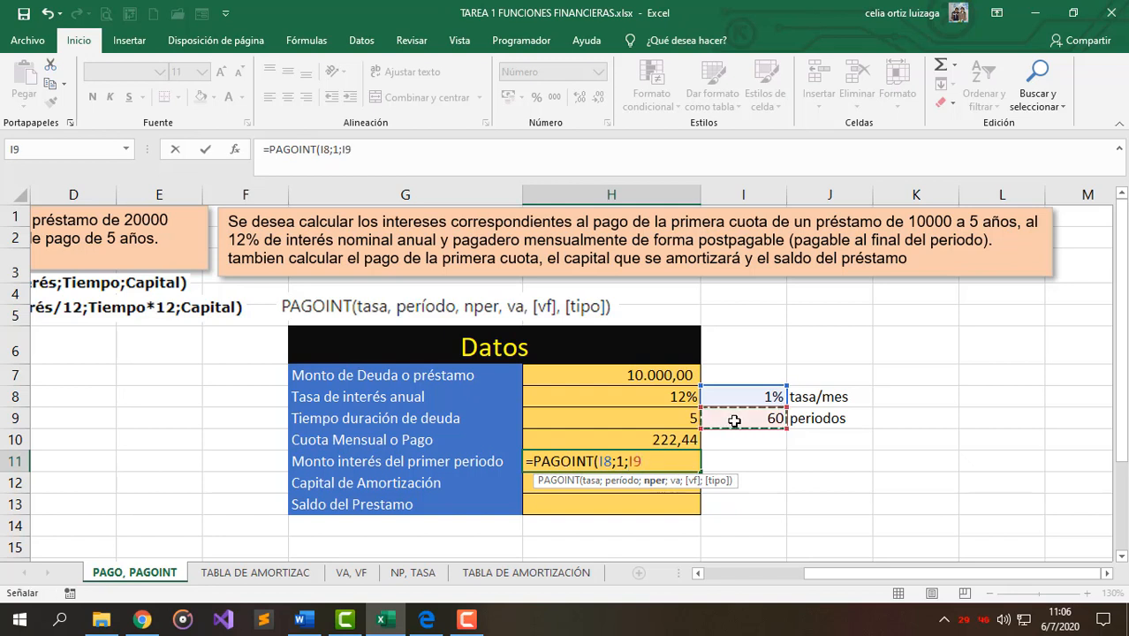
text(;)
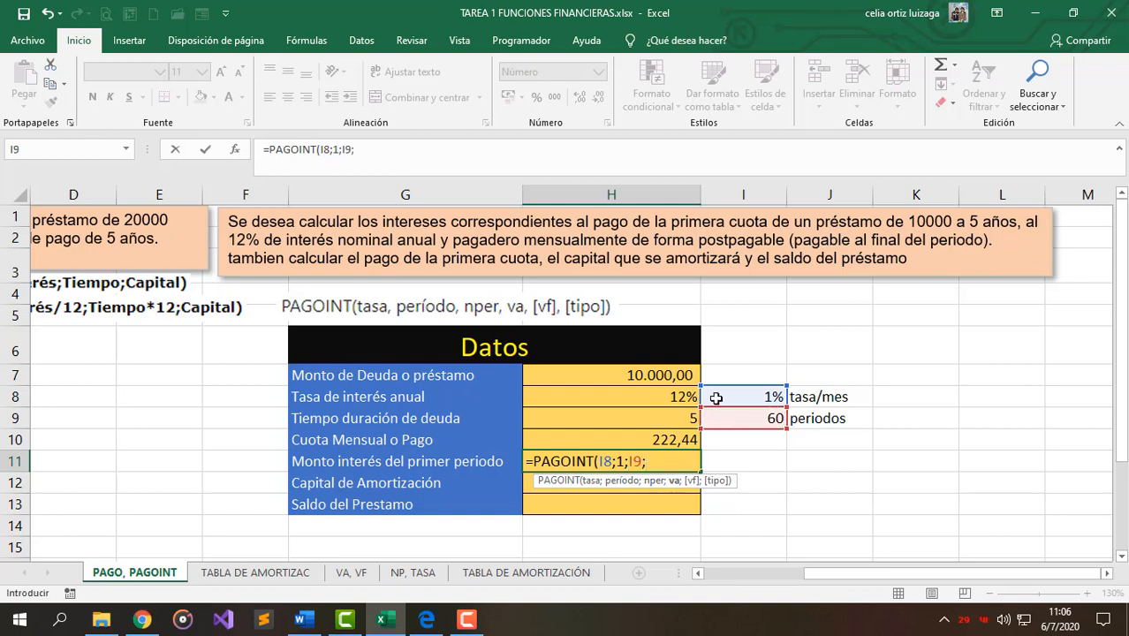
click(675, 378)
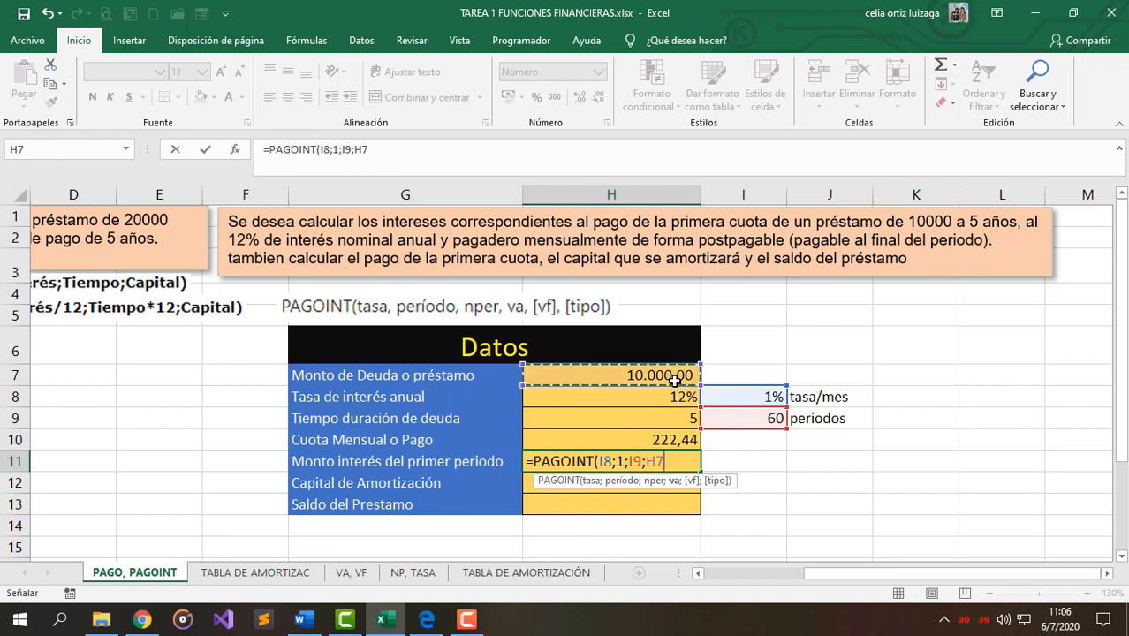
text())
key(Return)
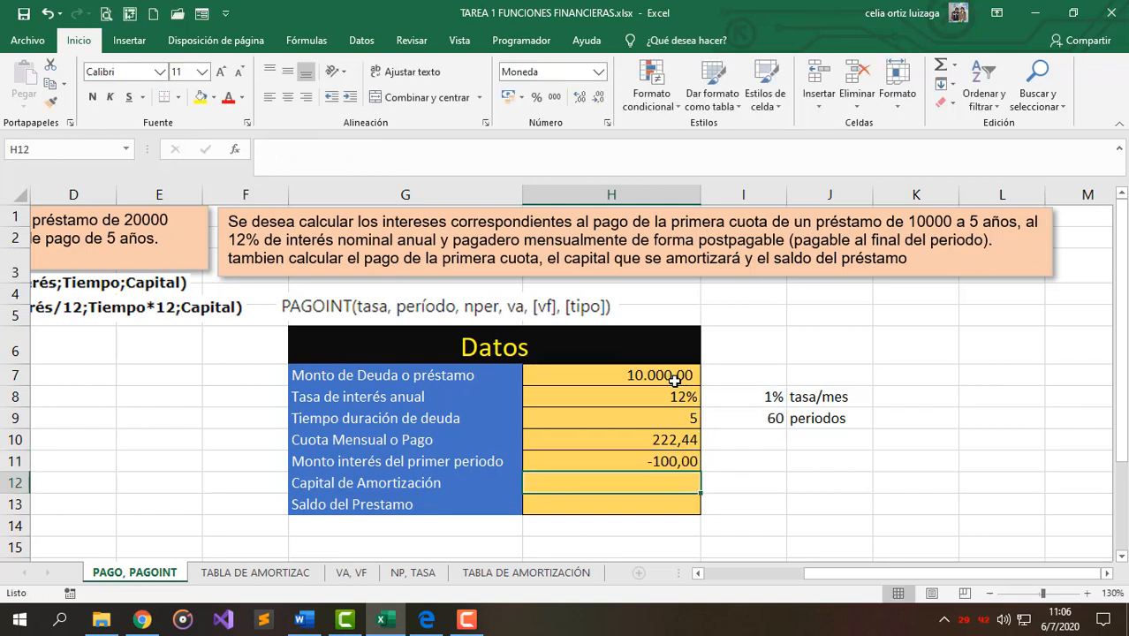
- Make the loan amount argument negative in the H11 interest formula, giving =PAGOINT(I8;1;I9;-H7)
click(638, 457)
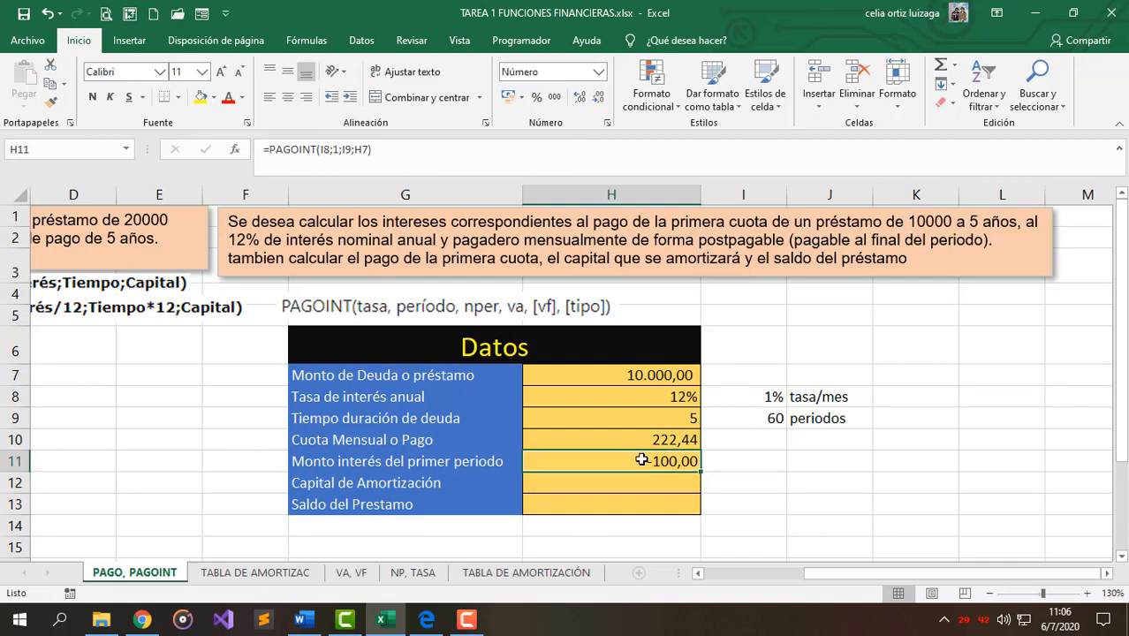
double_click(642, 460)
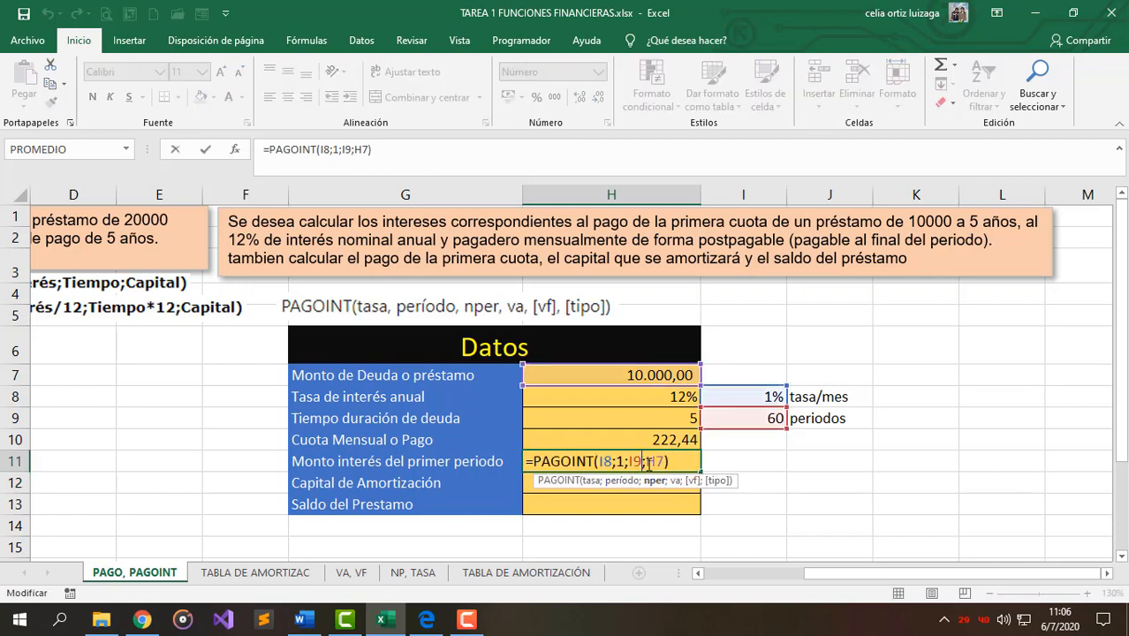
click(646, 461)
text(-)
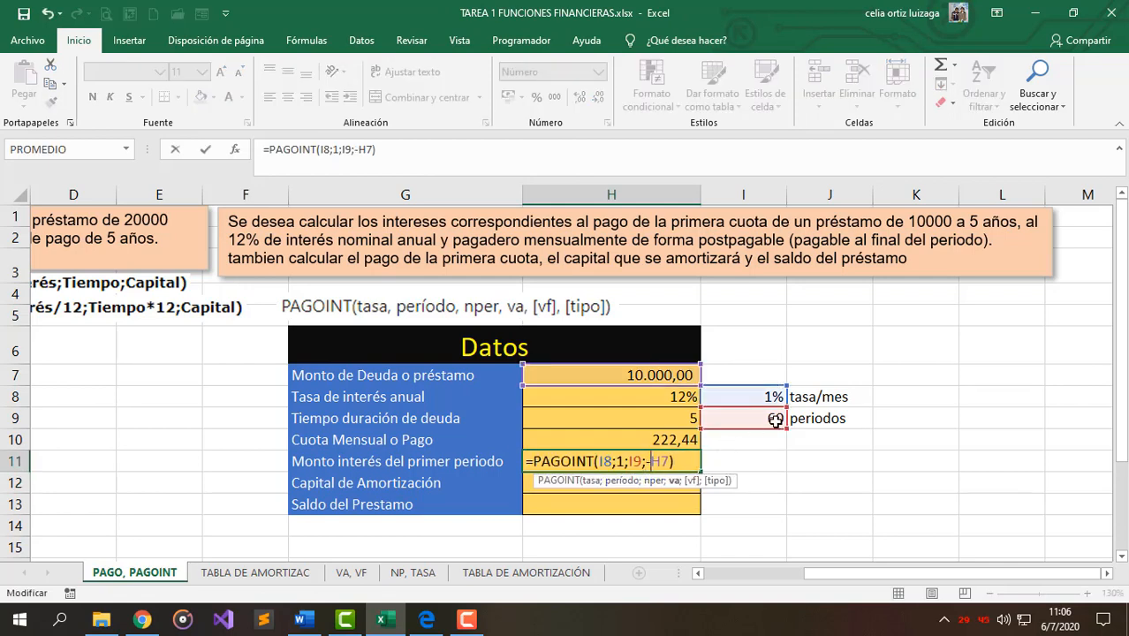
key(Return)
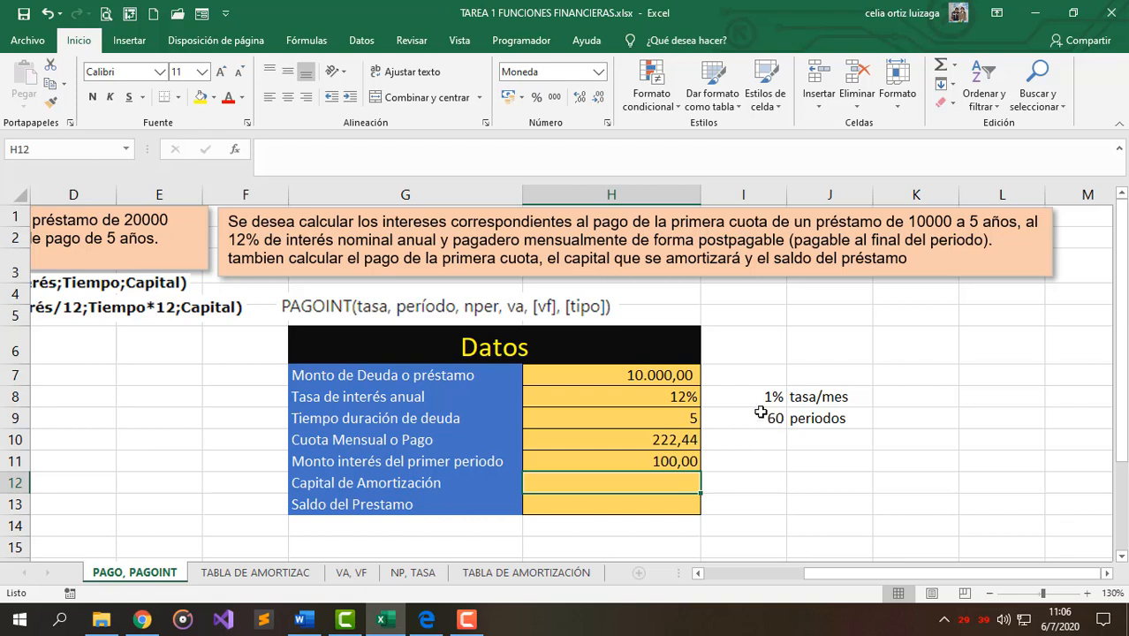
- Compare the monthly payment in H10 and first-period interest in H11 with the loan amount in H7, ending on the amortization capital cell H12
click(656, 445)
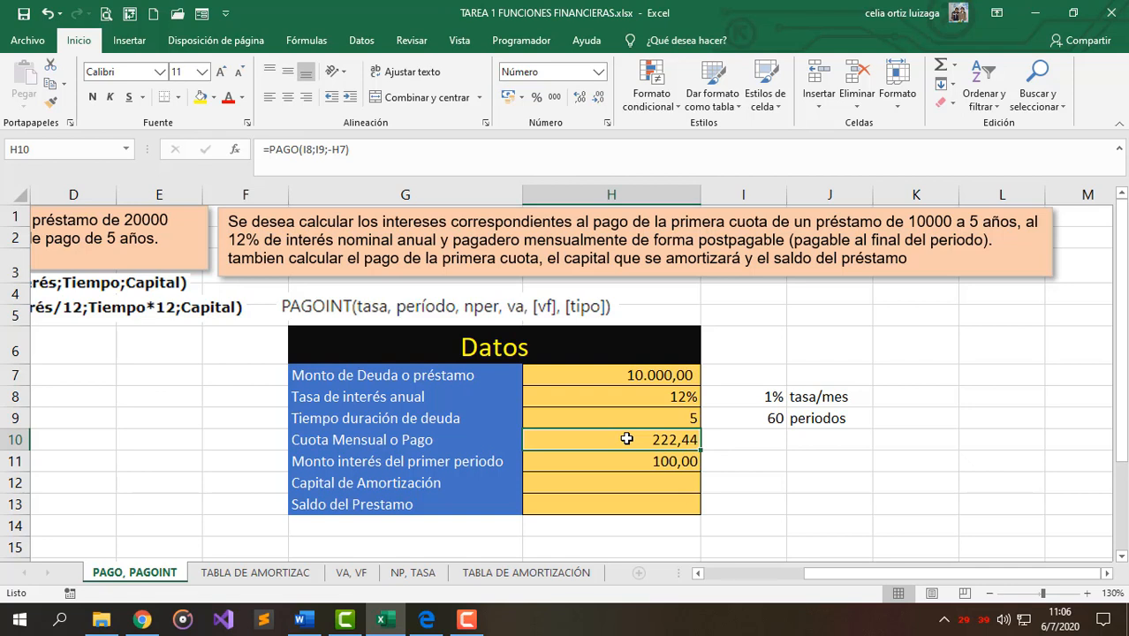
click(627, 463)
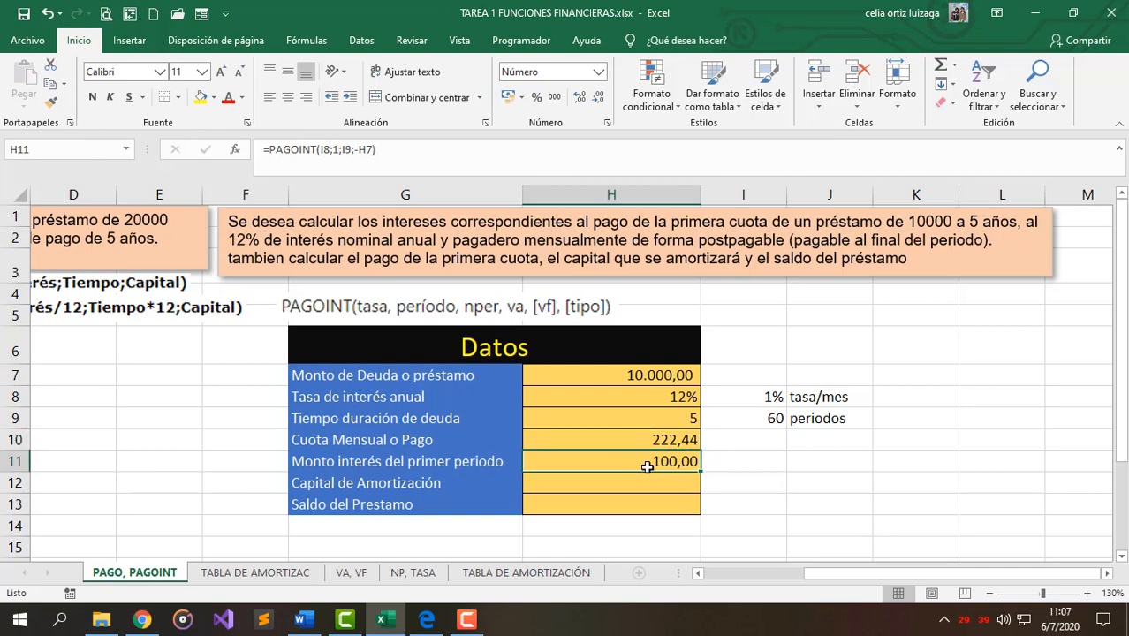
click(650, 374)
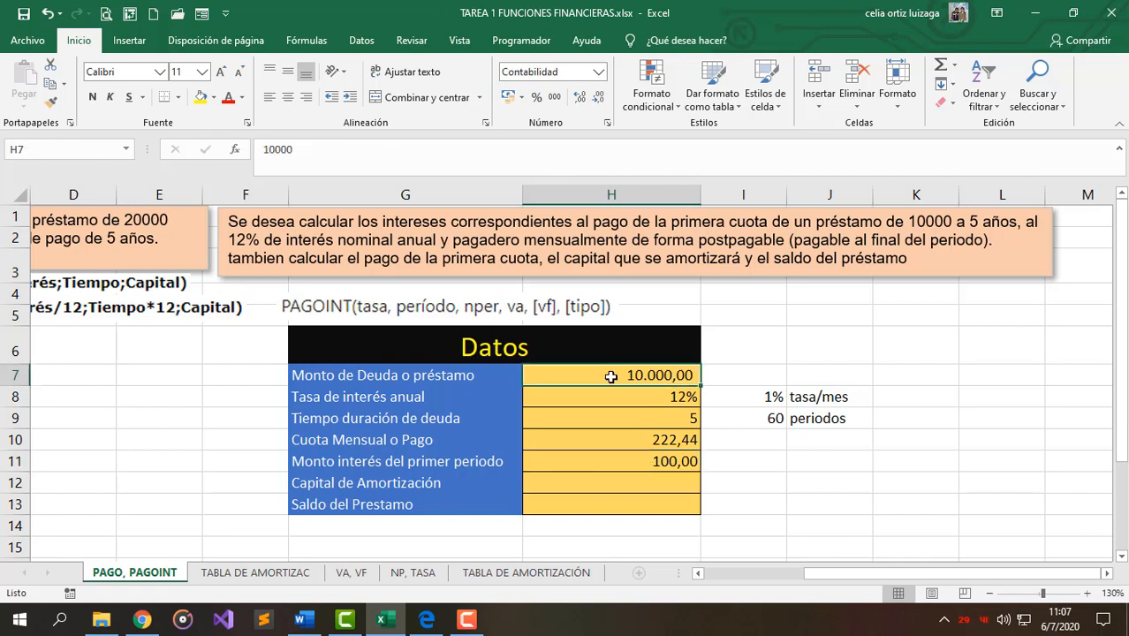
click(651, 459)
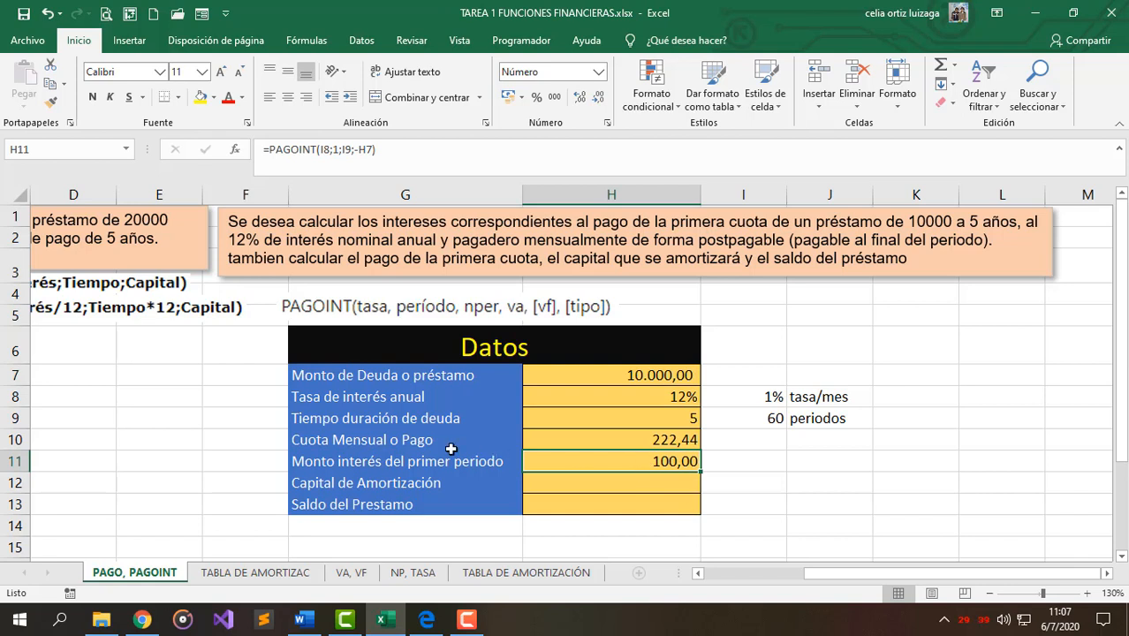
click(614, 436)
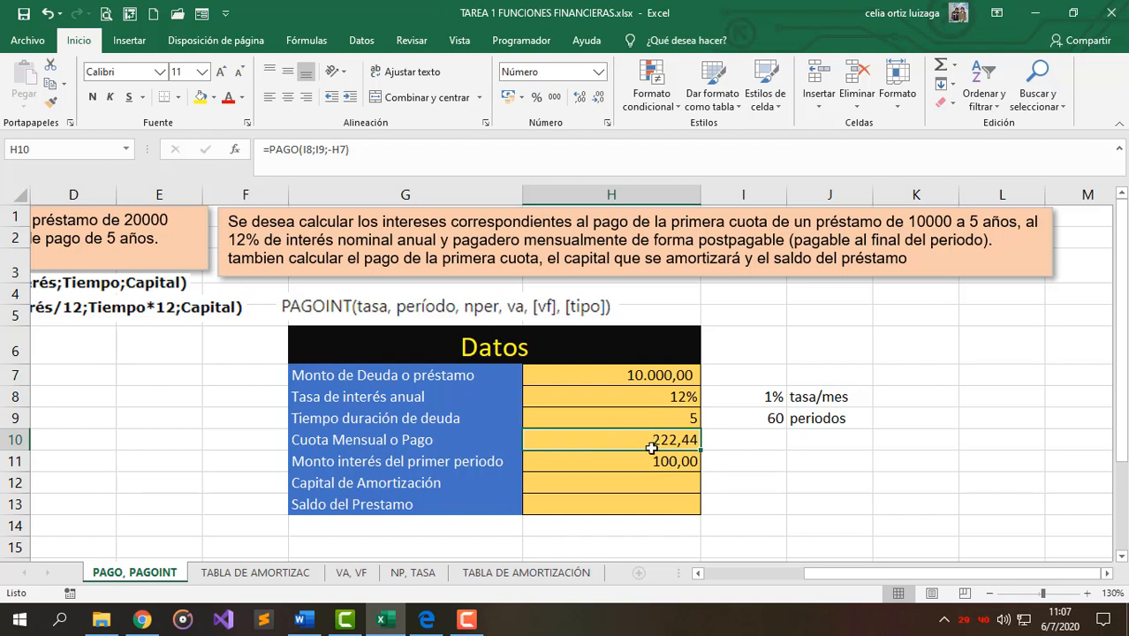
click(647, 458)
click(642, 447)
click(644, 459)
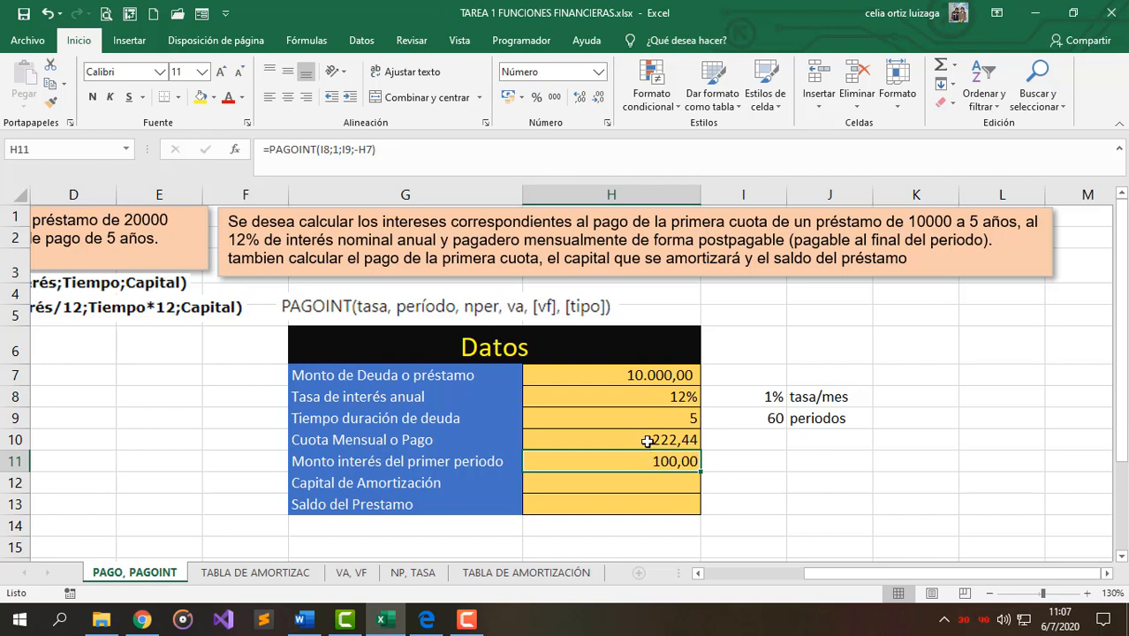
click(647, 441)
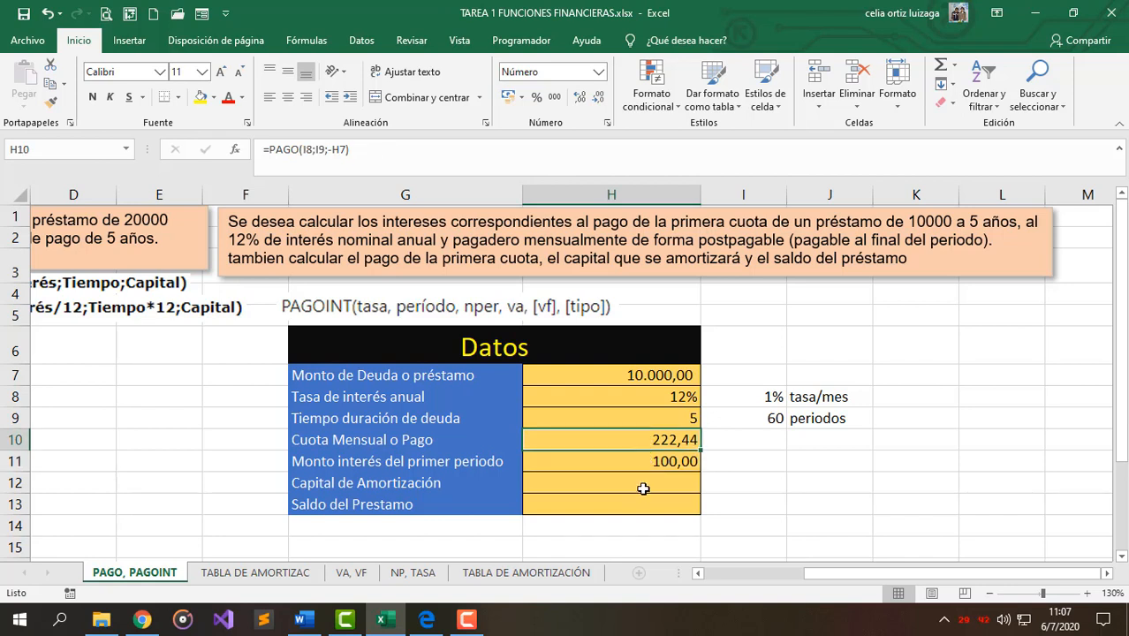
click(643, 484)
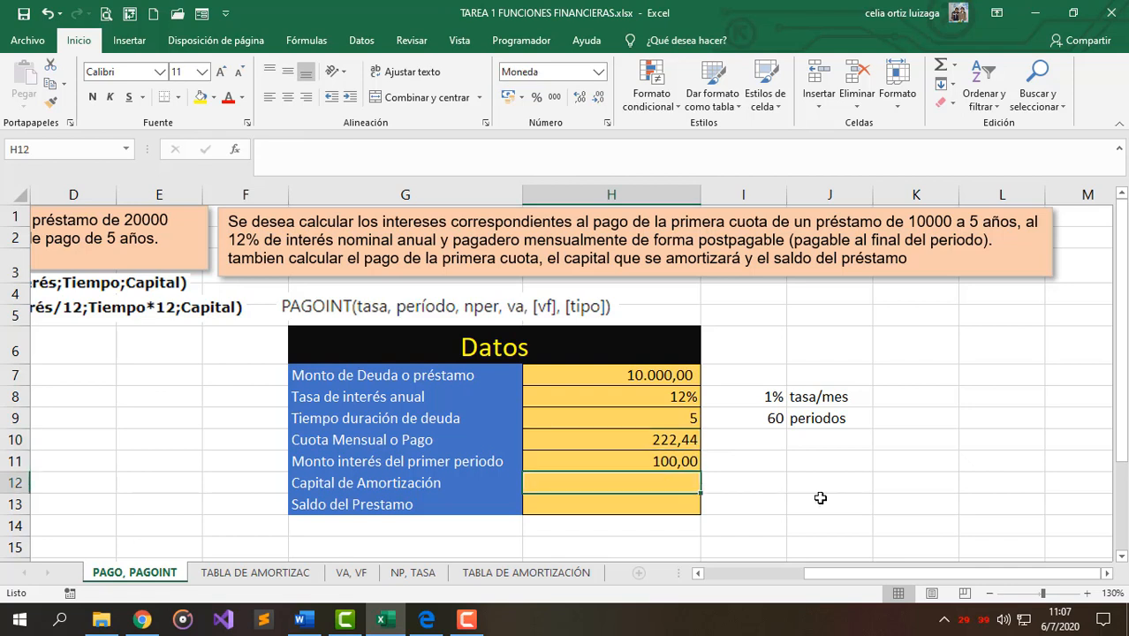
- Calculate the amortization capital in H12 with the formula =H10-H11, and clear the cell again
text(=)
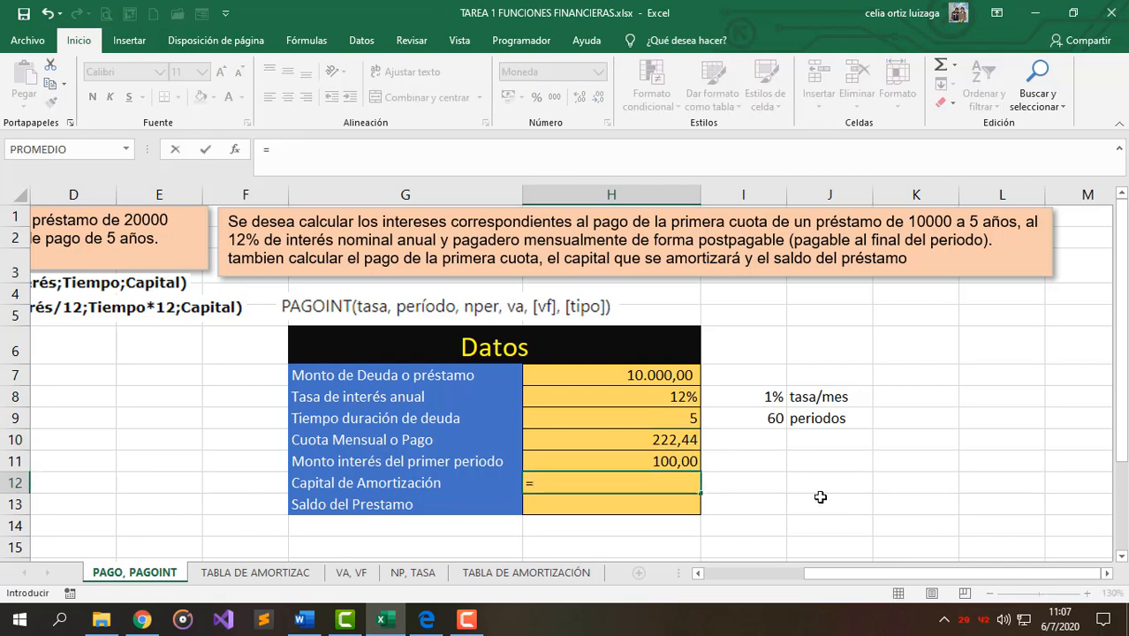
click(679, 439)
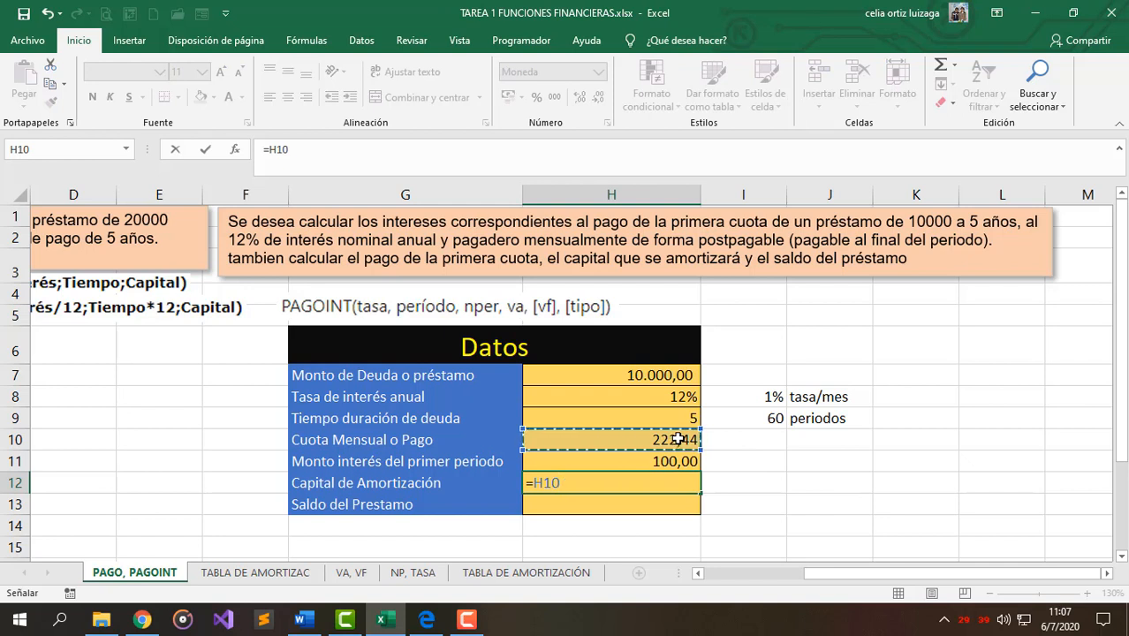
text(-)
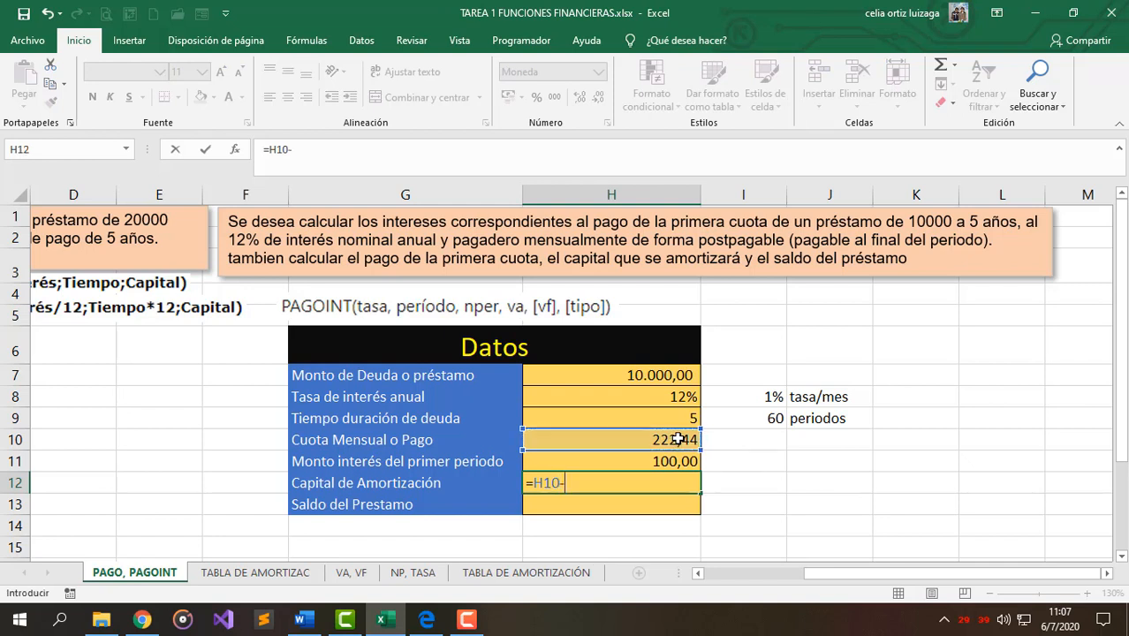
click(663, 463)
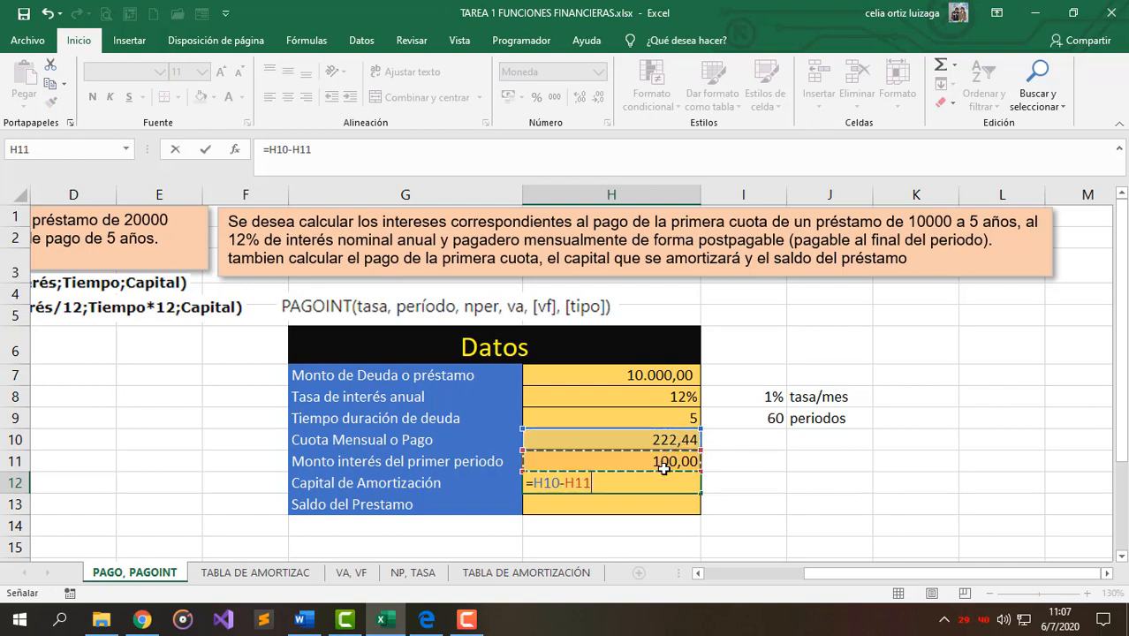
key(ctrl+Return)
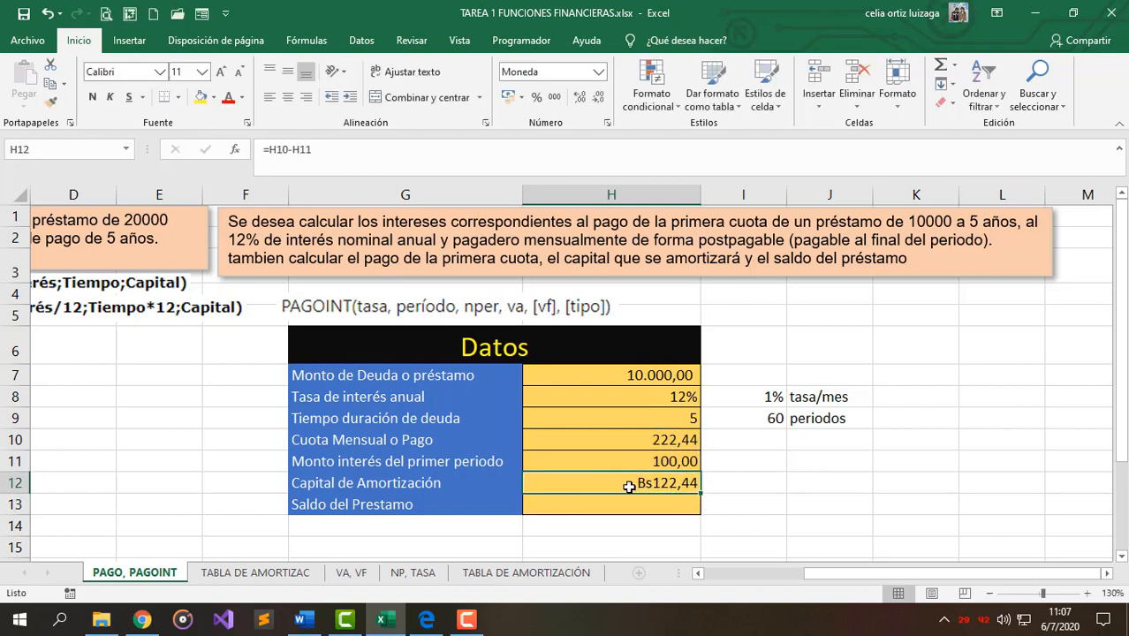
click(676, 462)
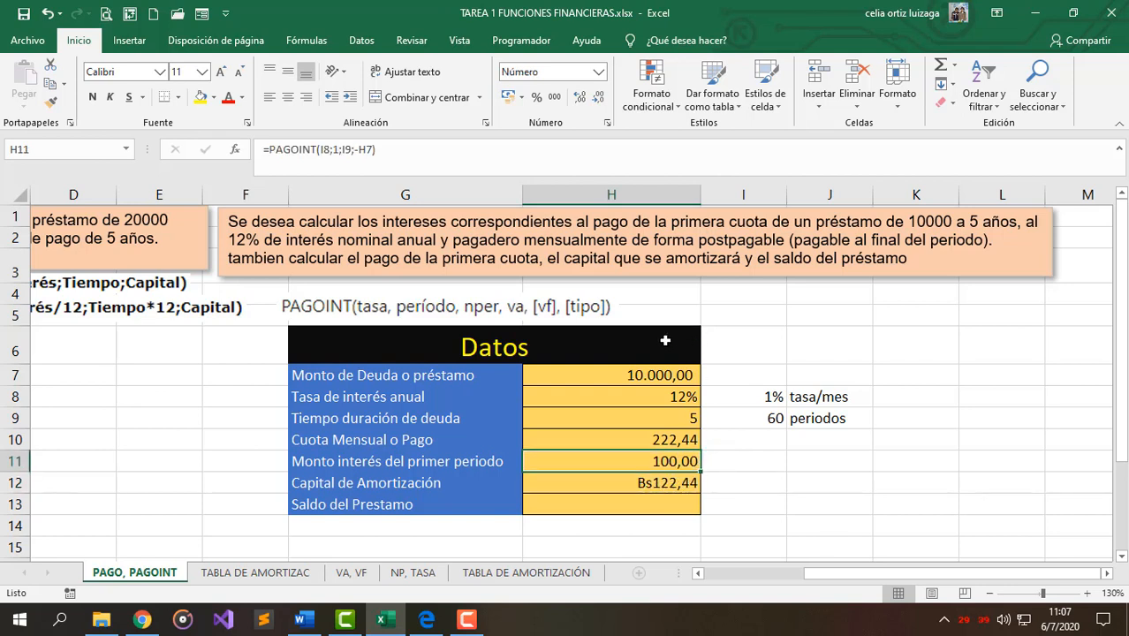
click(685, 487)
key(Delete)
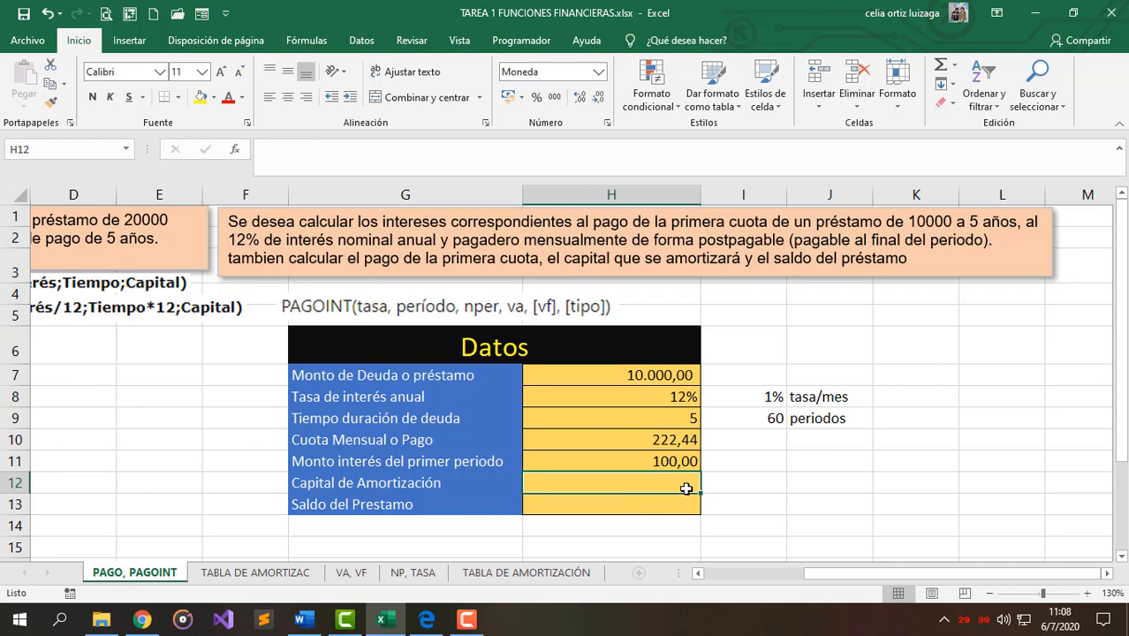
- Calculate the first period's amortization capital in H12 with the formula =PAGOPRIN(I8;1;I9;H7)
text(=)
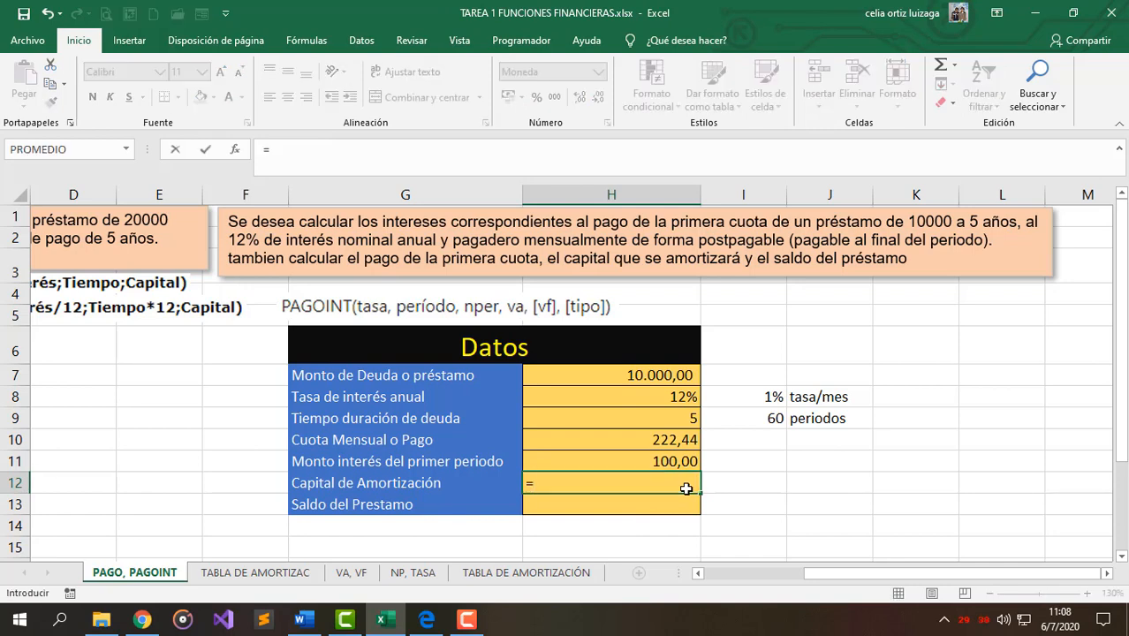
text(p)
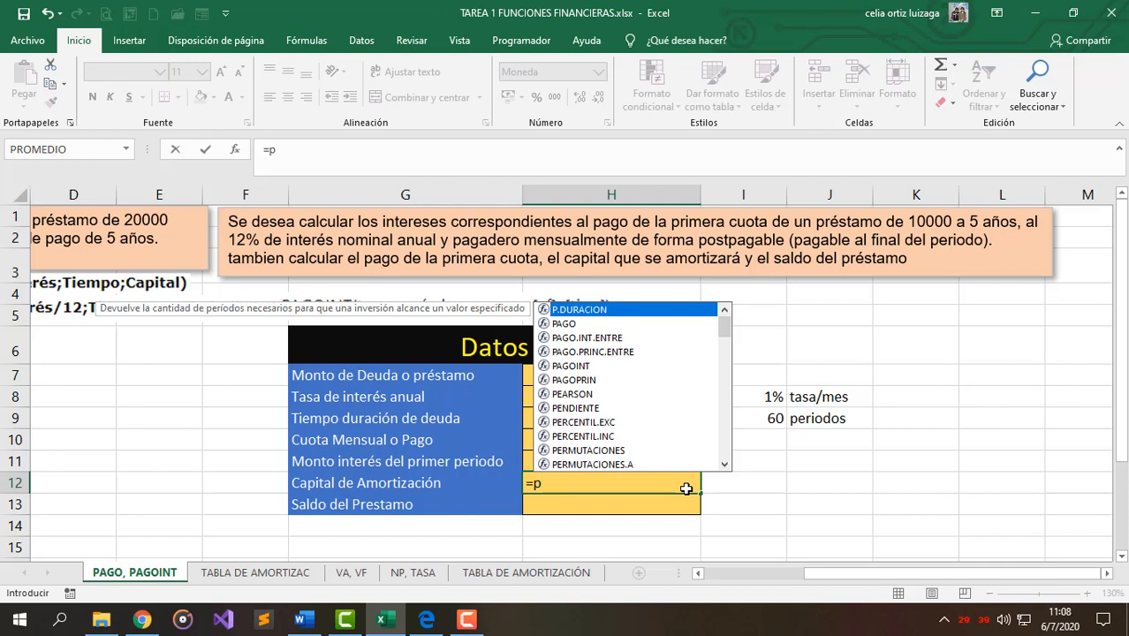
text(a)
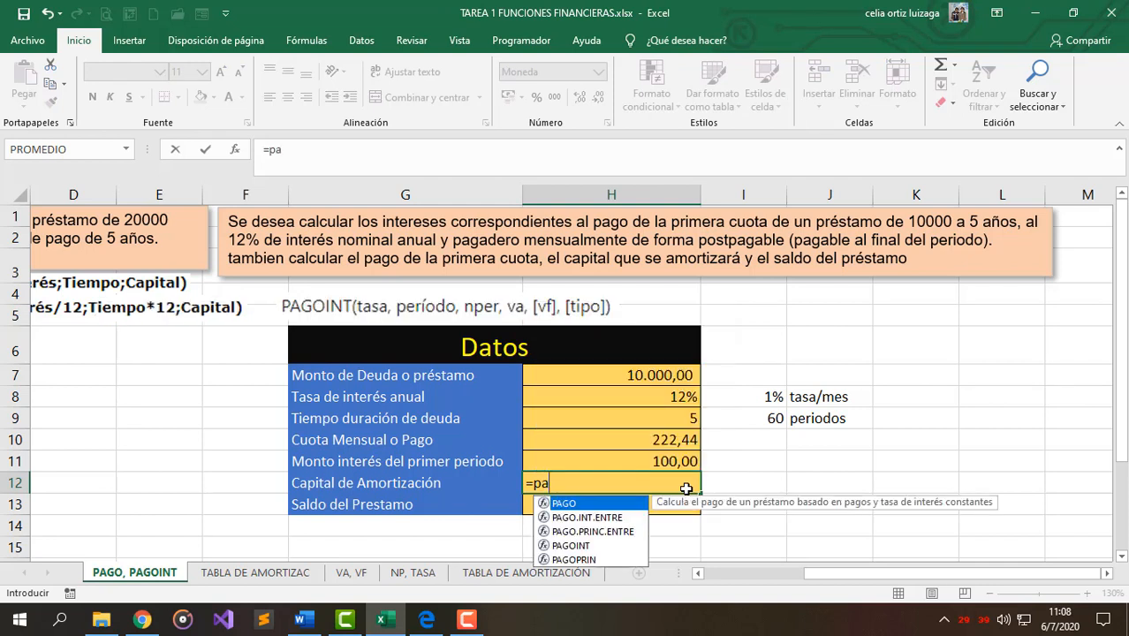
key(Down)
key(Down)
key(Down)
key(Down)
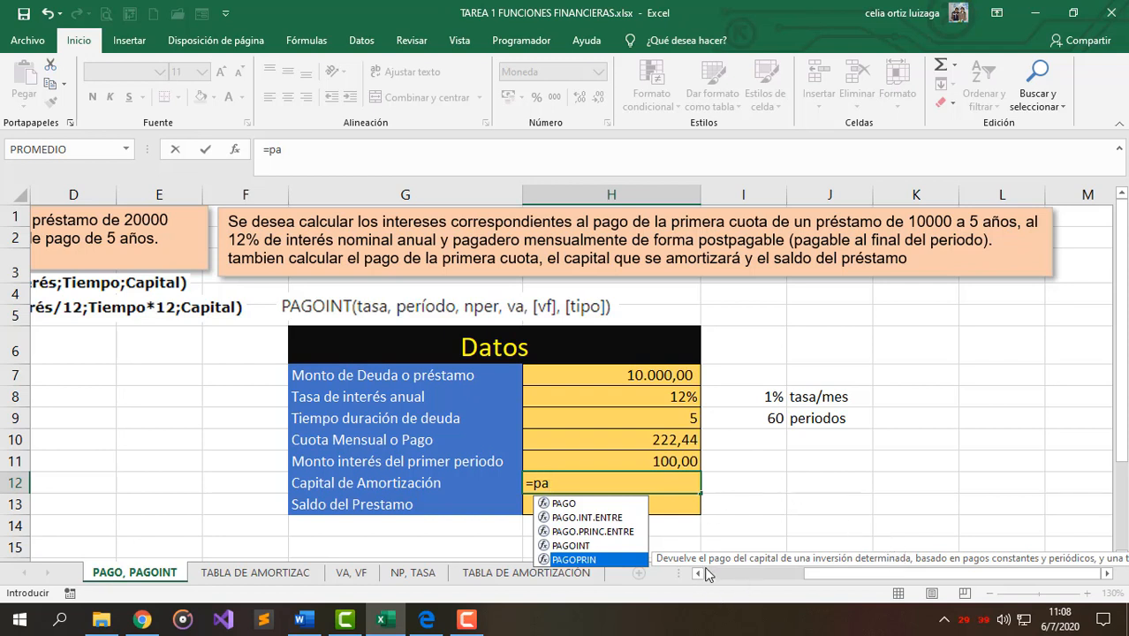
double_click(592, 560)
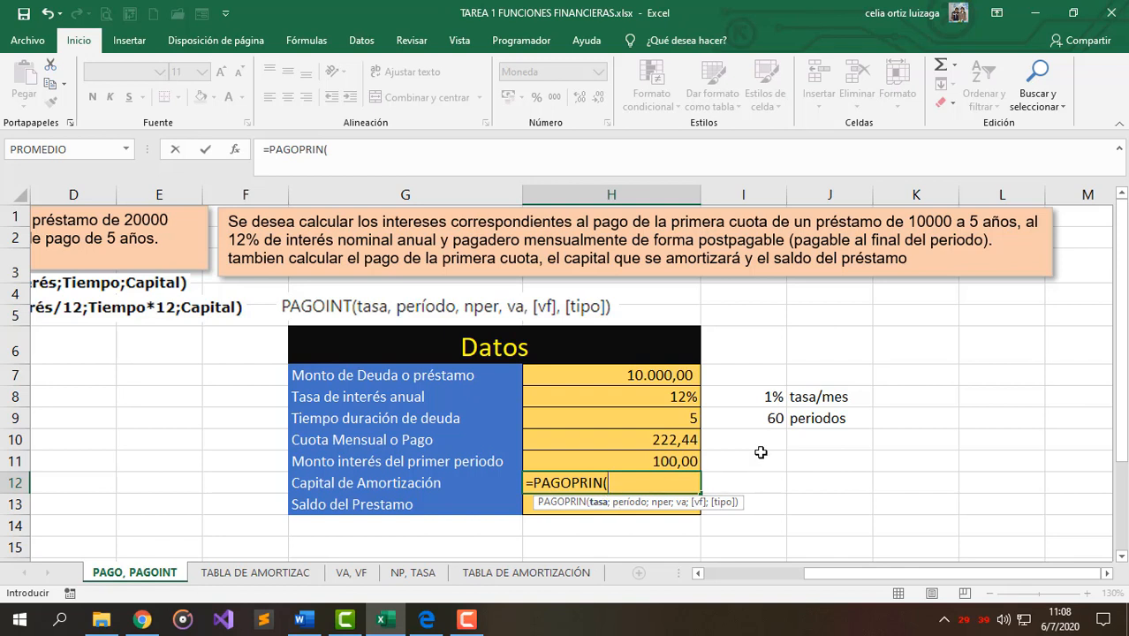
click(758, 398)
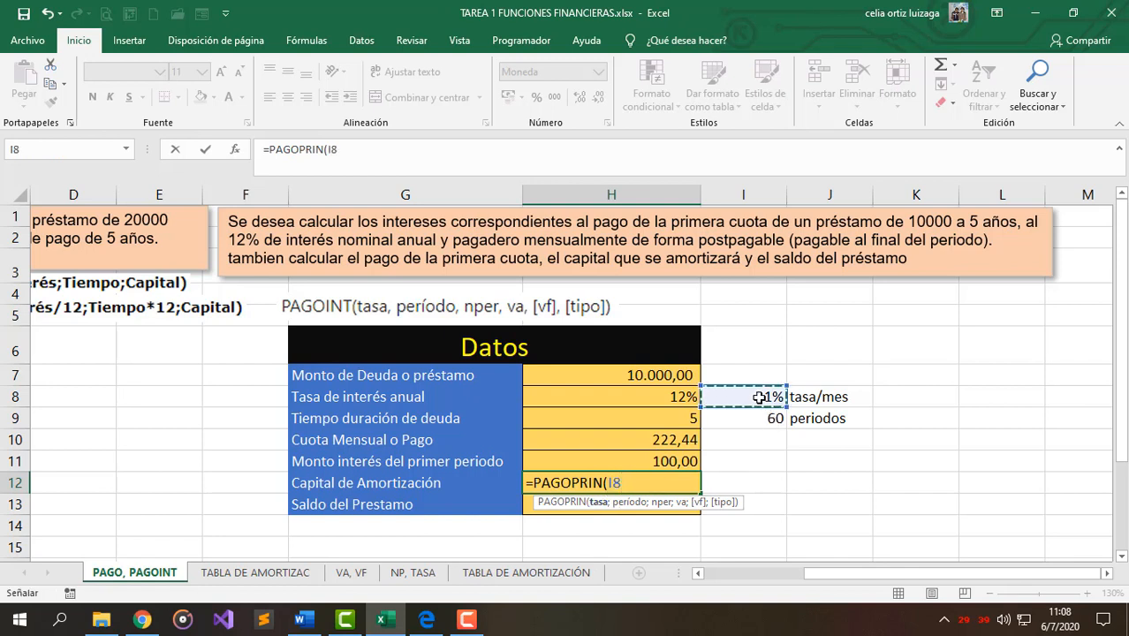
text(;1)
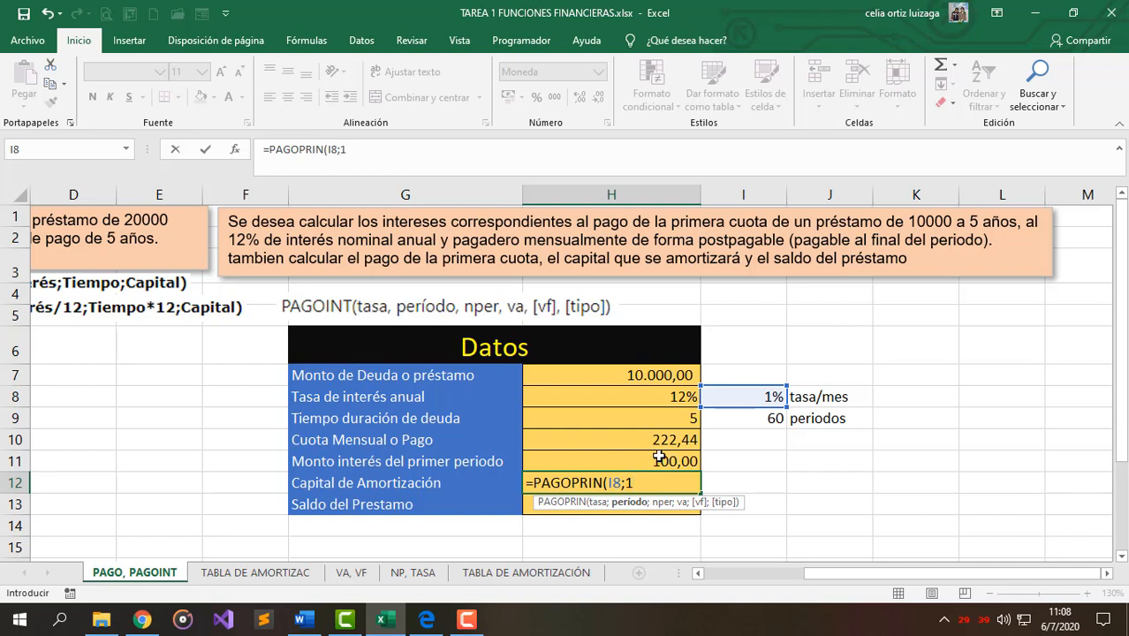
text(;)
click(730, 417)
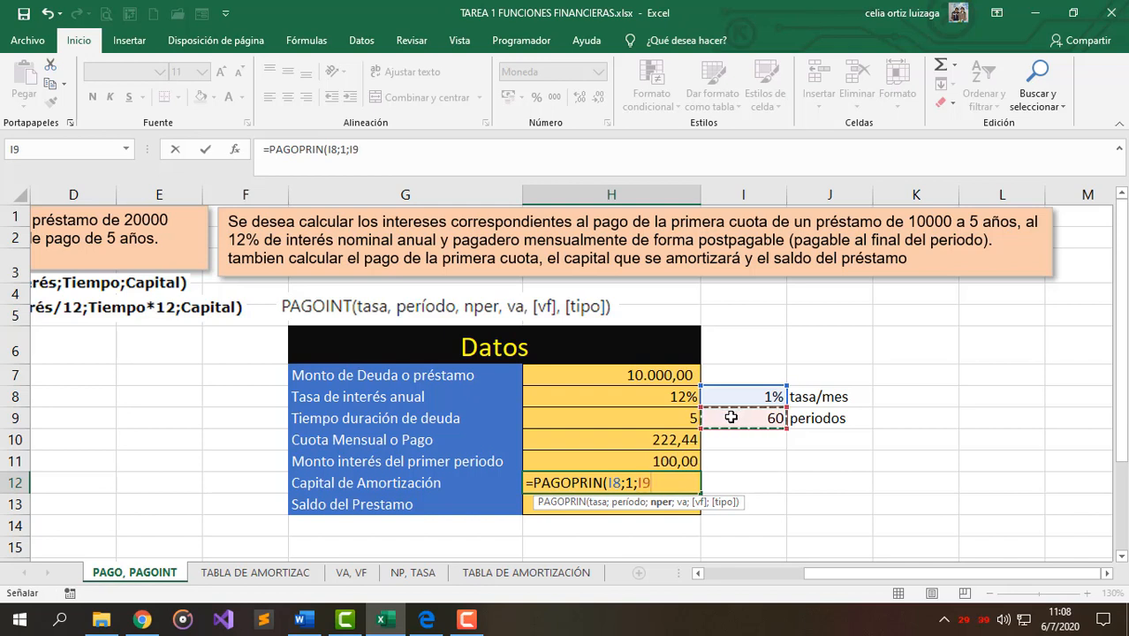
text(;)
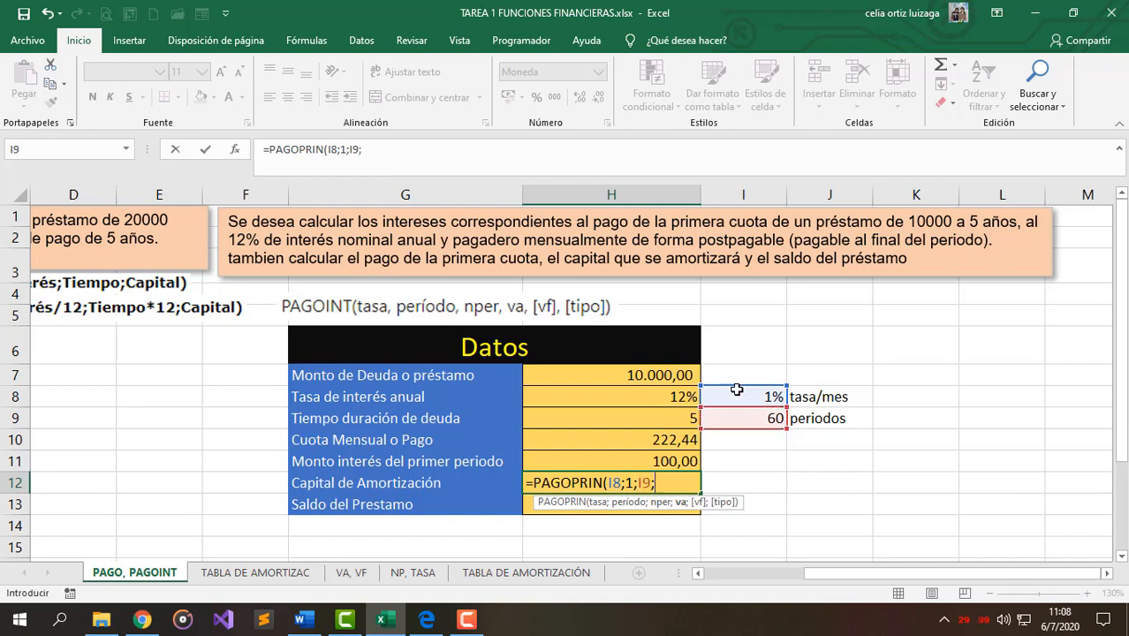
click(583, 376)
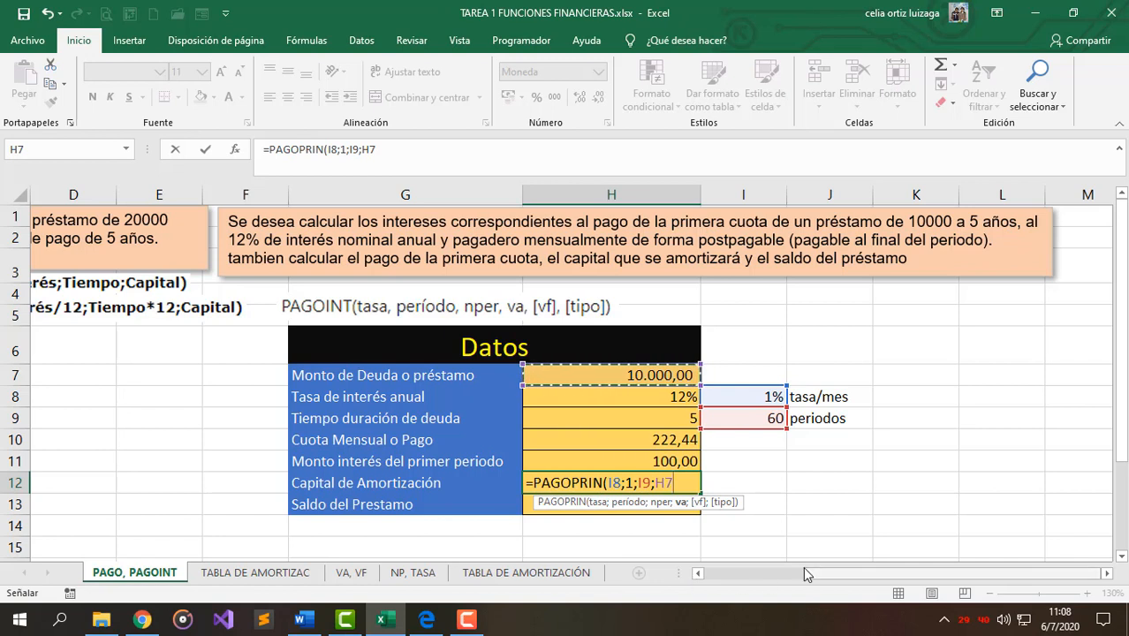
text())
key(Return)
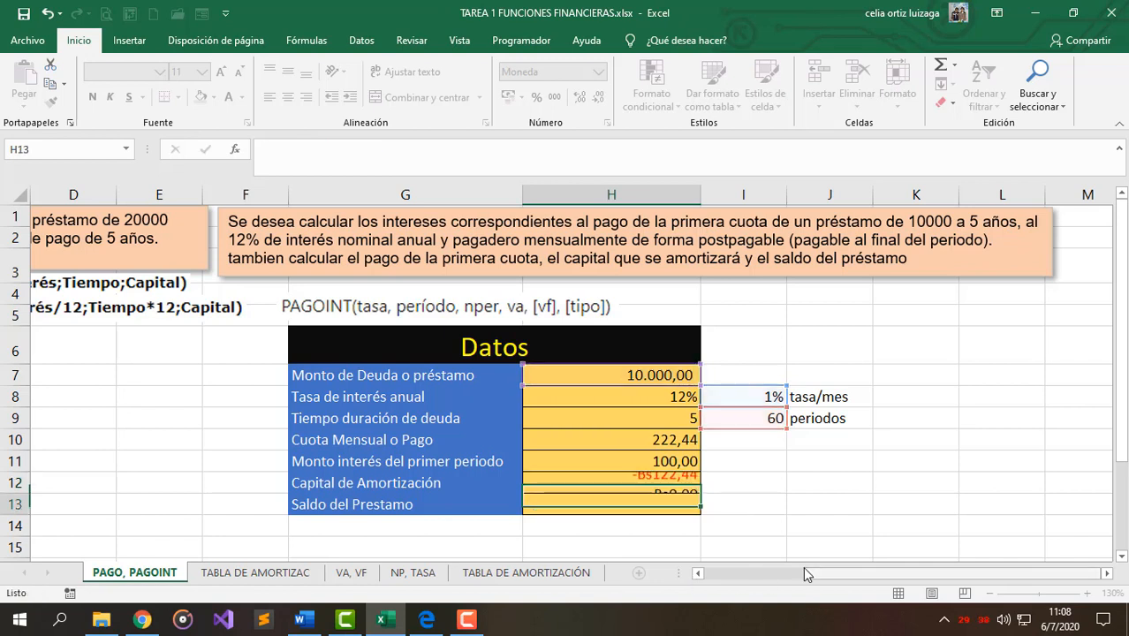
- Make the loan amount argument negative in the H12 capital formula, giving =PAGOPRIN(I8;1;I9;-H7)
click(672, 485)
click(649, 445)
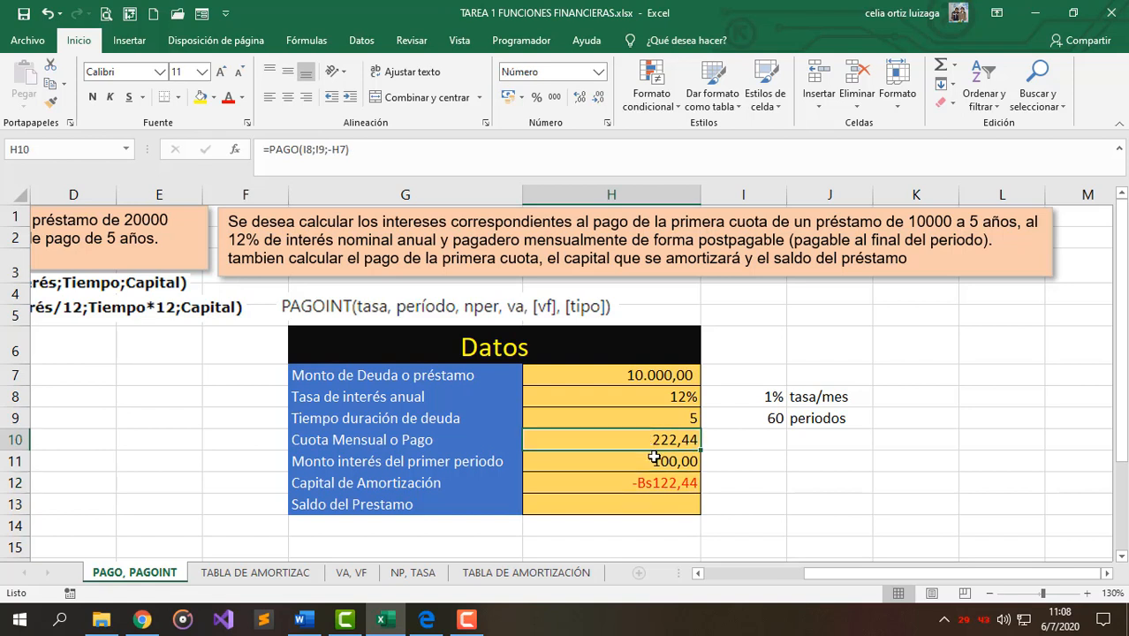
click(653, 456)
click(654, 442)
click(637, 461)
click(642, 488)
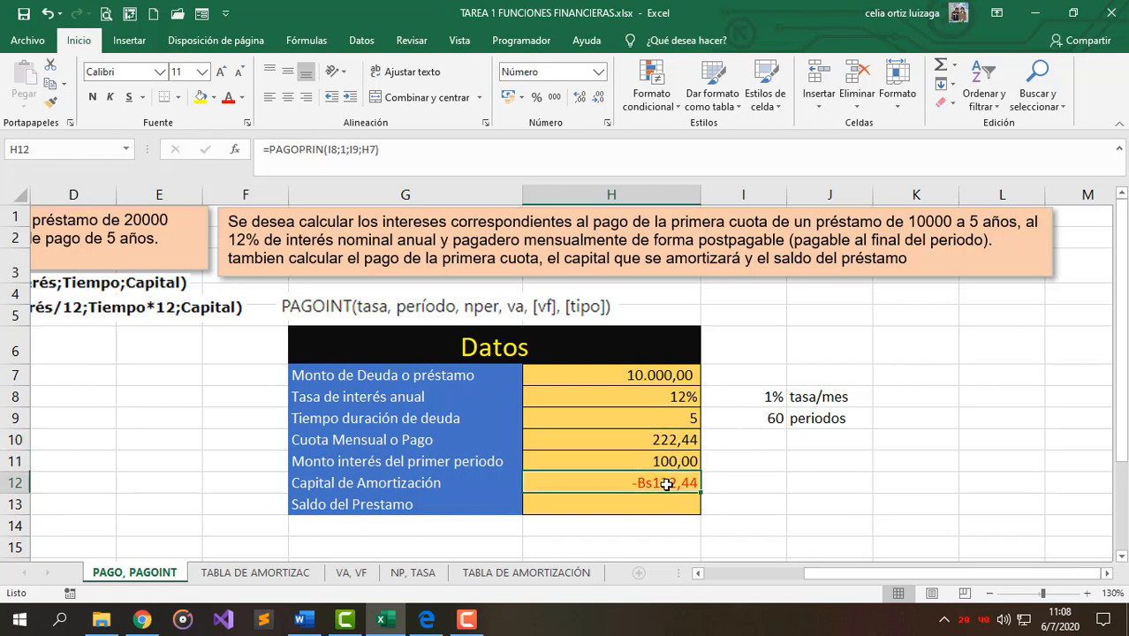
double_click(646, 484)
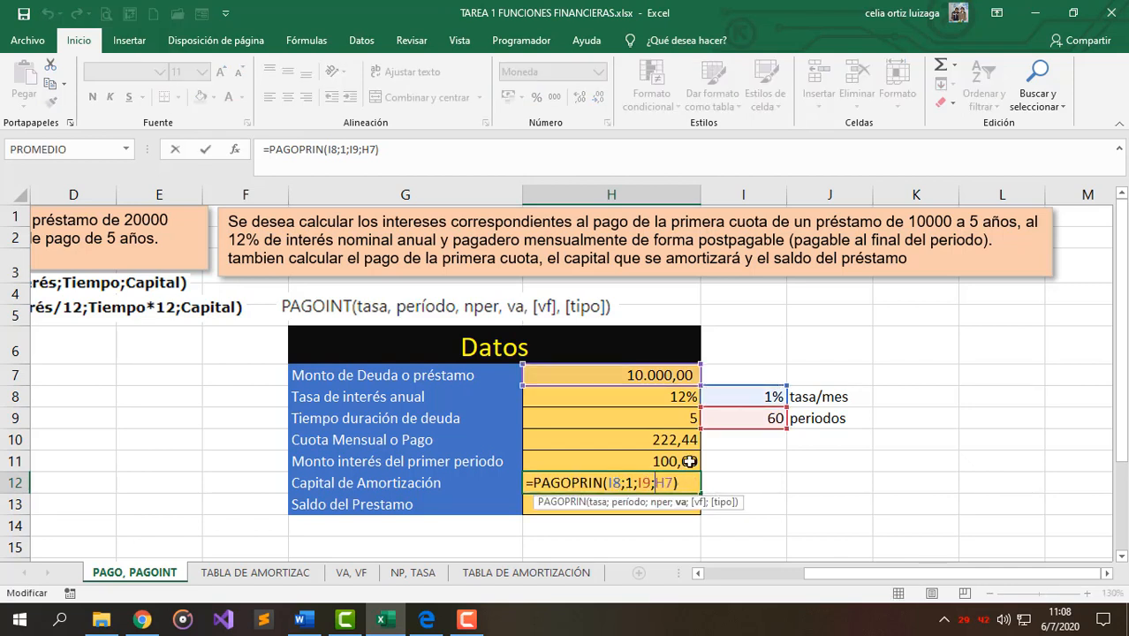
text(-)
key(Return)
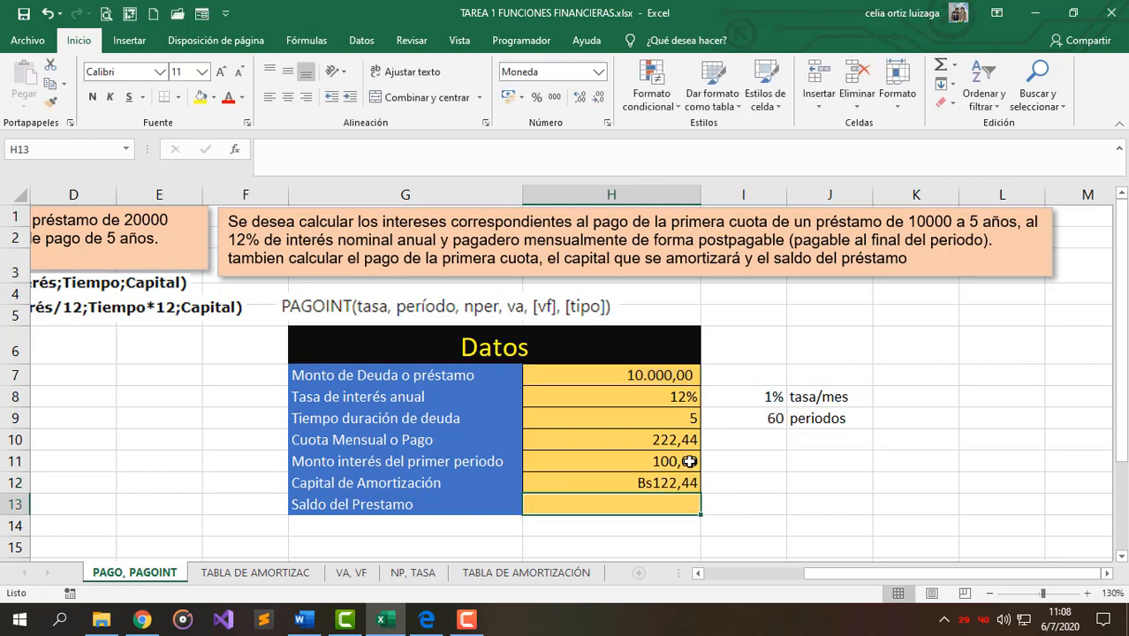
- Format the amortization capital in H12 with the thousands separator style, without a currency symbol
click(625, 482)
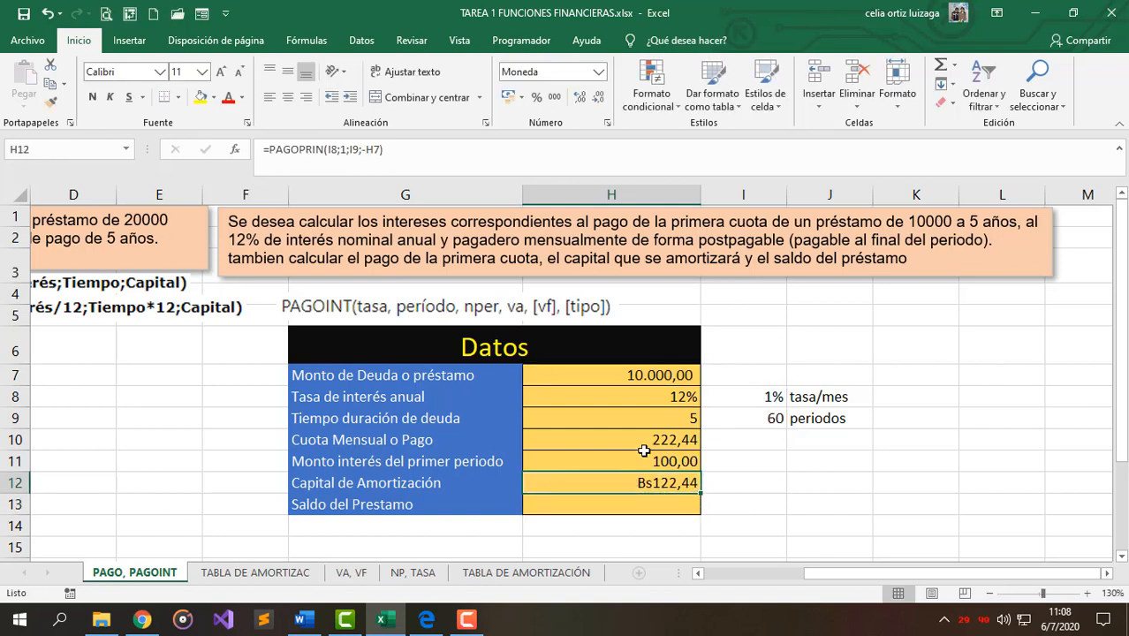
click(554, 99)
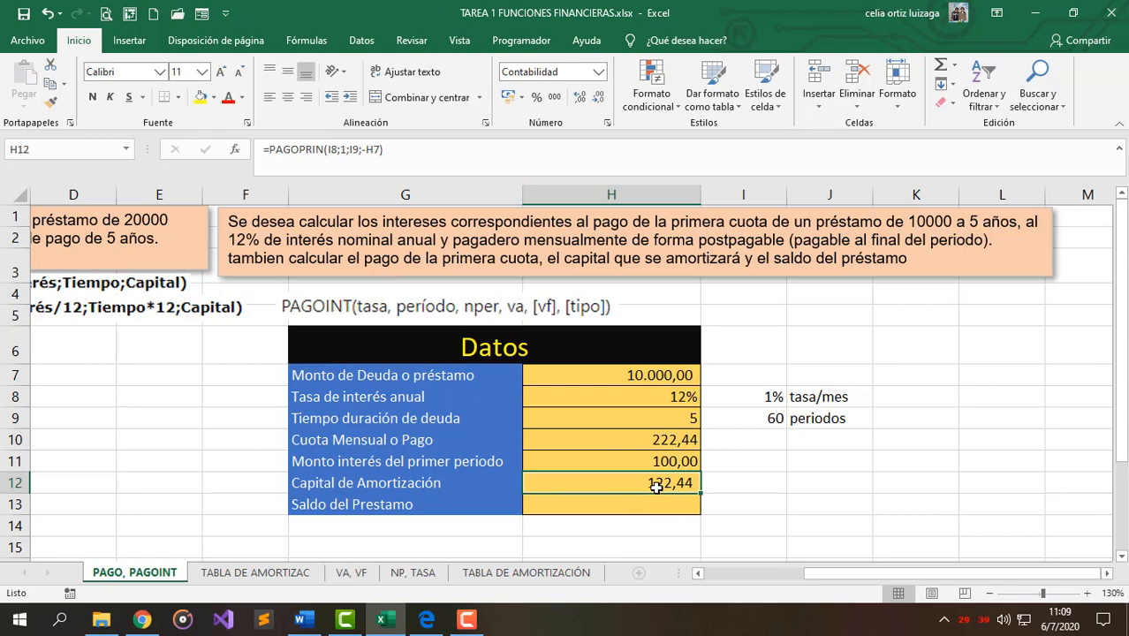
click(617, 375)
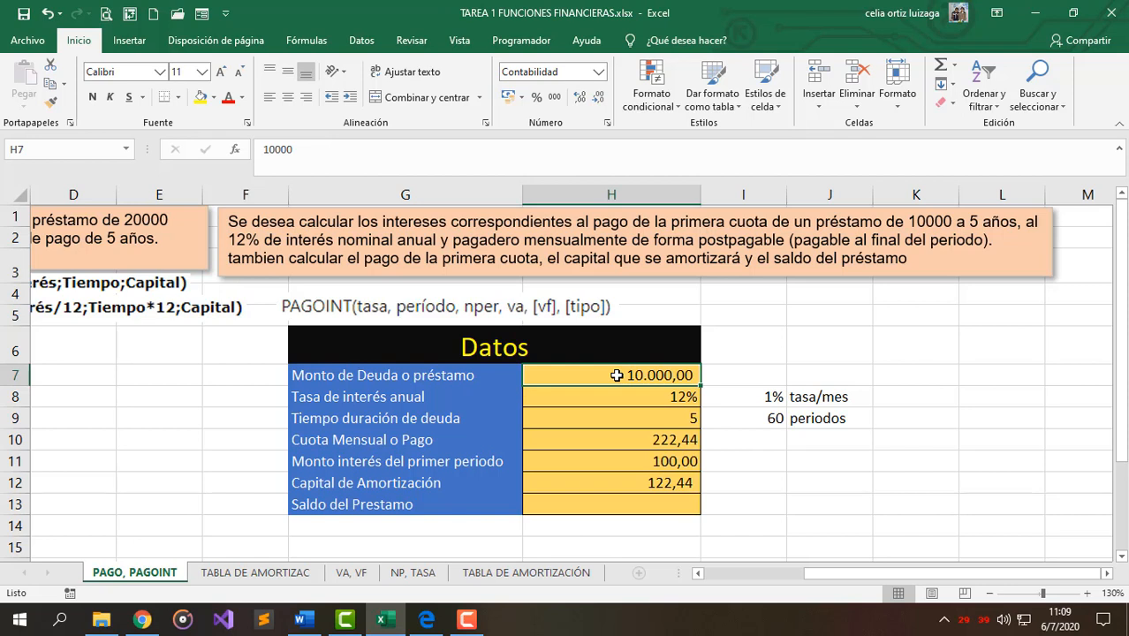
click(655, 482)
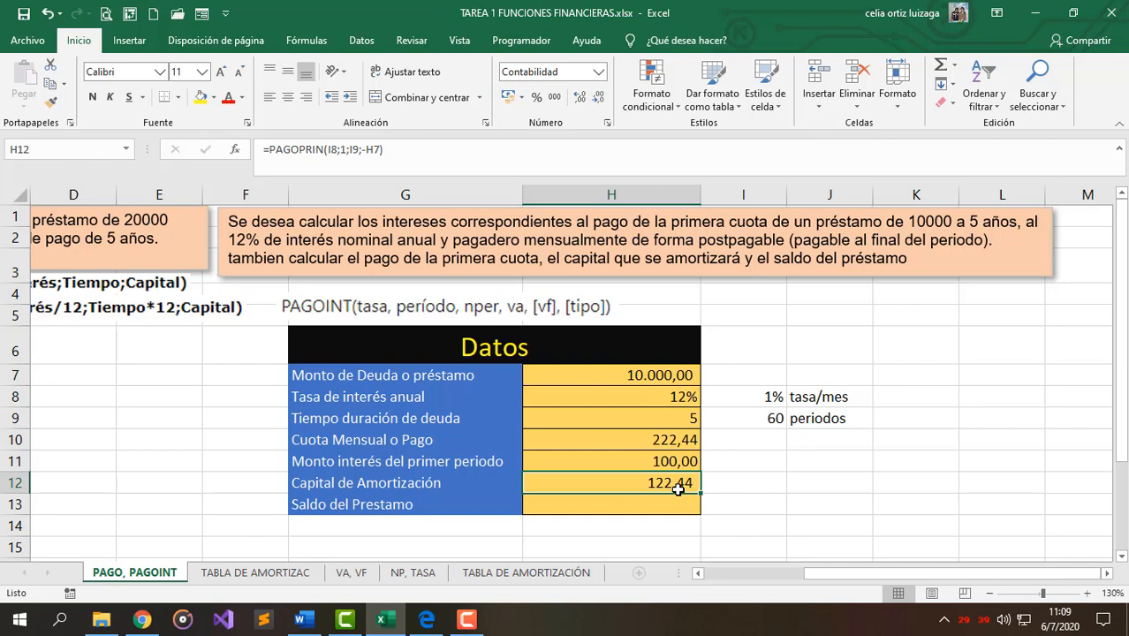
- Test the loan balance calculation in the spare cell J12 with =H7-H12, and clear that cell
click(822, 485)
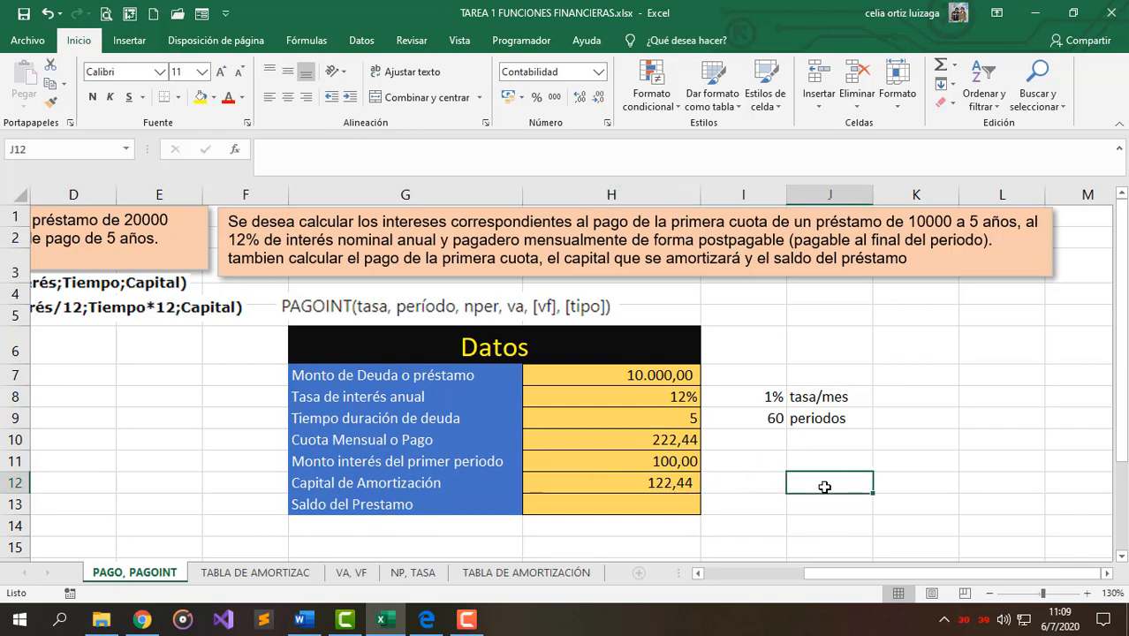
text(=)
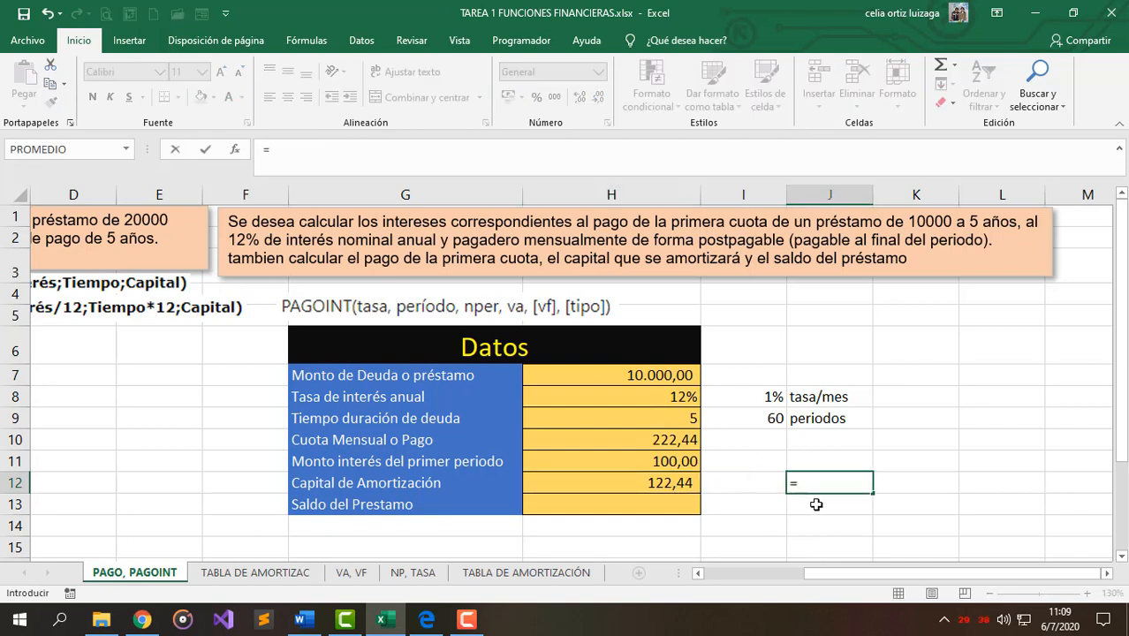
click(661, 374)
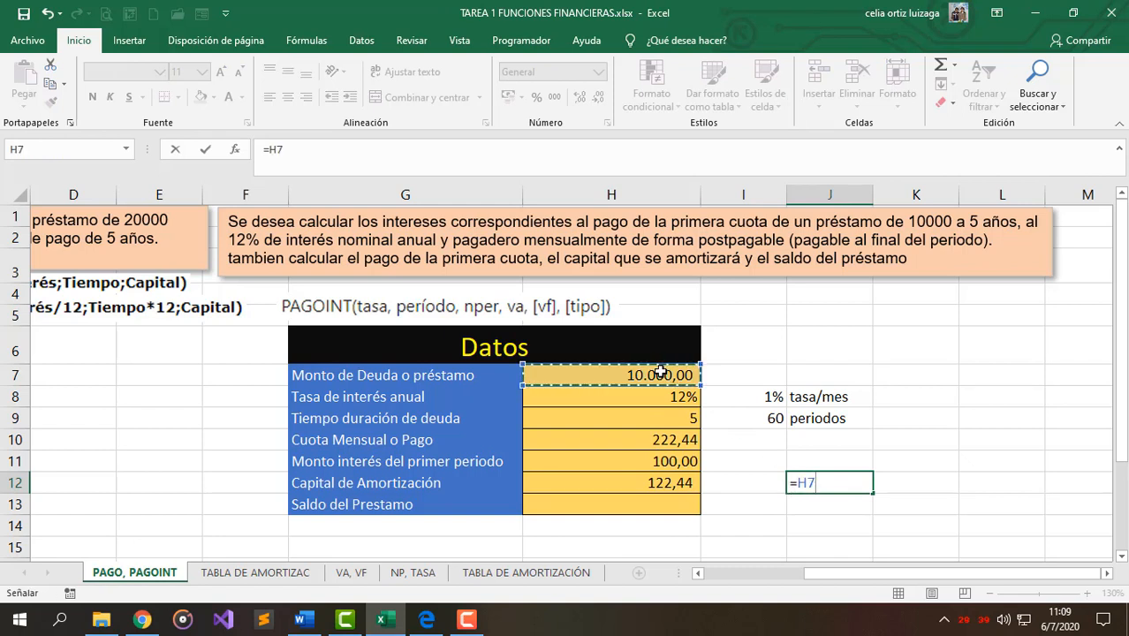
text(-)
click(668, 483)
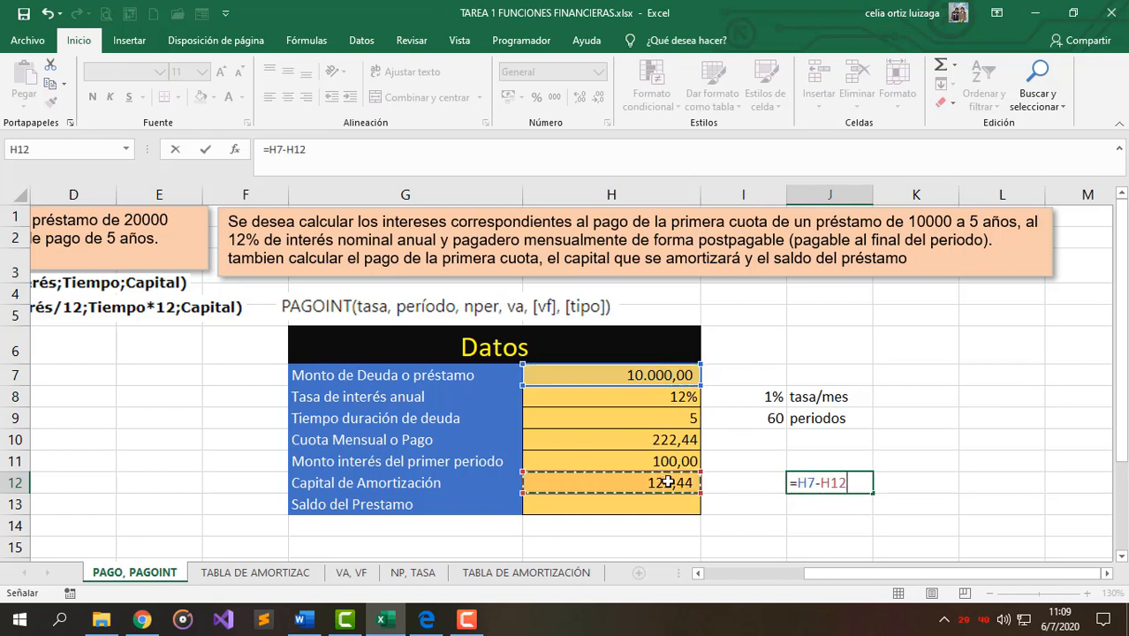
key(Return)
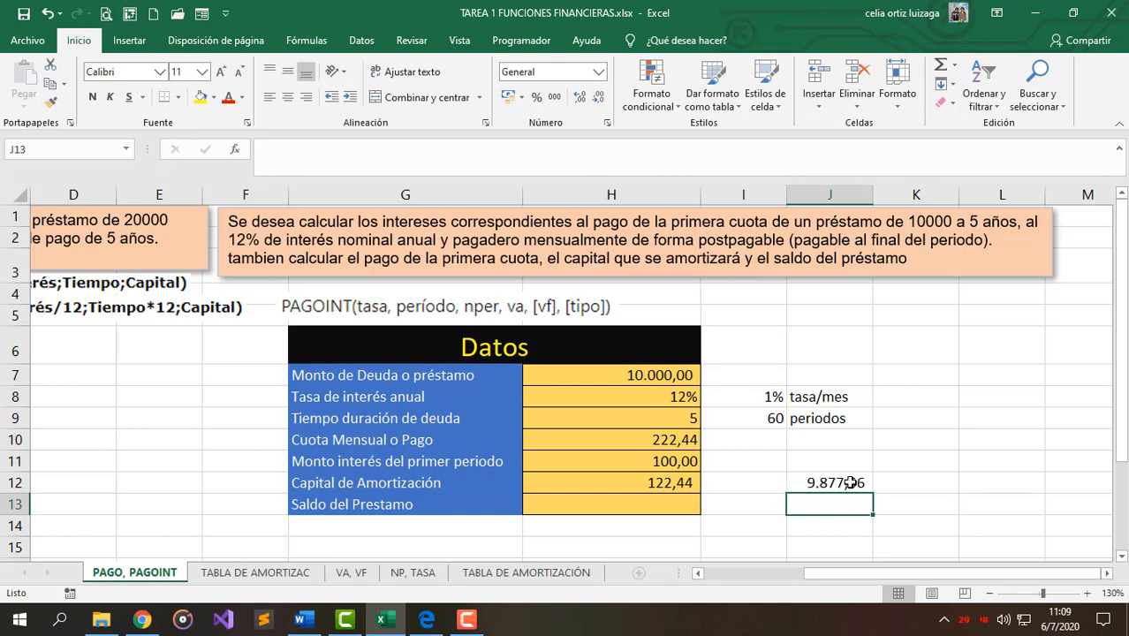
click(861, 484)
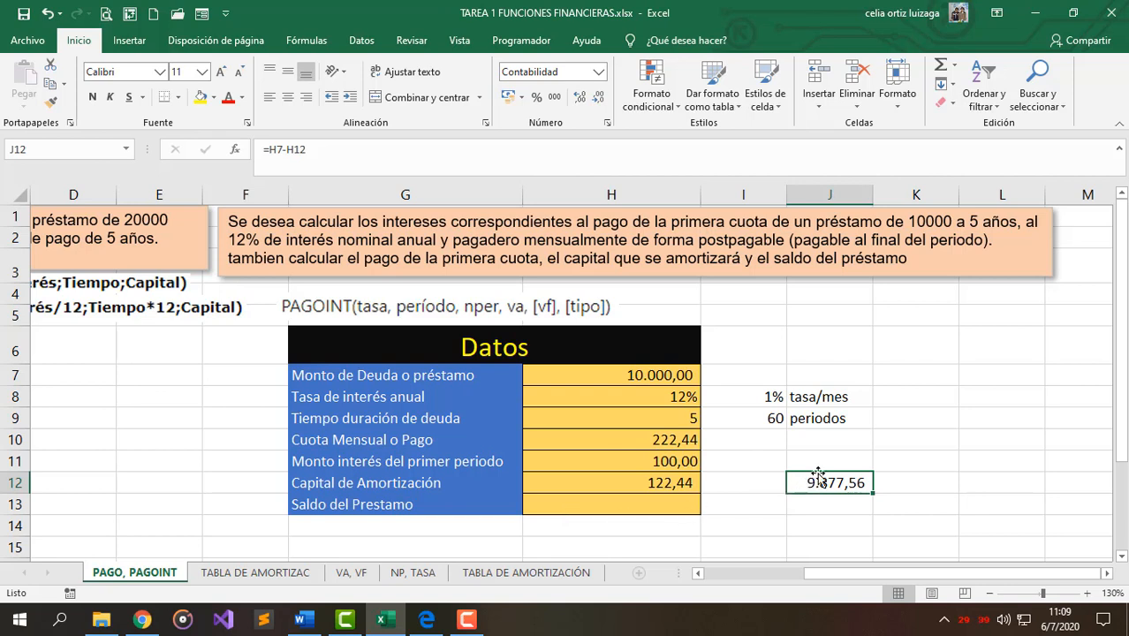
key(Delete)
- Calculate the loan balance (Saldo del Prestamo) in H13 with the formula =H7-H12
key(Down)
key(Left)
key(Left)
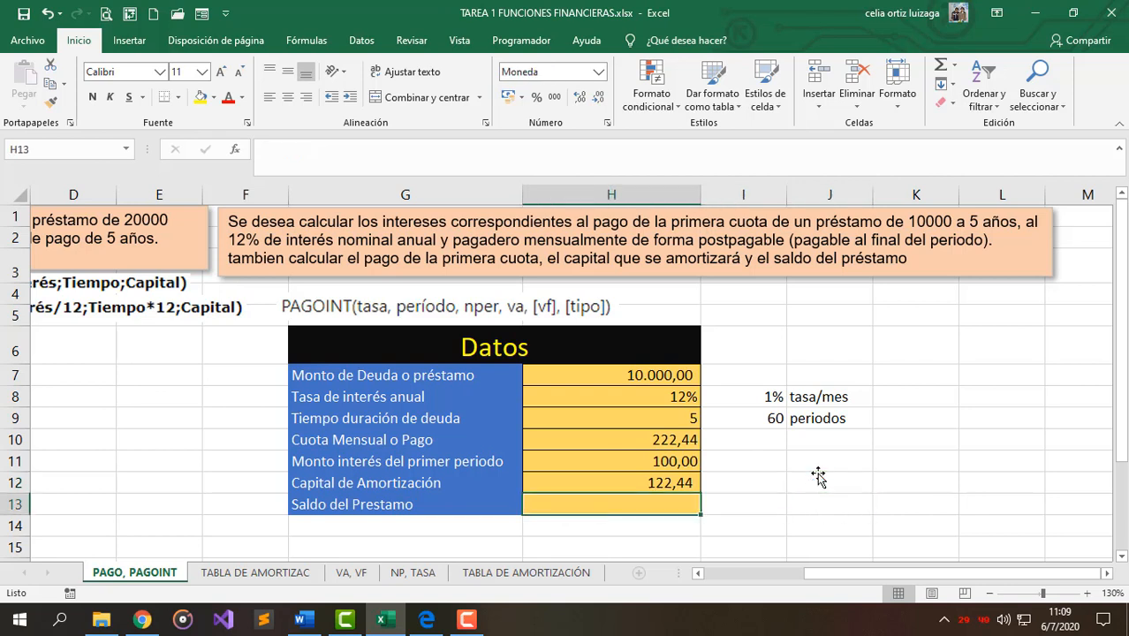
text(=)
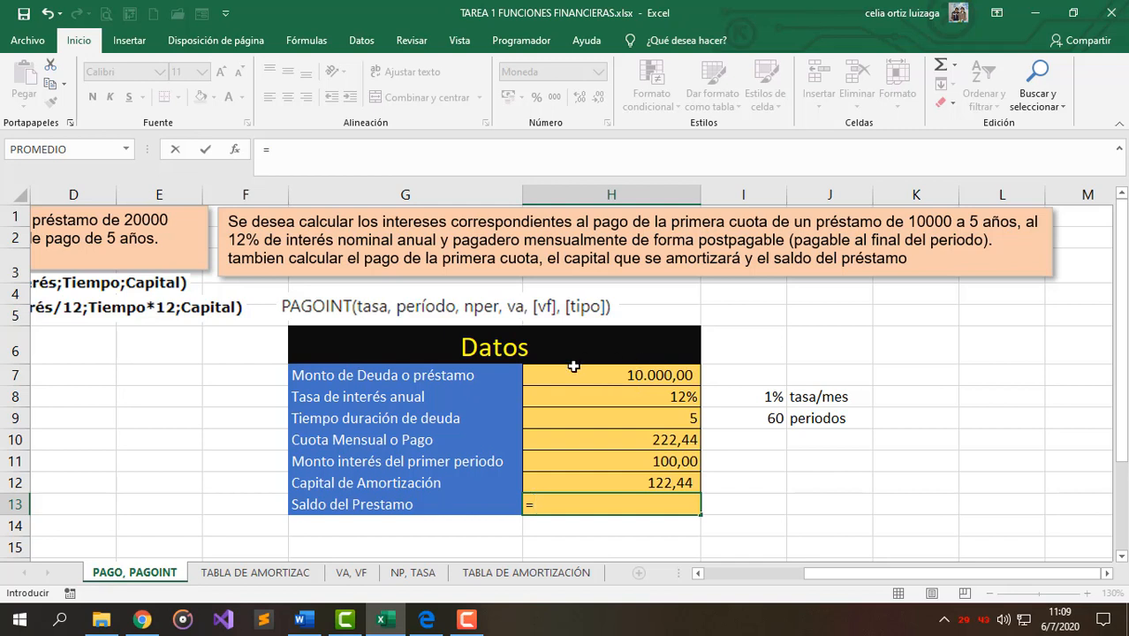
click(640, 375)
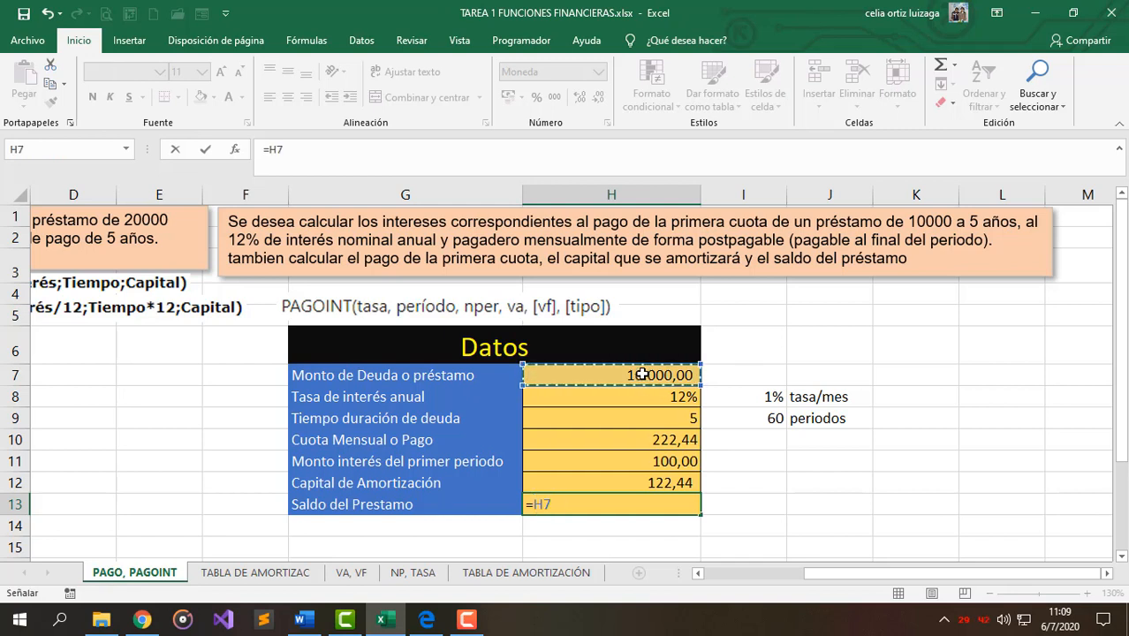
text(-)
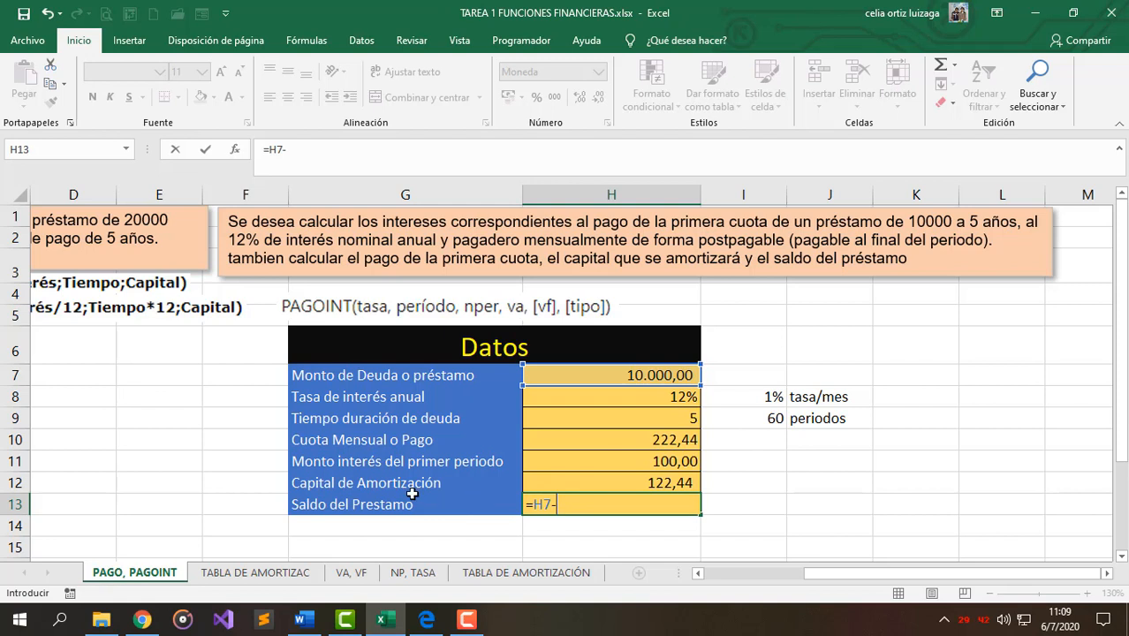
click(634, 484)
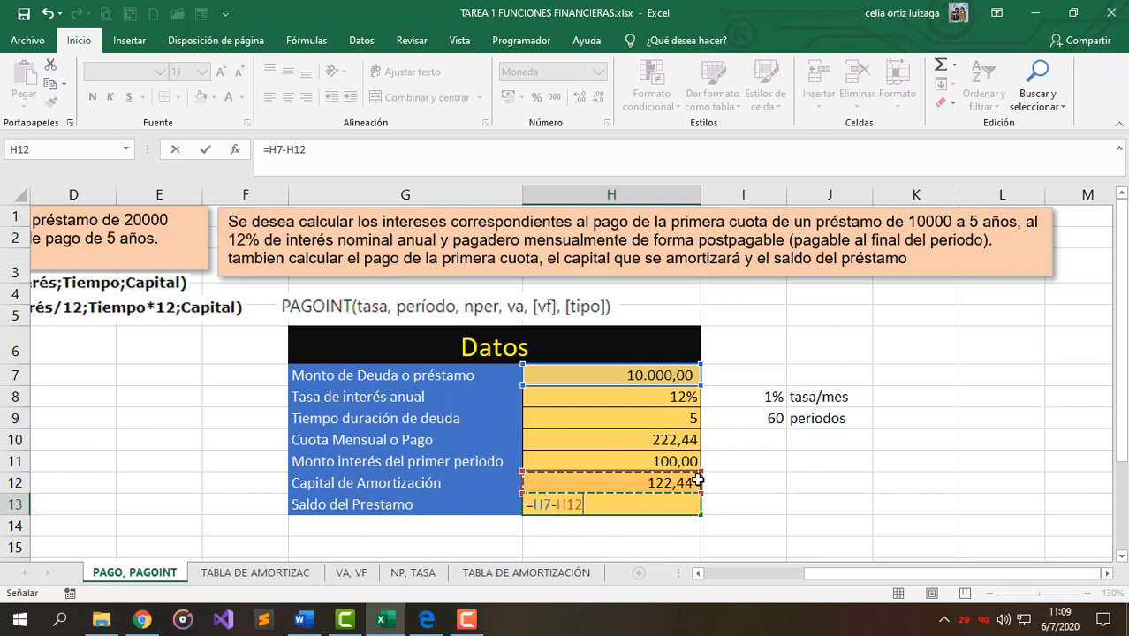
key(Return)
click(655, 504)
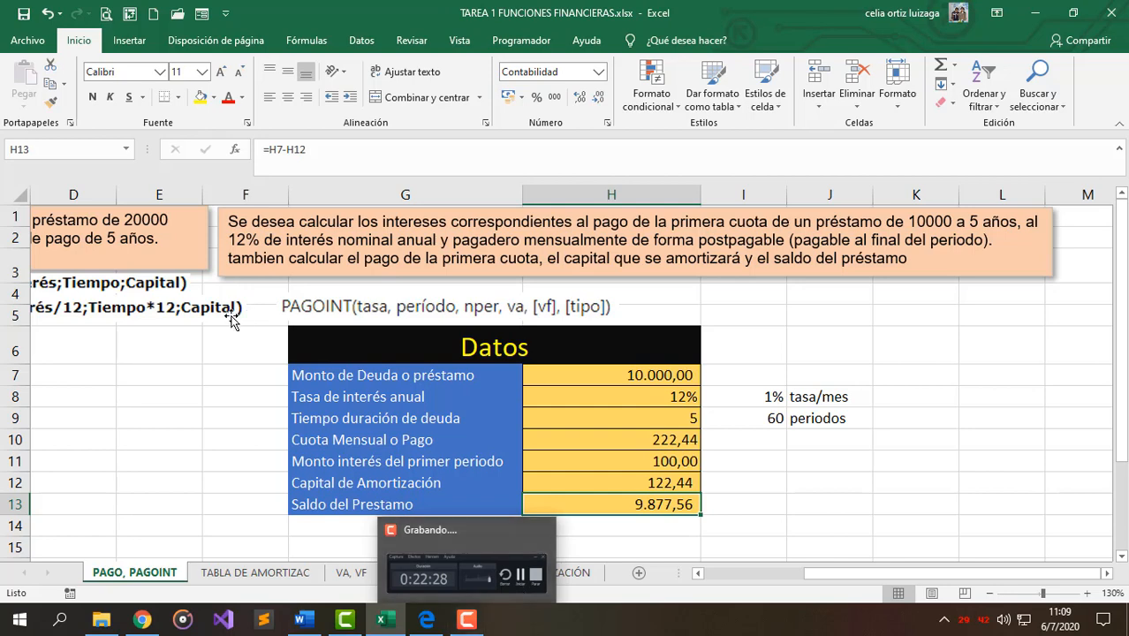
click(247, 396)
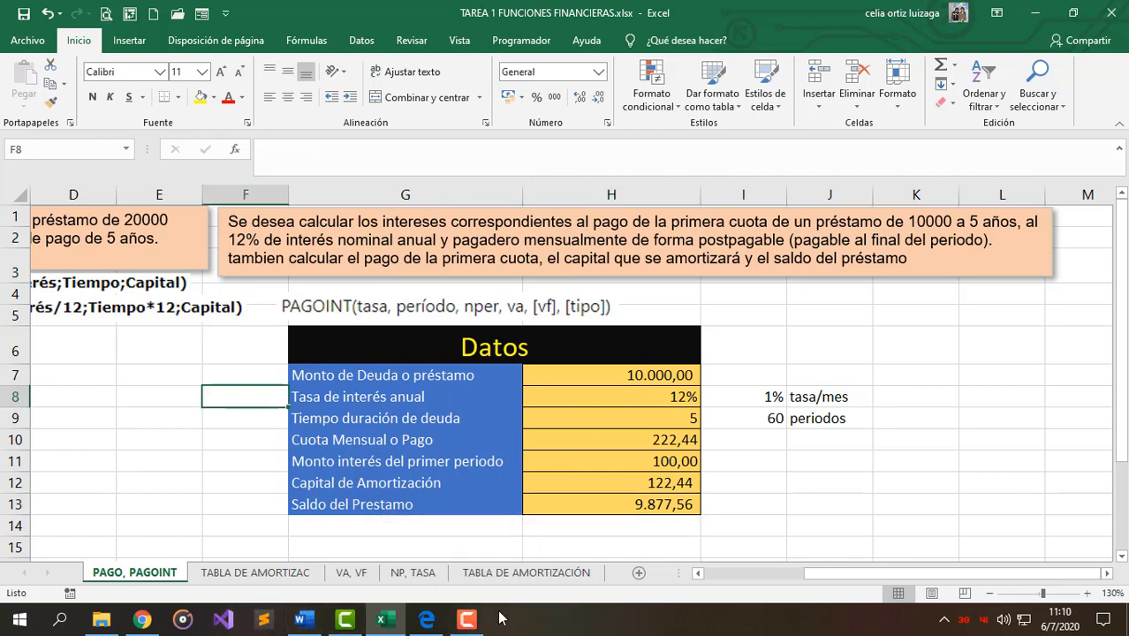
- Switch to the PDF learning guide in Edge and review the PAGO function examples, from Ejemplo 2 through Ejemplo 3, up to Ejemplo 4
click(425, 619)
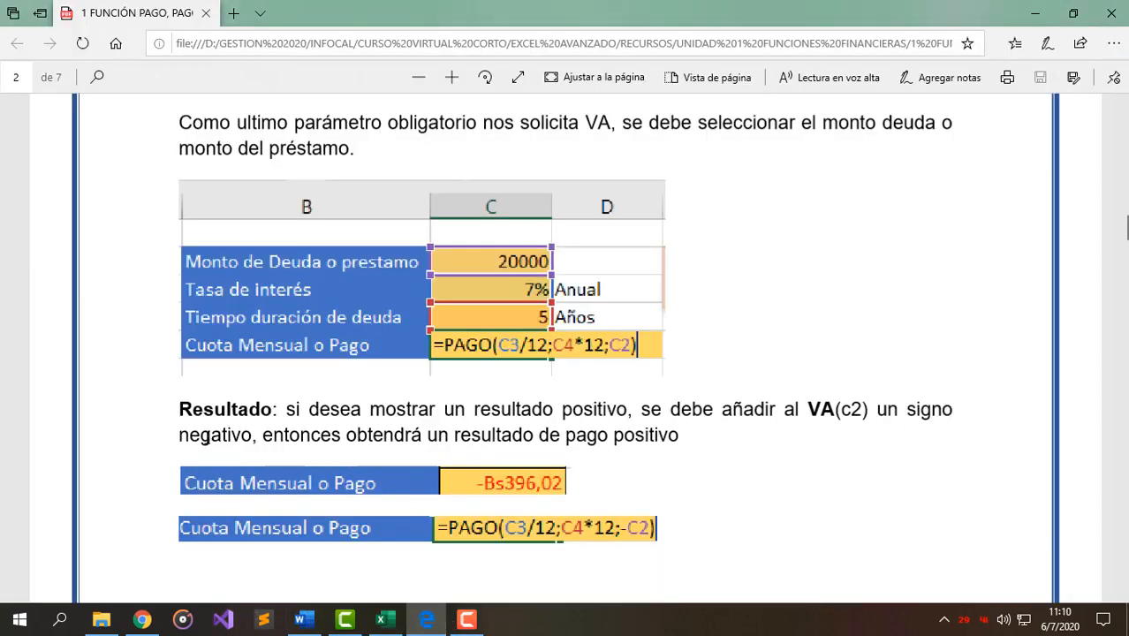
scroll(383, 425, down, 4)
scroll(390, 433, up, 5)
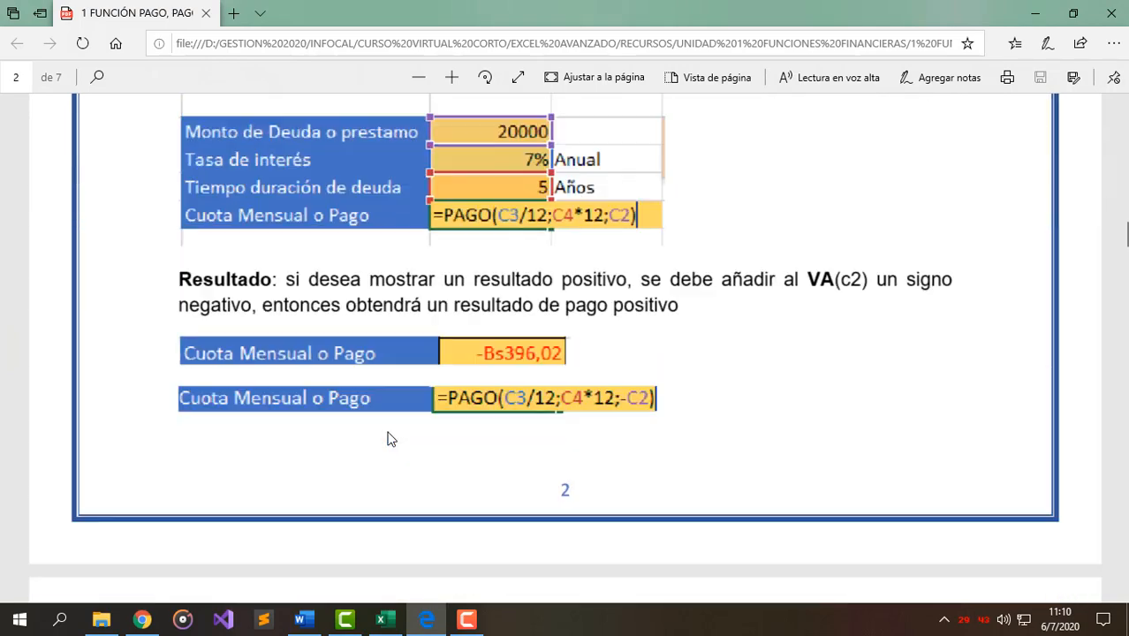
scroll(395, 422, down, 8)
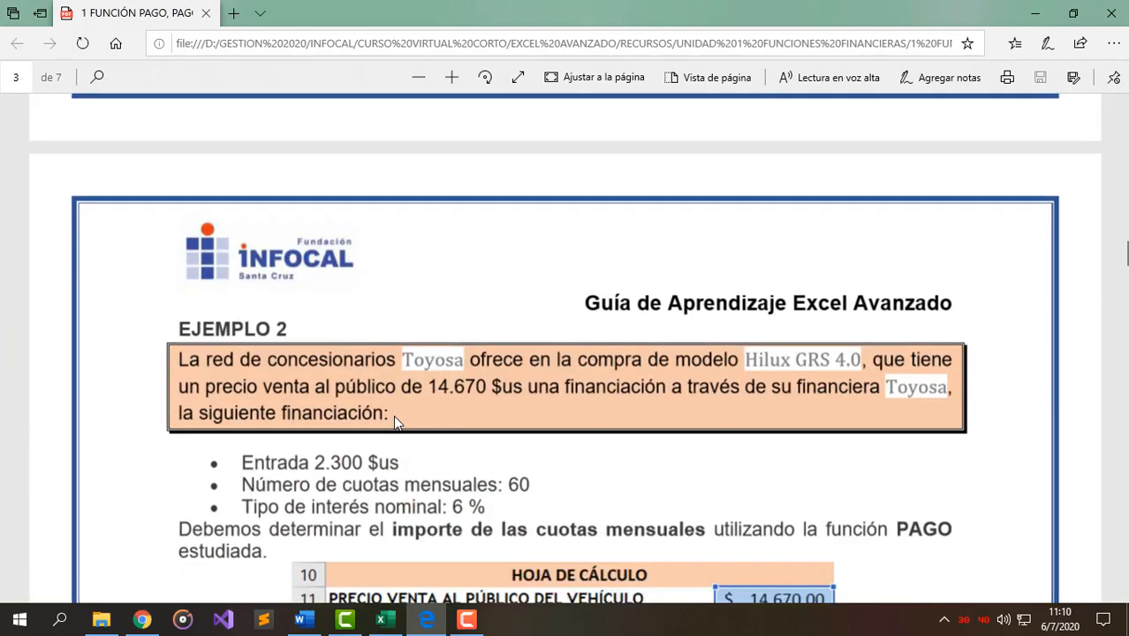
scroll(397, 424, down, 1)
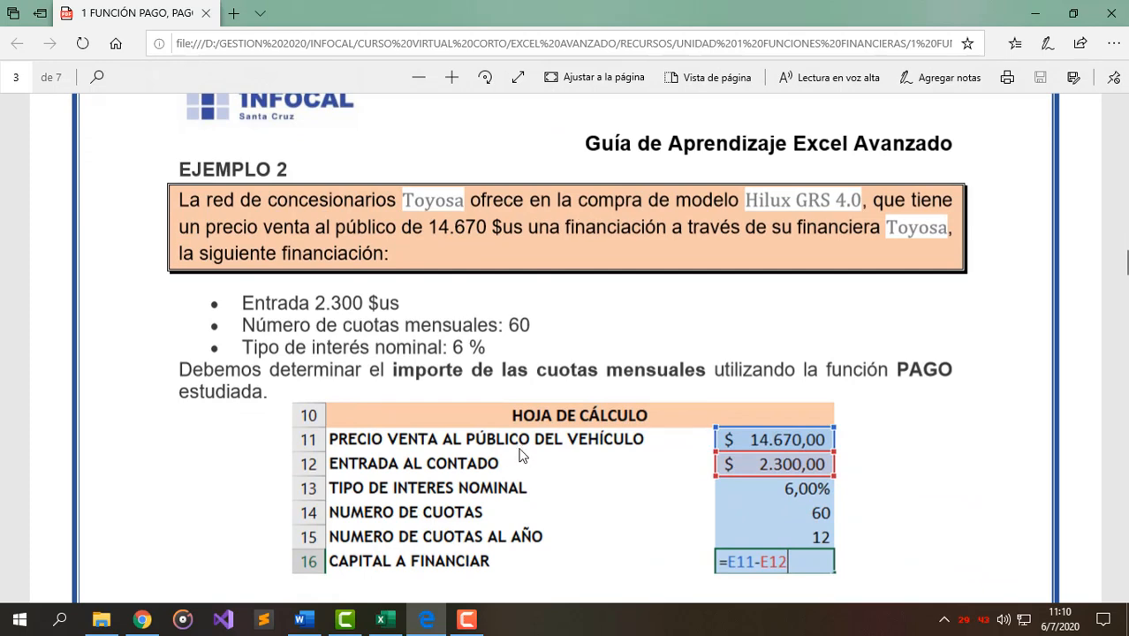
scroll(277, 303, down, 5)
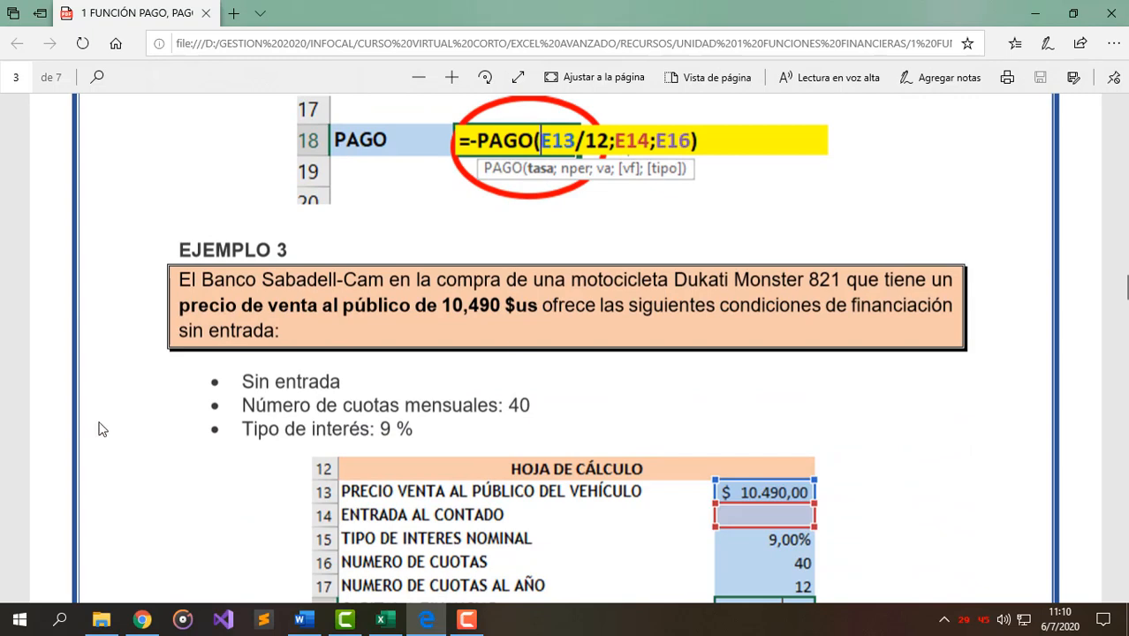
scroll(369, 318, up, 5)
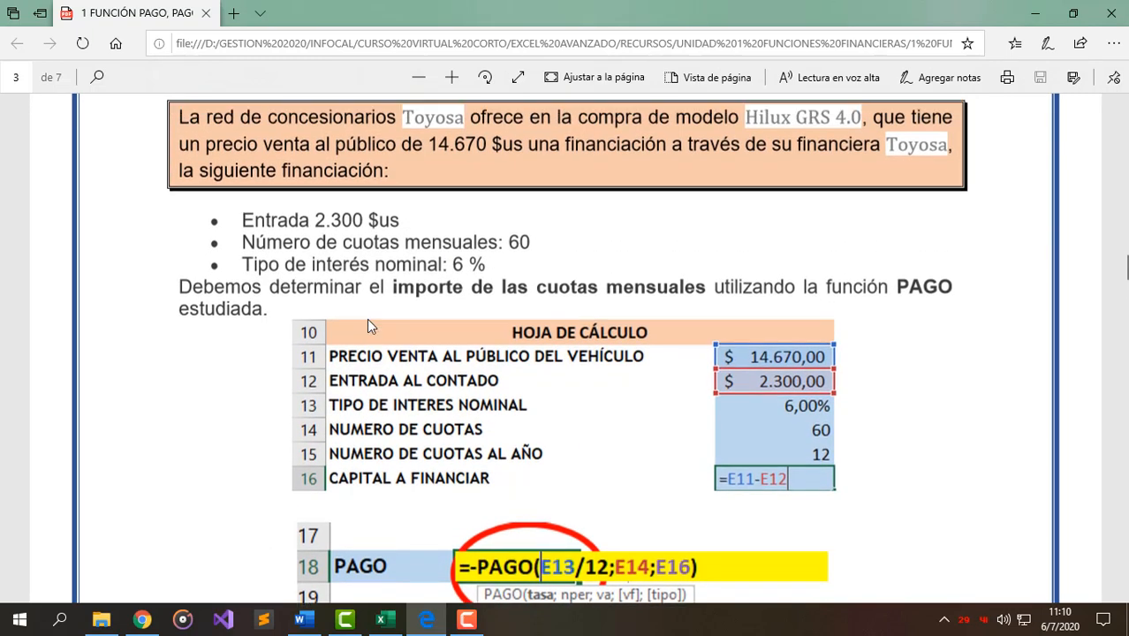
scroll(441, 386, down, 2)
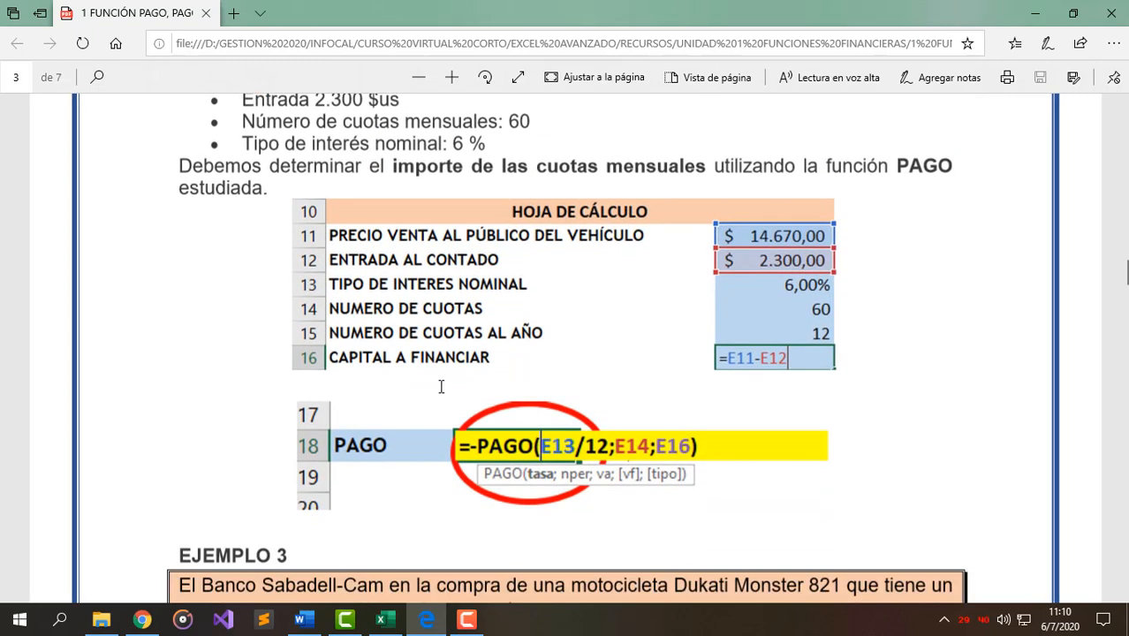
scroll(300, 378, down, 3)
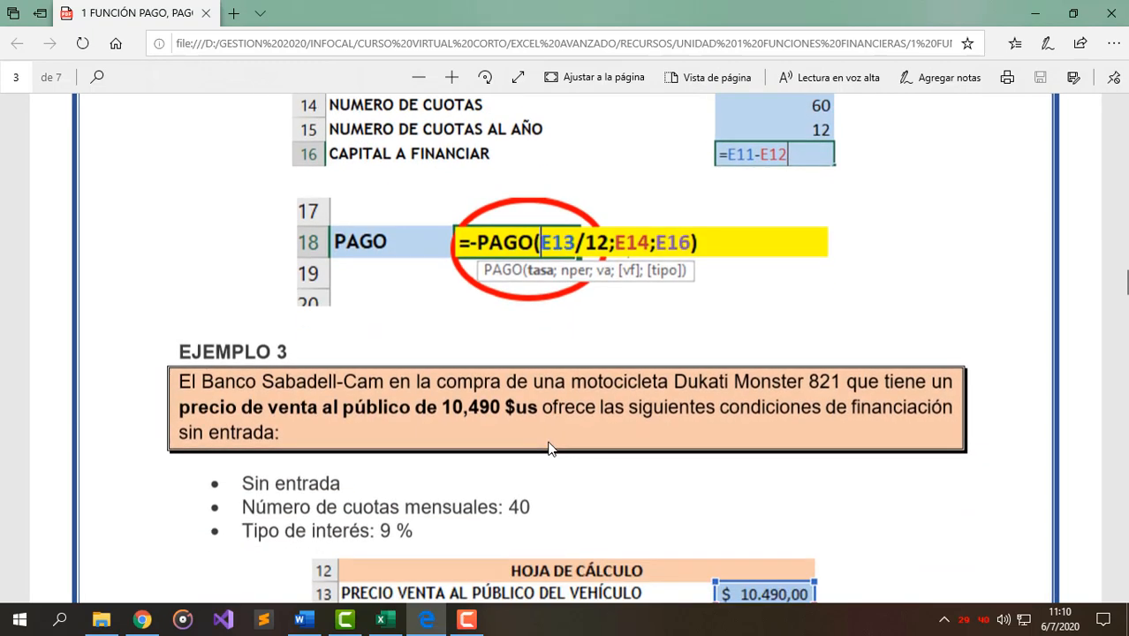
scroll(299, 378, down, 1)
scroll(658, 505, down, 6)
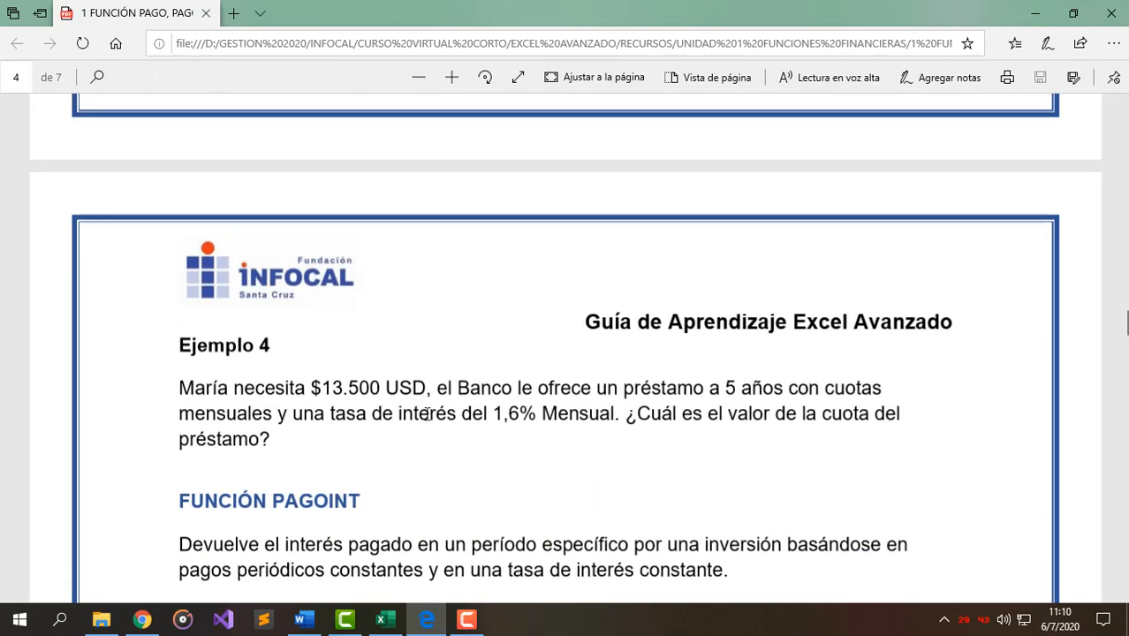
- Read the Ejemplo 4 problem statement in the guide, highlighting the loan amount and the loan term
drag(187, 391, 299, 444)
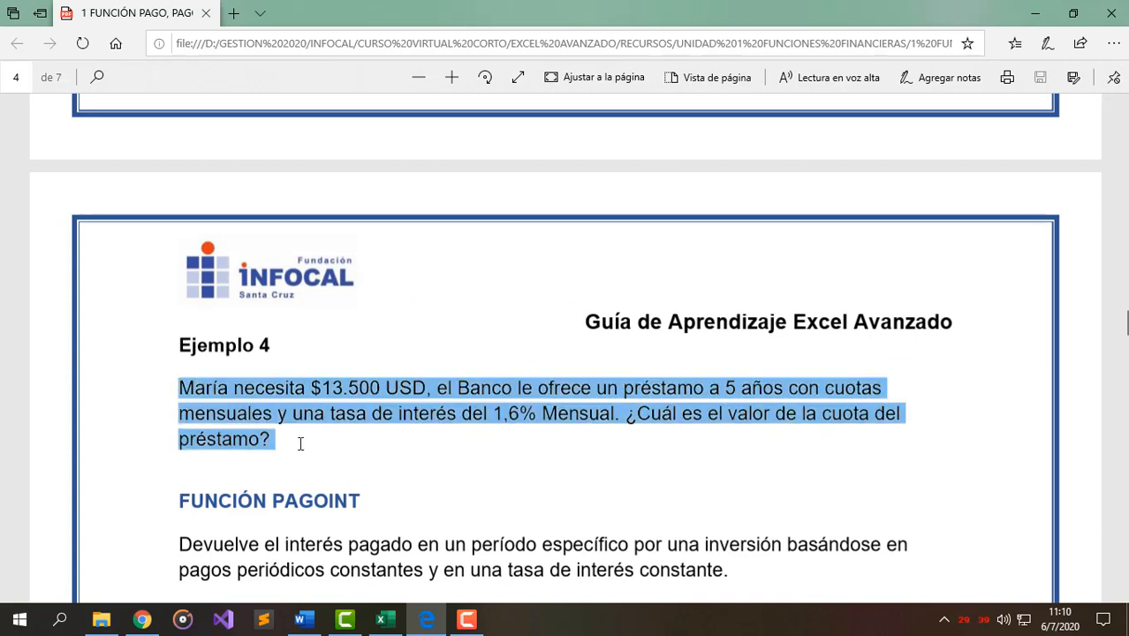
click(373, 438)
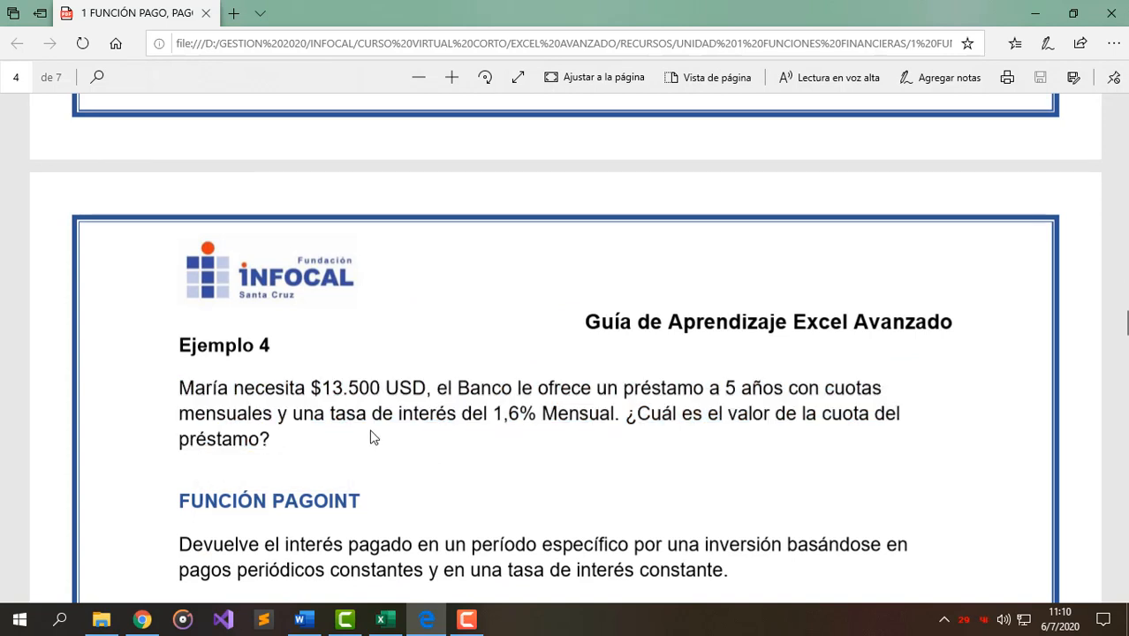
drag(317, 386, 427, 389)
click(334, 395)
double_click(341, 388)
drag(397, 388, 419, 389)
click(596, 397)
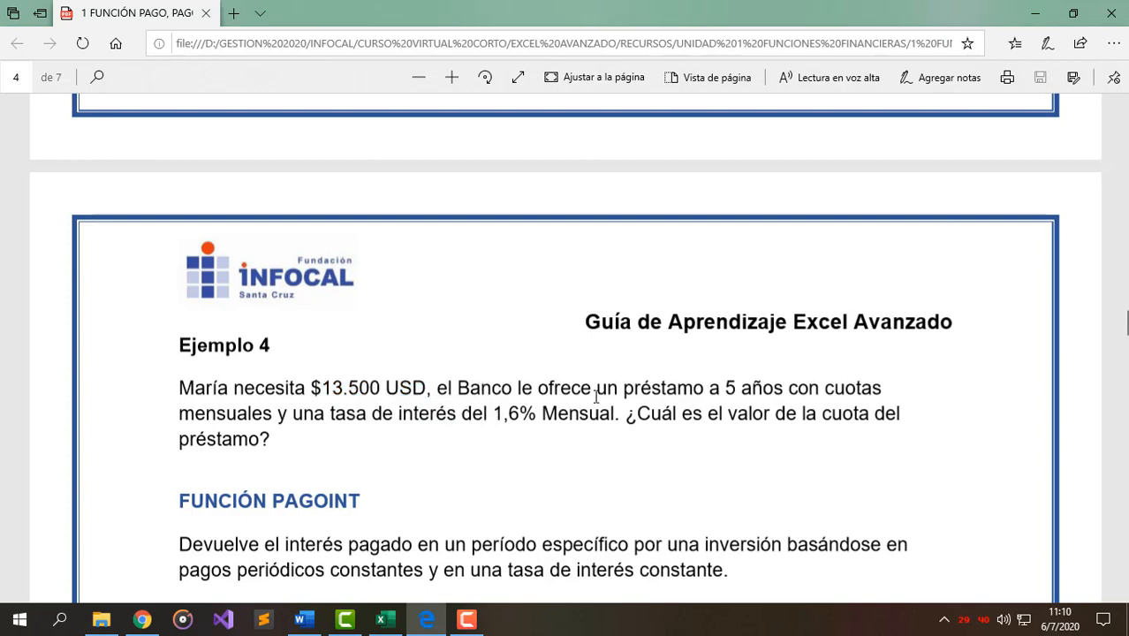
double_click(731, 390)
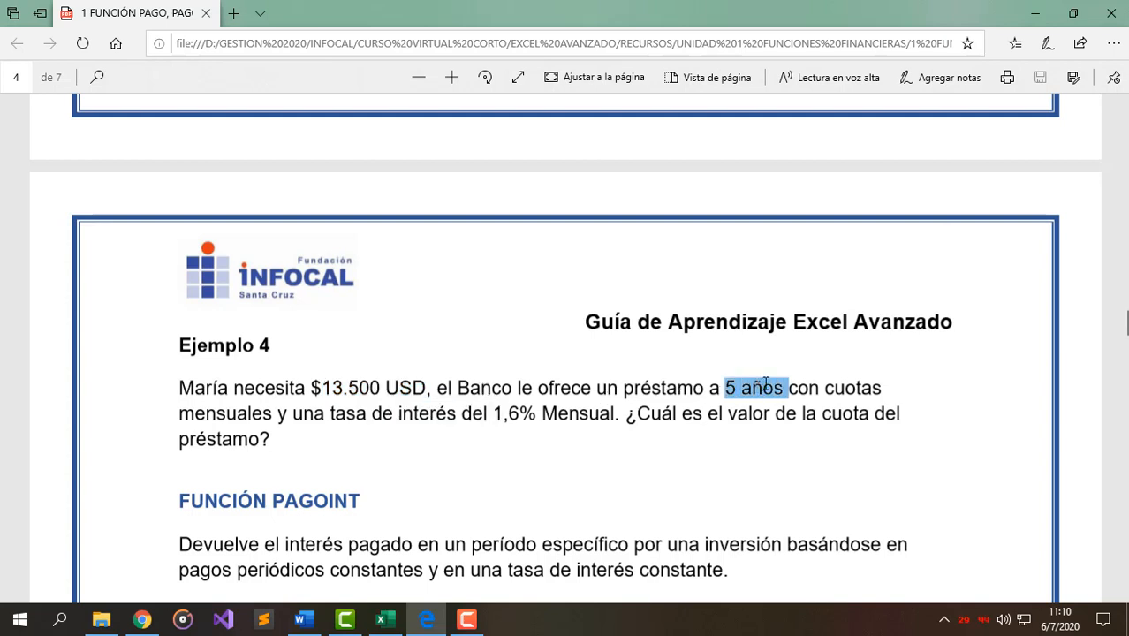
click(731, 390)
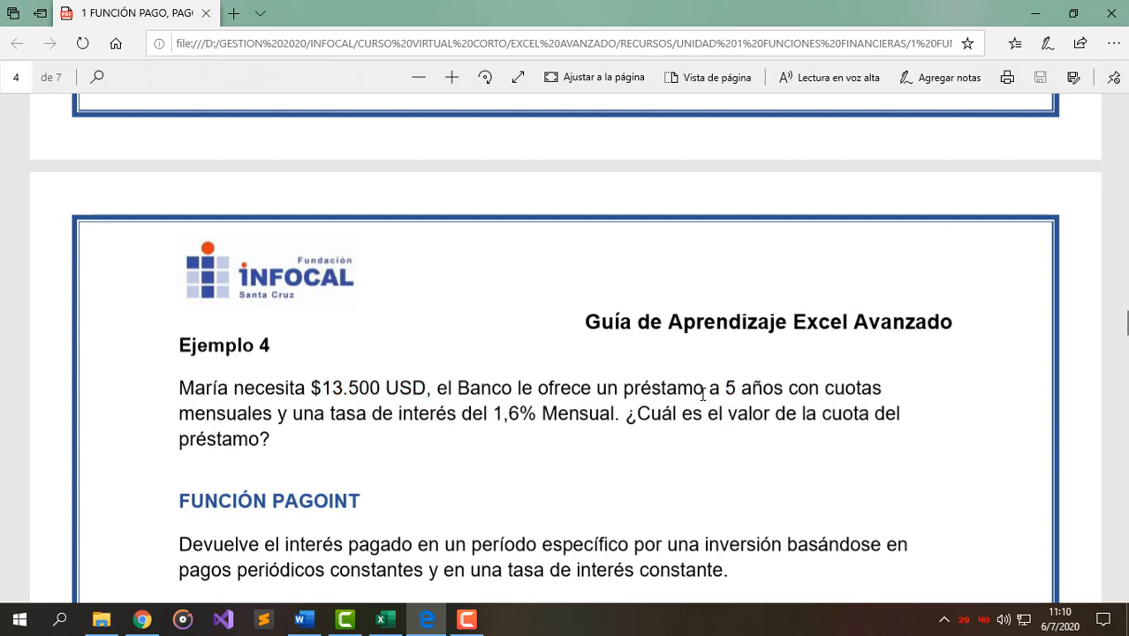
drag(332, 394, 383, 390)
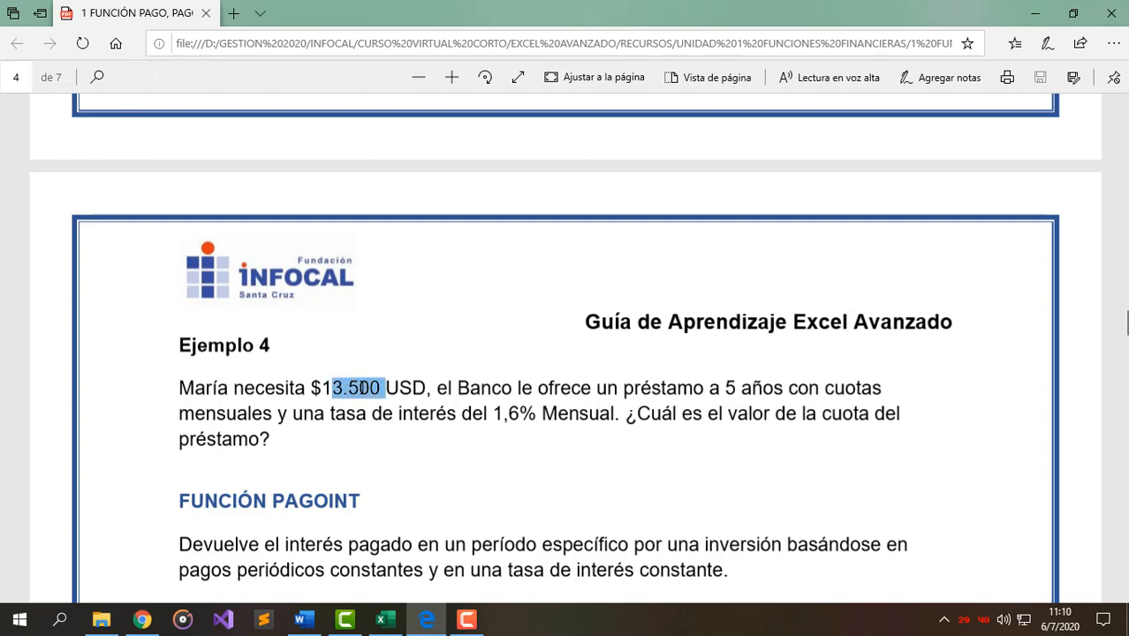
click(278, 415)
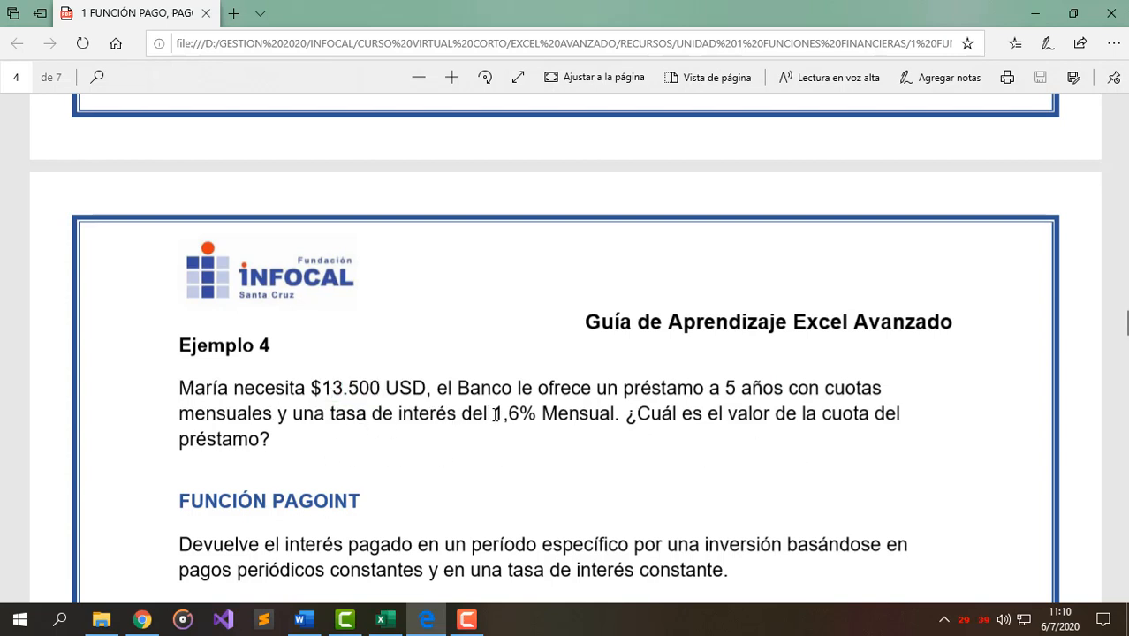
- Examine the monthly interest rate given in Ejemplo 4, comparing it with the term, the loan amount and the requested payment
drag(496, 414, 533, 414)
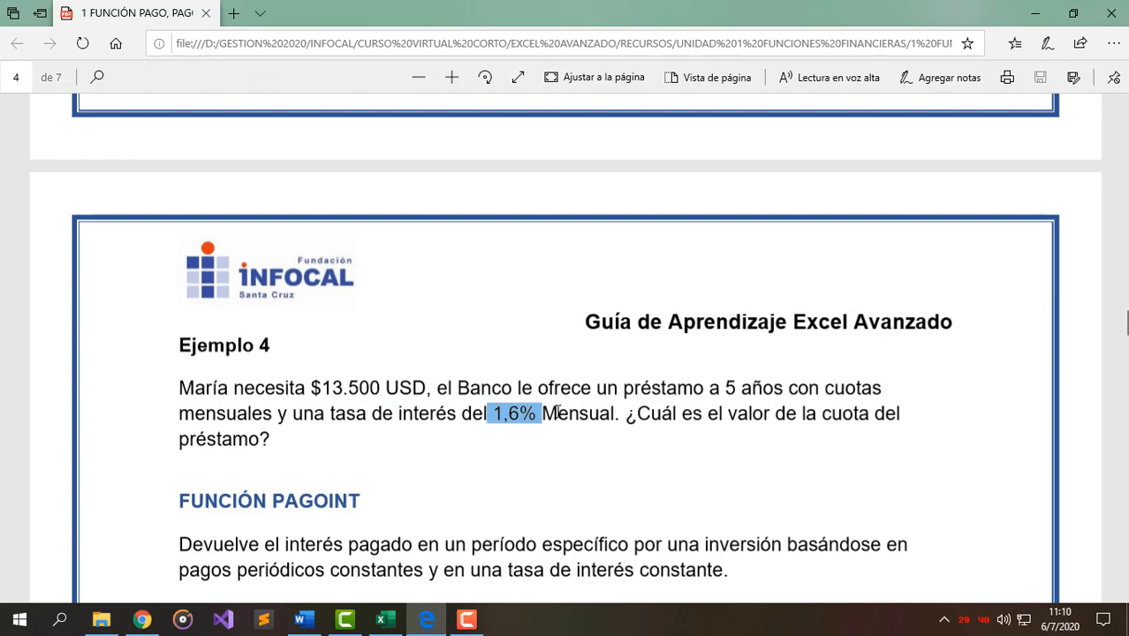
click(583, 412)
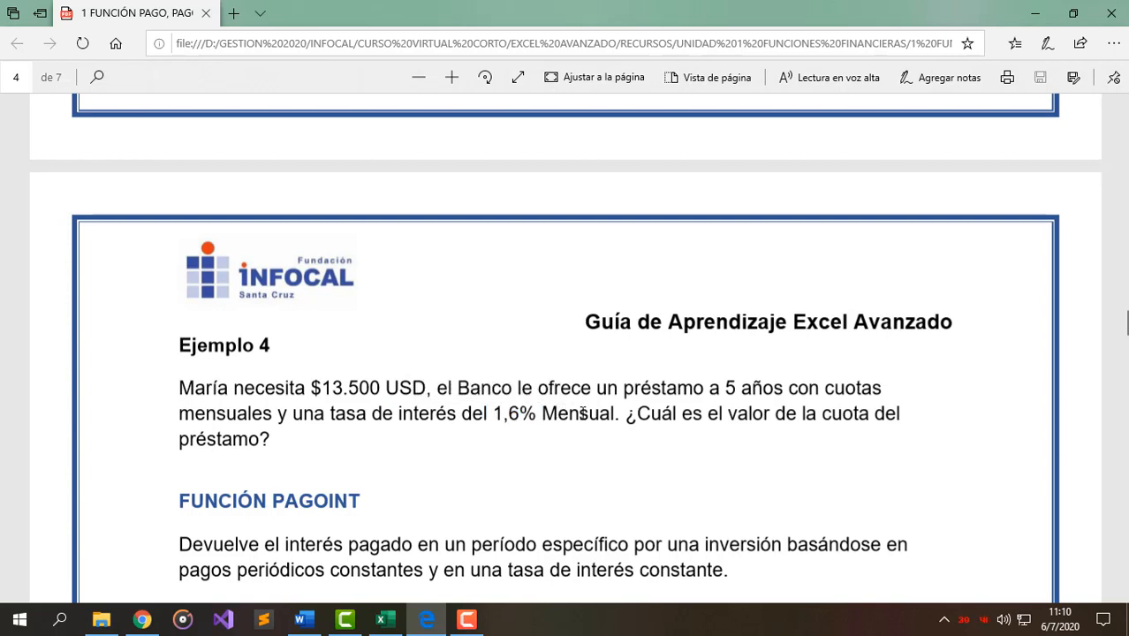
drag(489, 414, 615, 414)
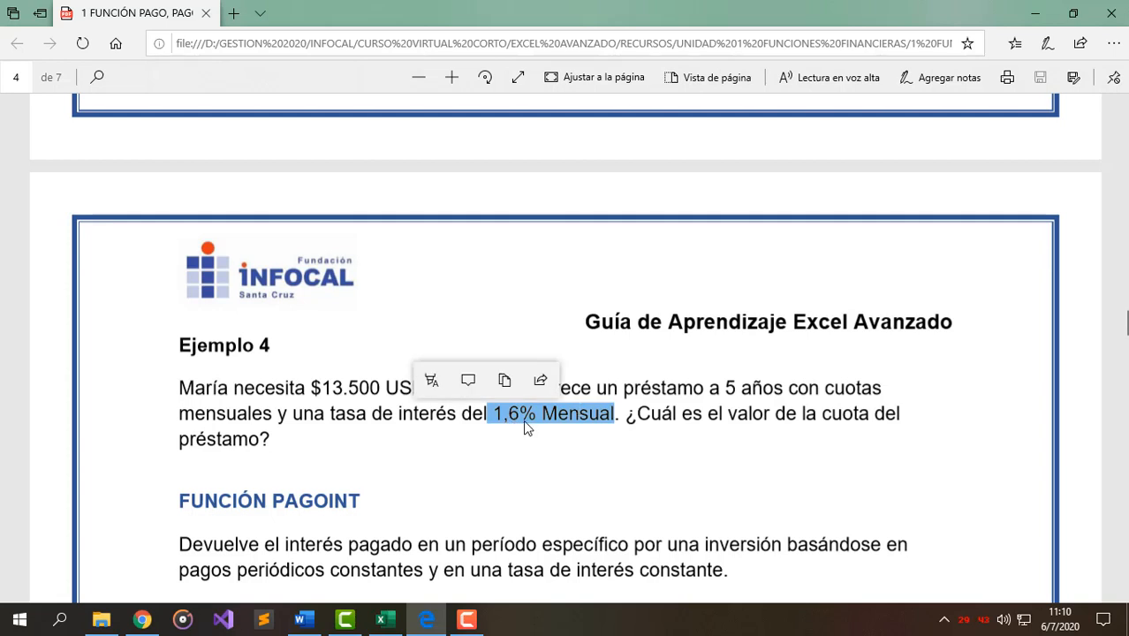
click(589, 427)
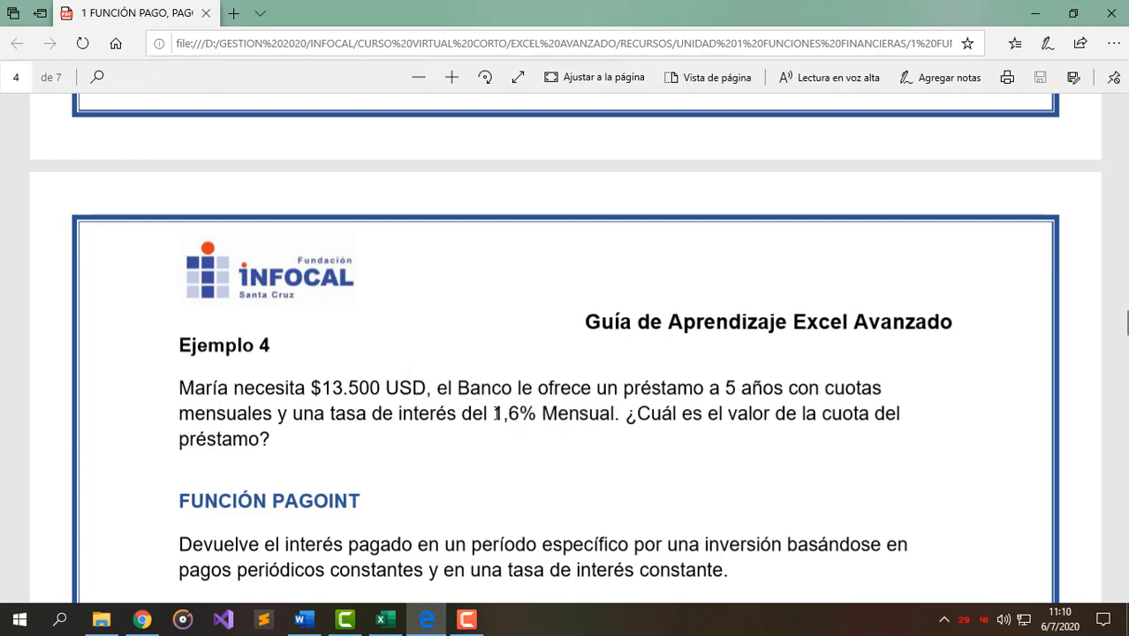
drag(495, 413, 615, 414)
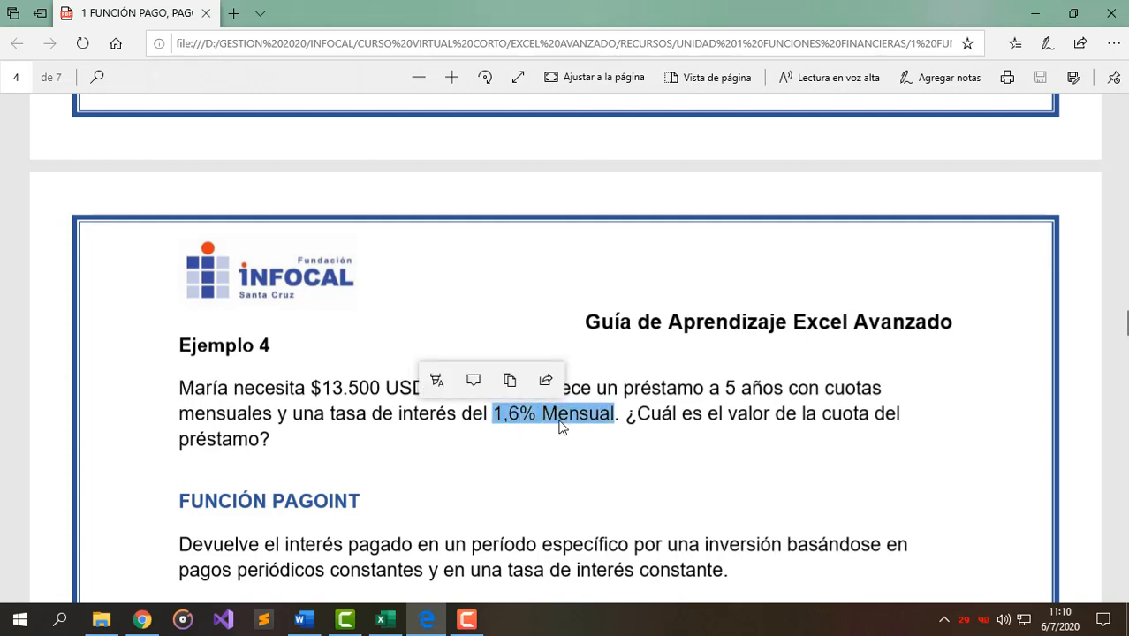
click(507, 427)
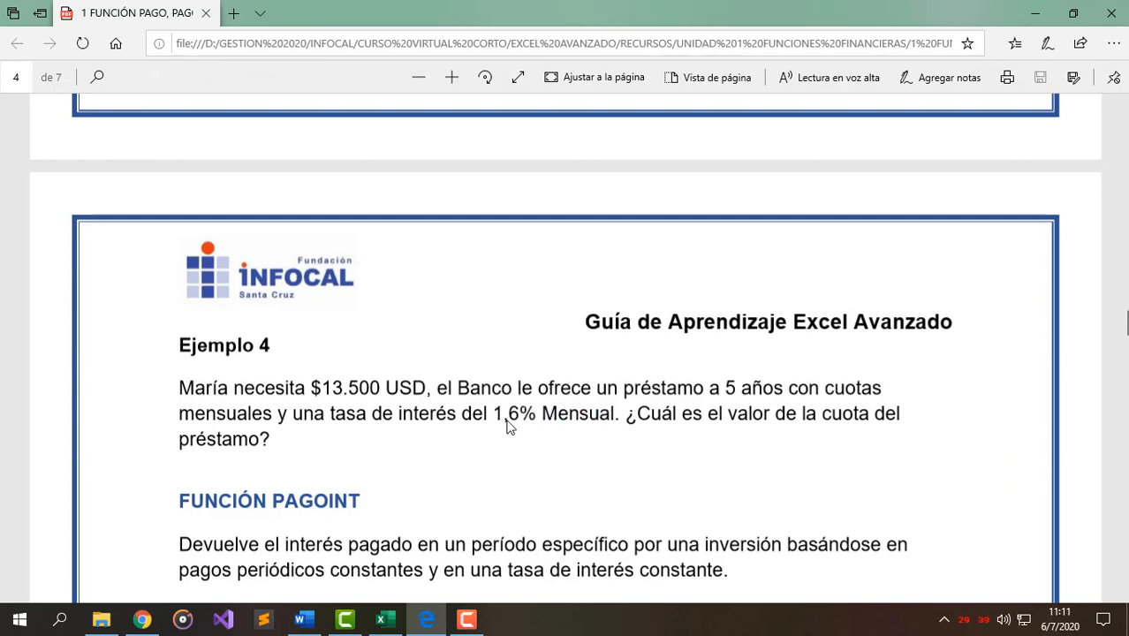
drag(708, 387, 739, 393)
click(720, 386)
click(350, 378)
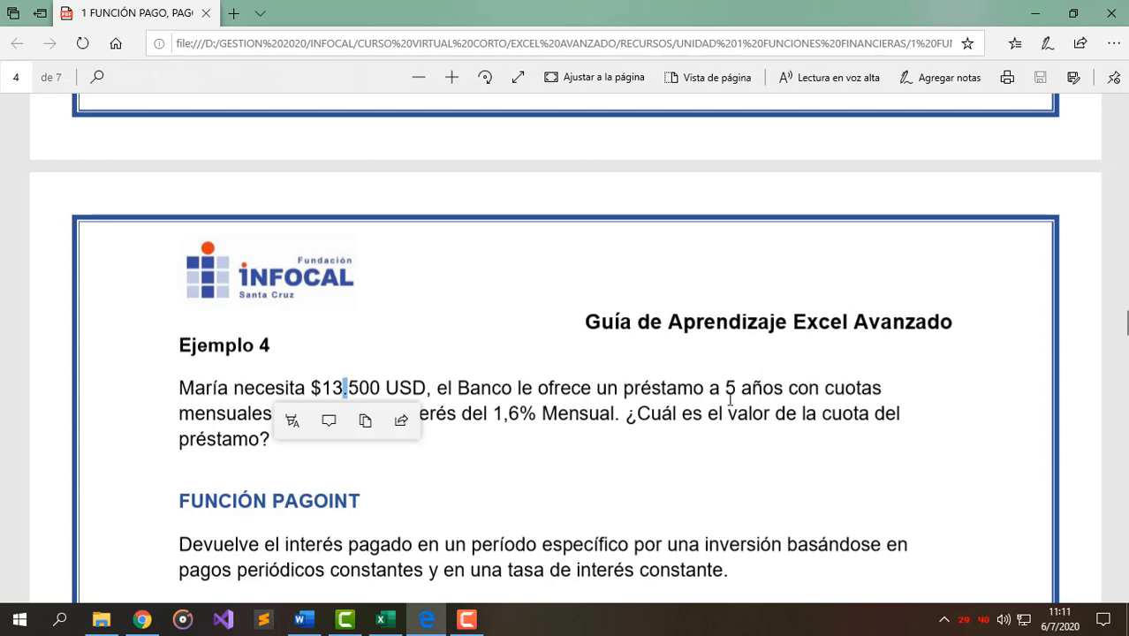
click(194, 442)
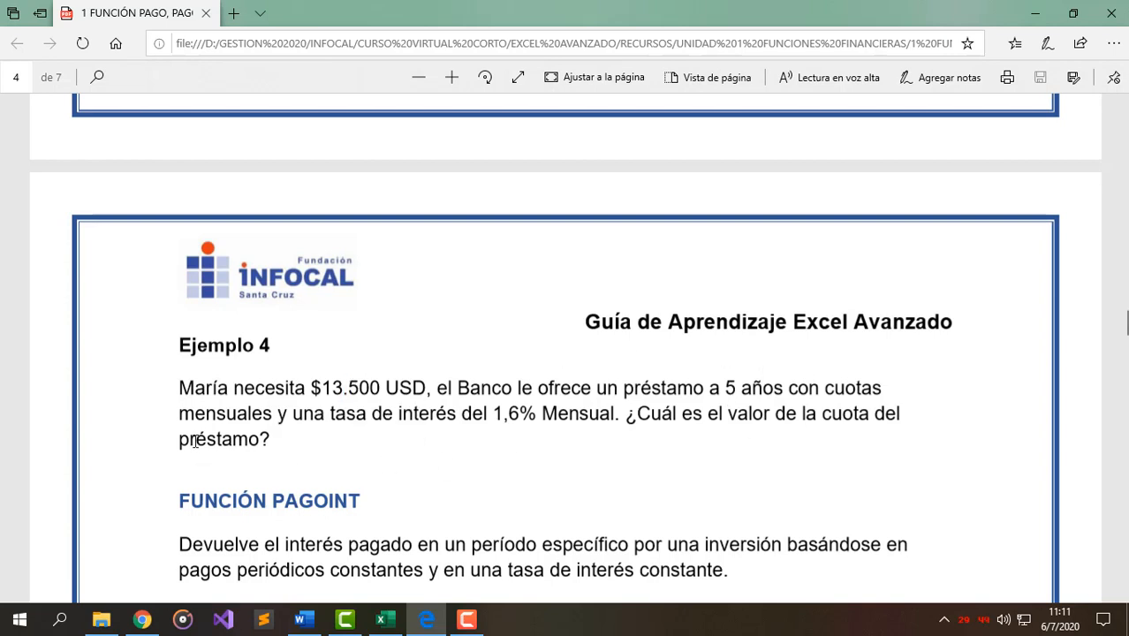
drag(195, 442, 230, 441)
click(827, 416)
- Read the FUNCIÓN PAGOINT description in the guide, highlighting the specific period and the constant periodic payments
scroll(618, 417, down, 4)
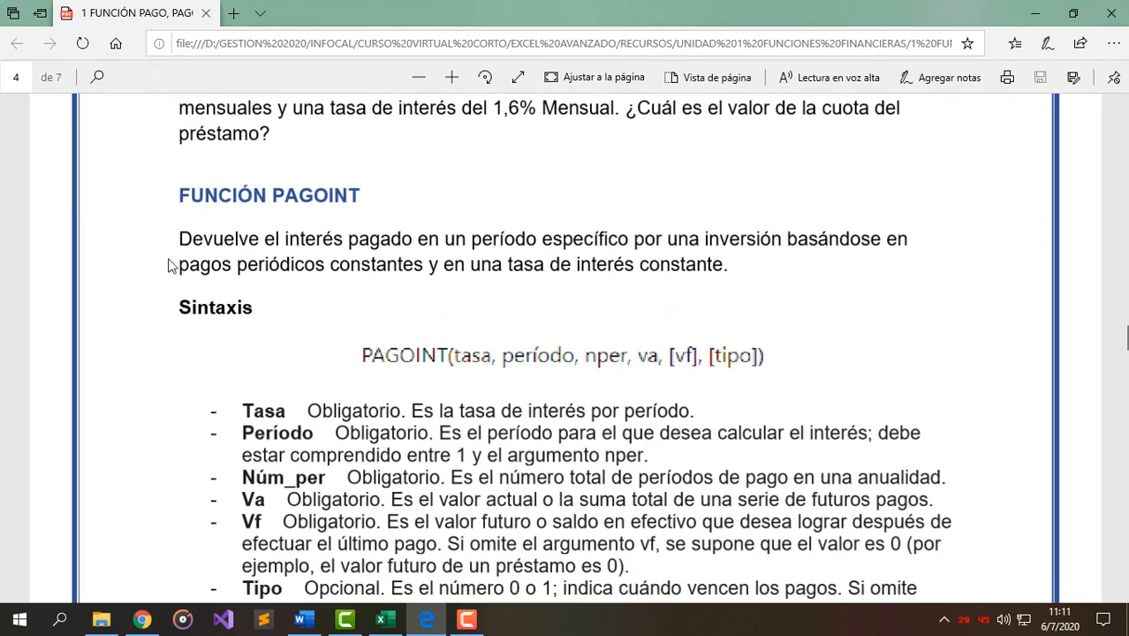
drag(204, 198, 361, 196)
click(214, 257)
drag(501, 246, 593, 248)
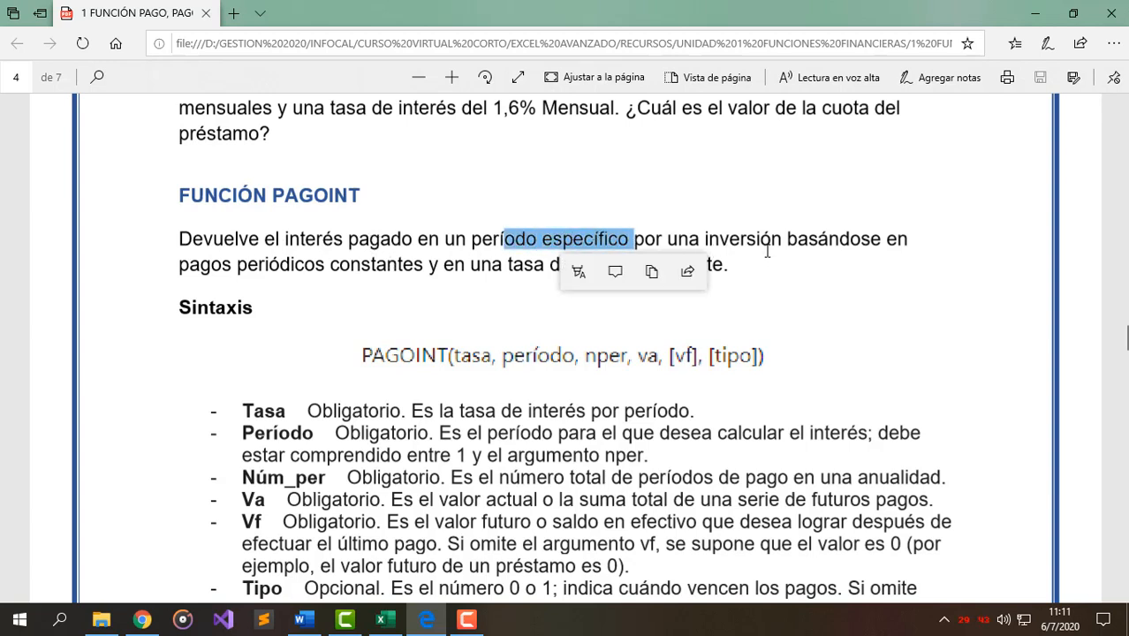
click(833, 241)
drag(270, 265, 429, 265)
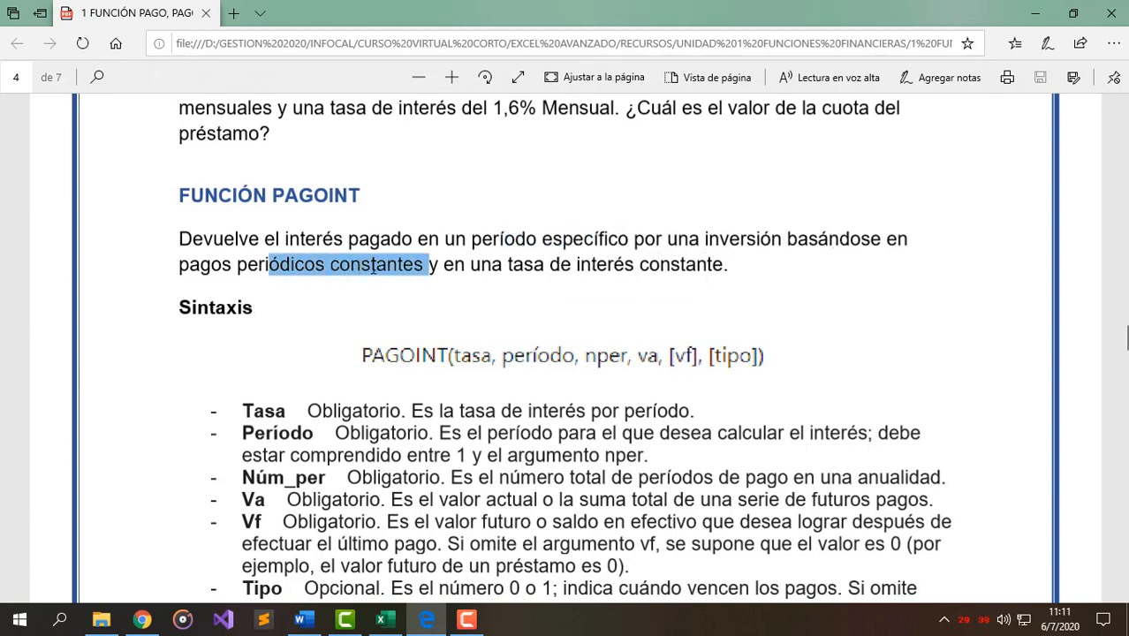
click(574, 261)
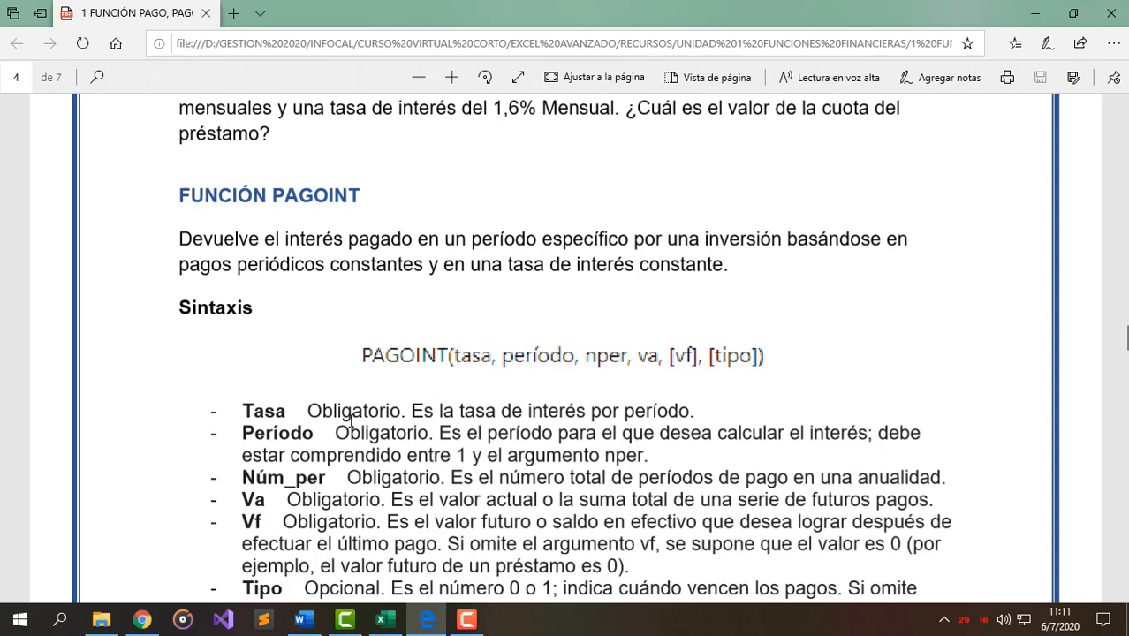
- Review the PAGOINT syntax and argument descriptions in the guide, highlighting that the Tasa argument is mandatory
scroll(346, 415, down, 1)
scroll(344, 398, down, 1)
drag(277, 208, 401, 209)
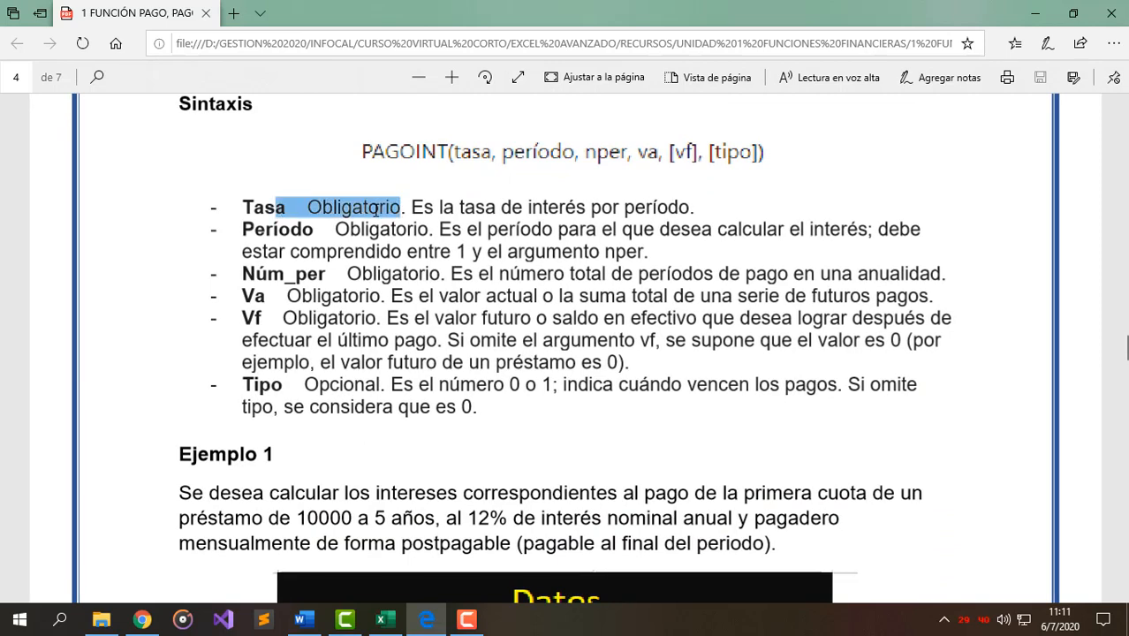
click(267, 294)
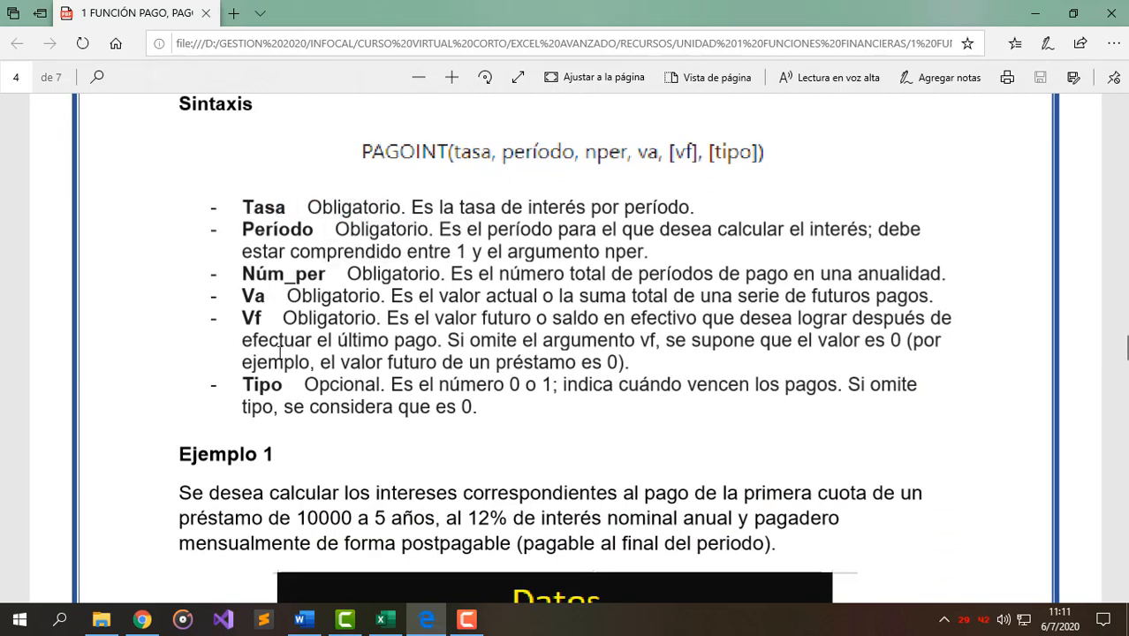
scroll(328, 345, up, 2)
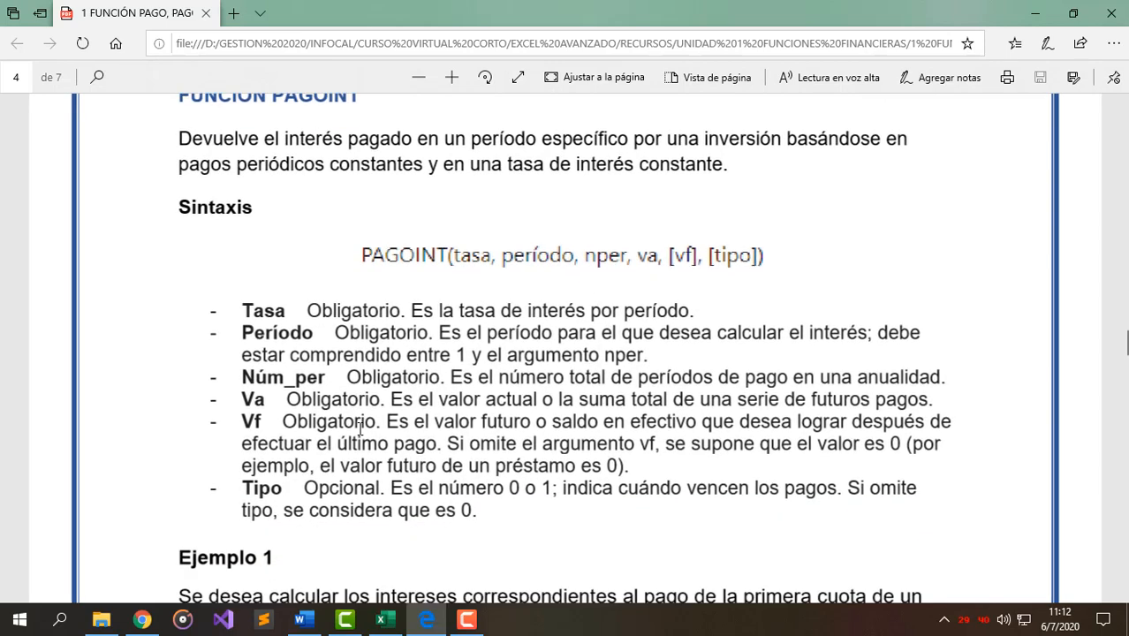
- Read the PAGOINT Ejemplo 1 problem statement, highlighting the interest amounts requested for the first installment
scroll(360, 430, down, 3)
scroll(360, 430, down, 2)
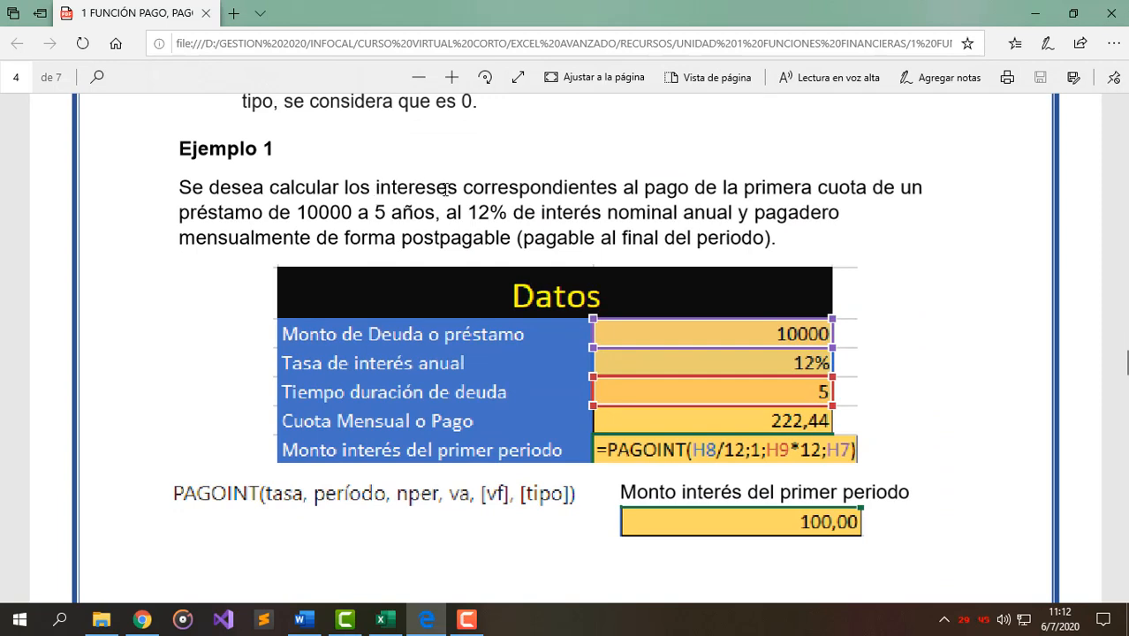
drag(371, 186, 568, 185)
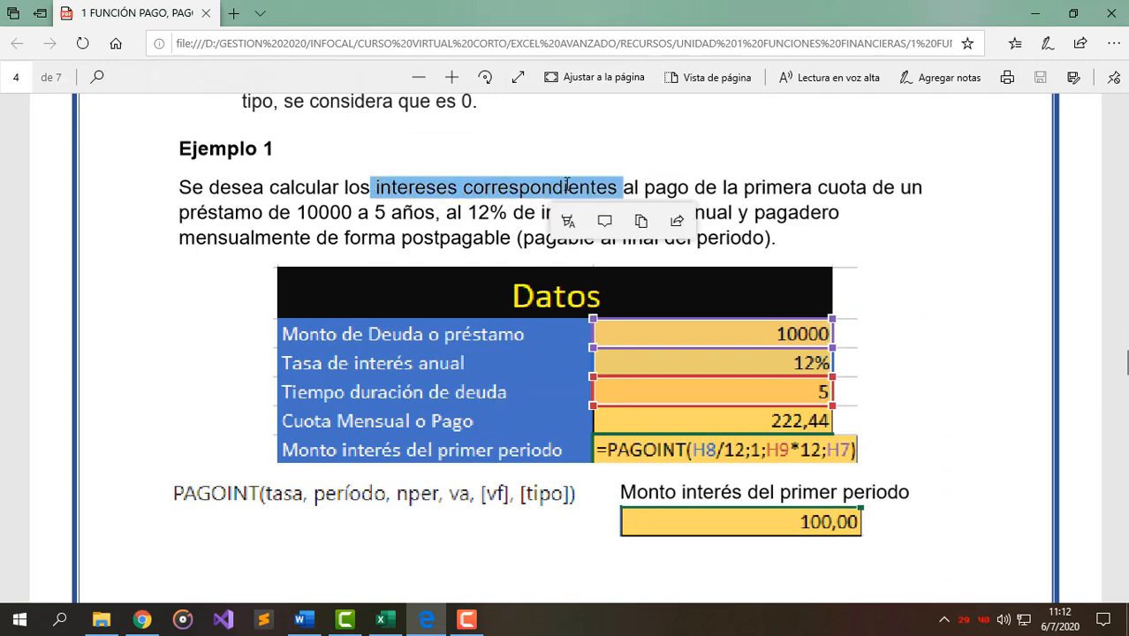
click(567, 185)
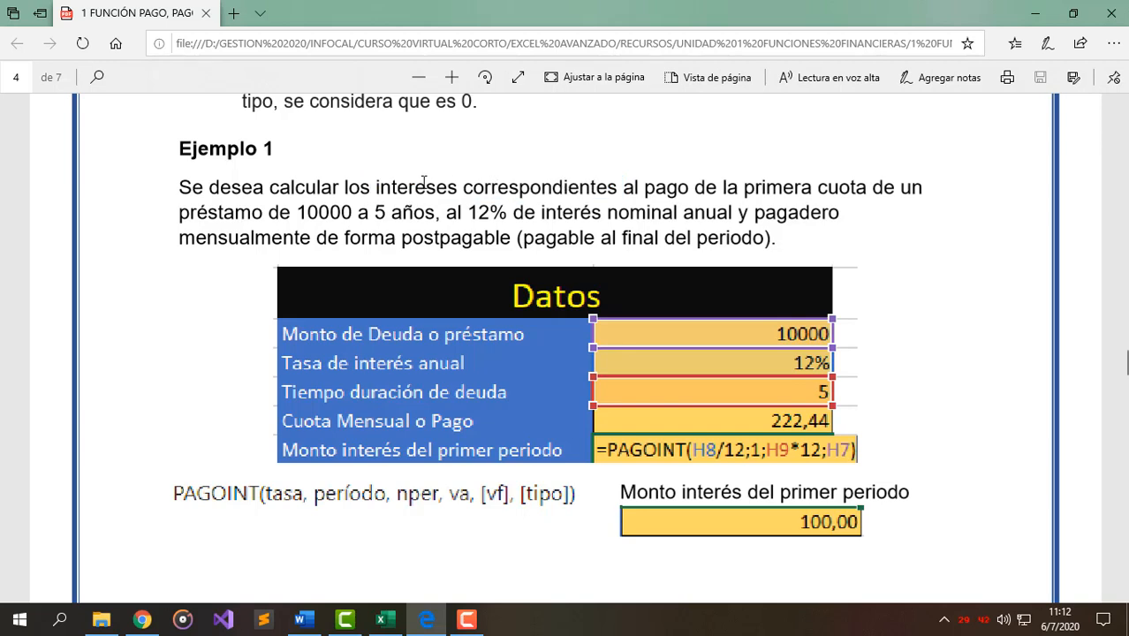